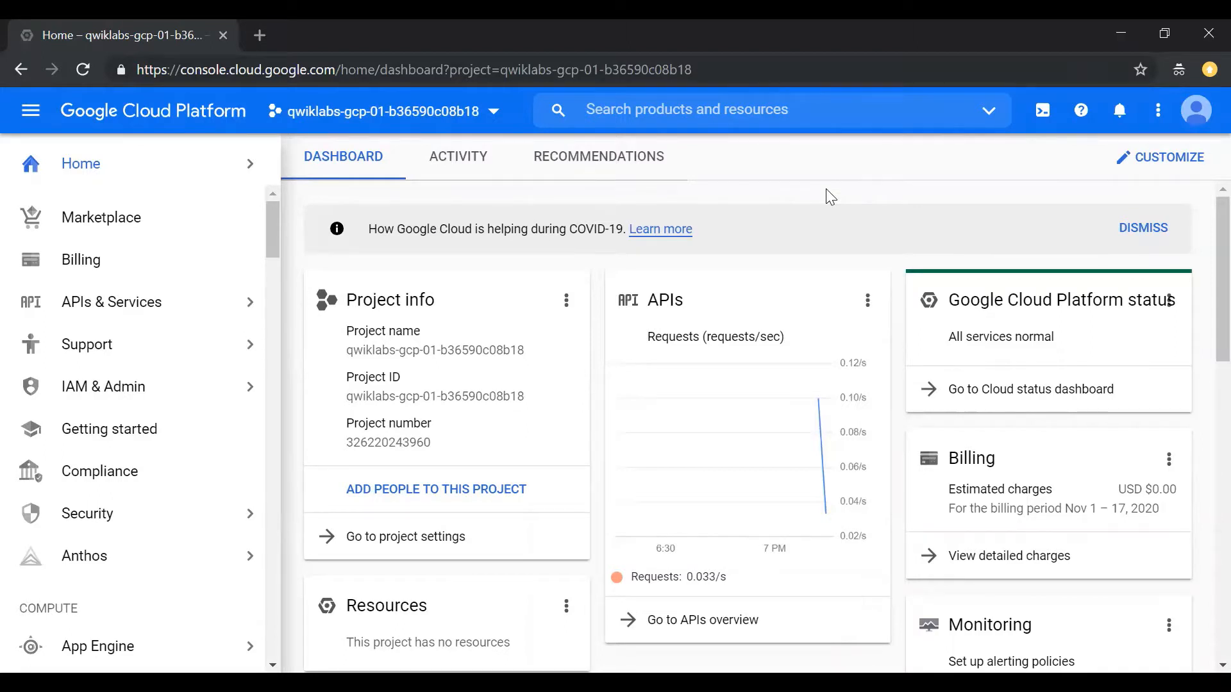
Open the VPC networks list of the current project
{"action": "mouse_move", "coordinate": [125, 363]}
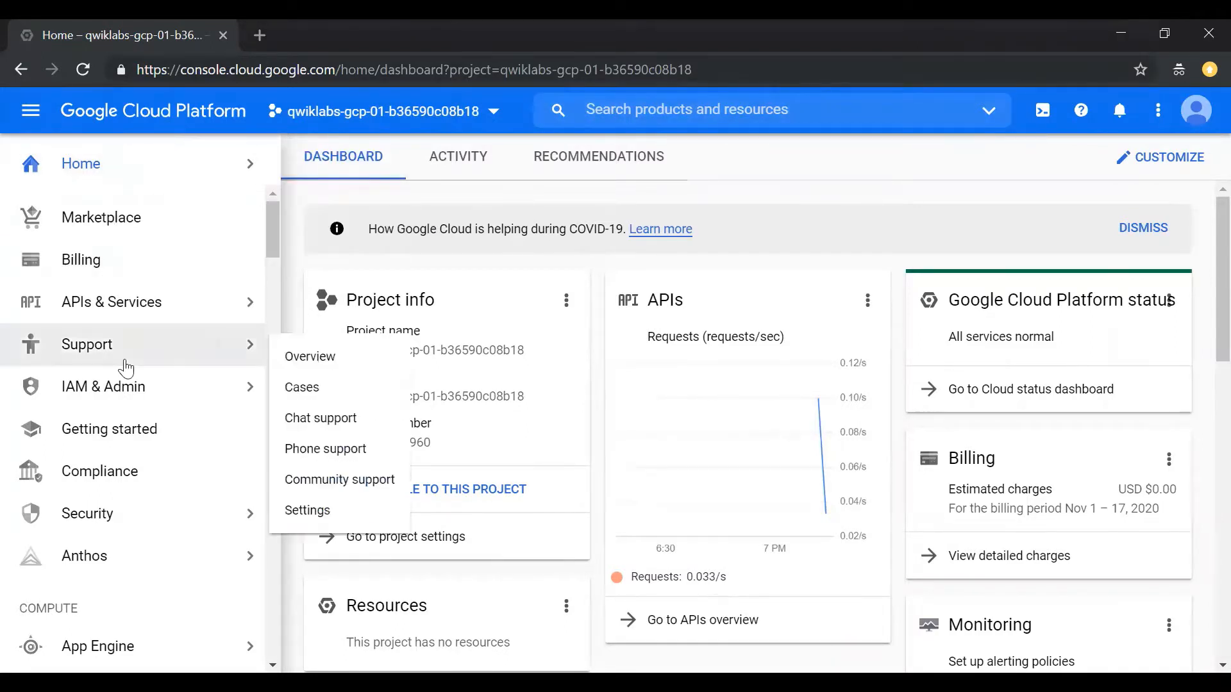
{"action": "scroll", "coordinate": [126, 369], "scroll_direction": "down", "scroll_amount": 15}
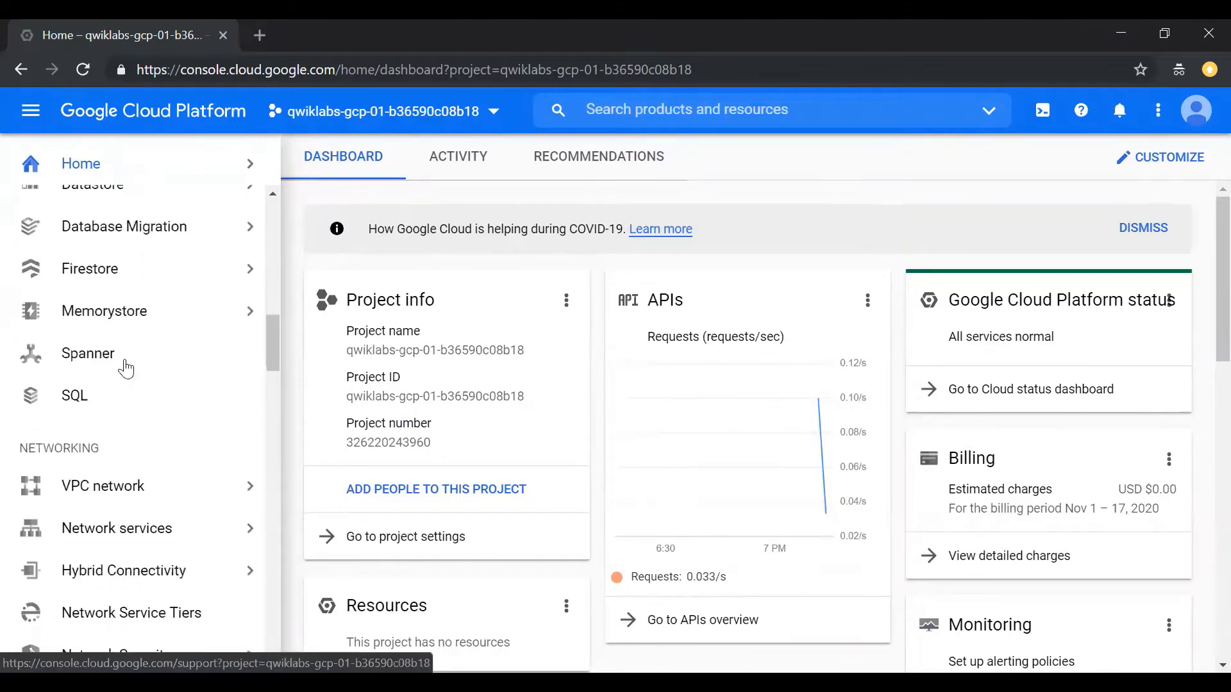
{"action": "scroll", "coordinate": [125, 369], "scroll_direction": "down", "scroll_amount": 5}
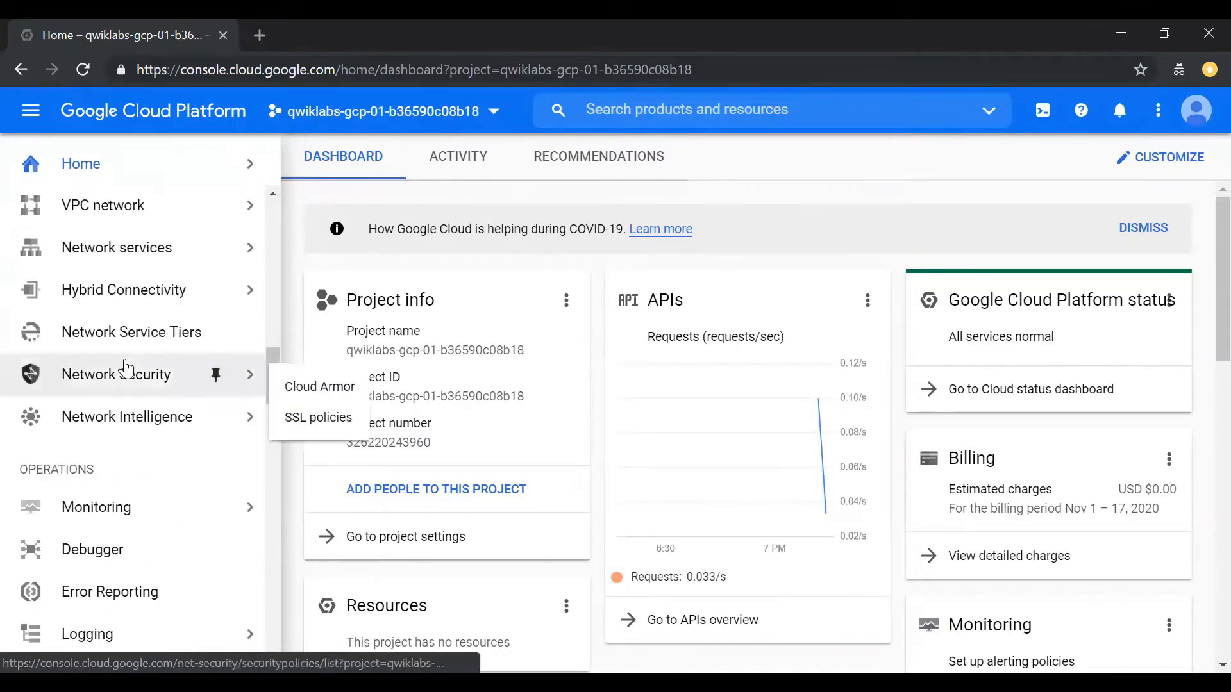
{"action": "scroll", "coordinate": [126, 368], "scroll_direction": "up", "scroll_amount": 2}
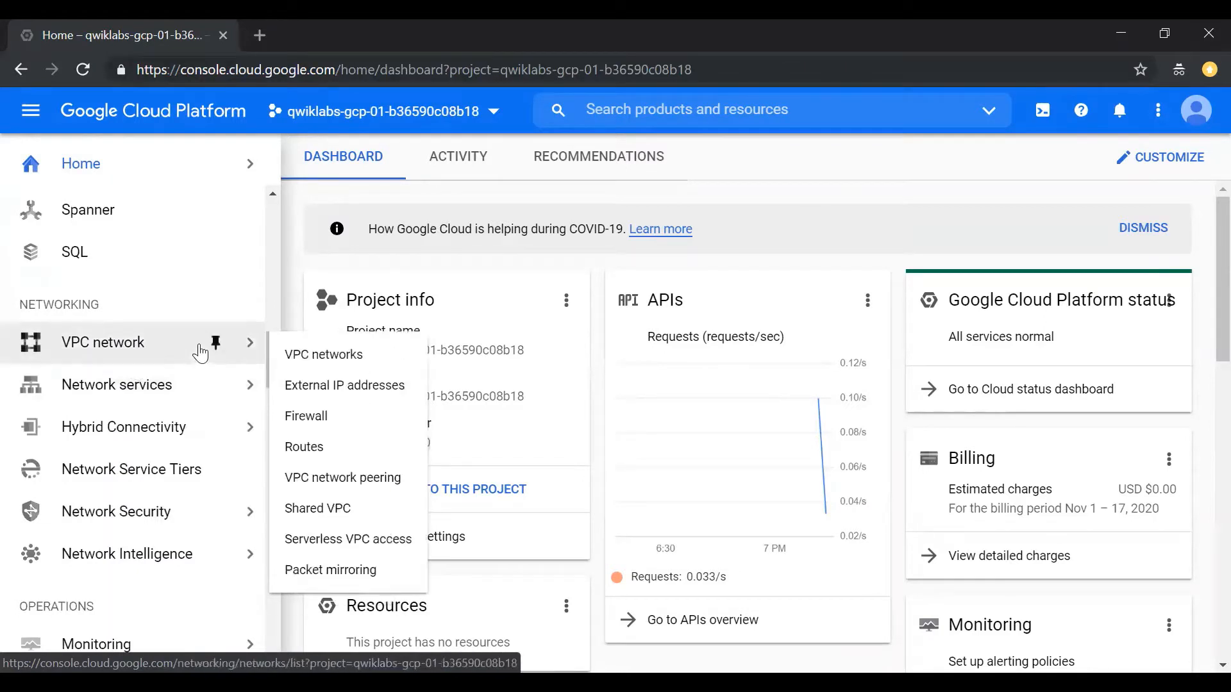
{"action": "left_click", "coordinate": [314, 356]}
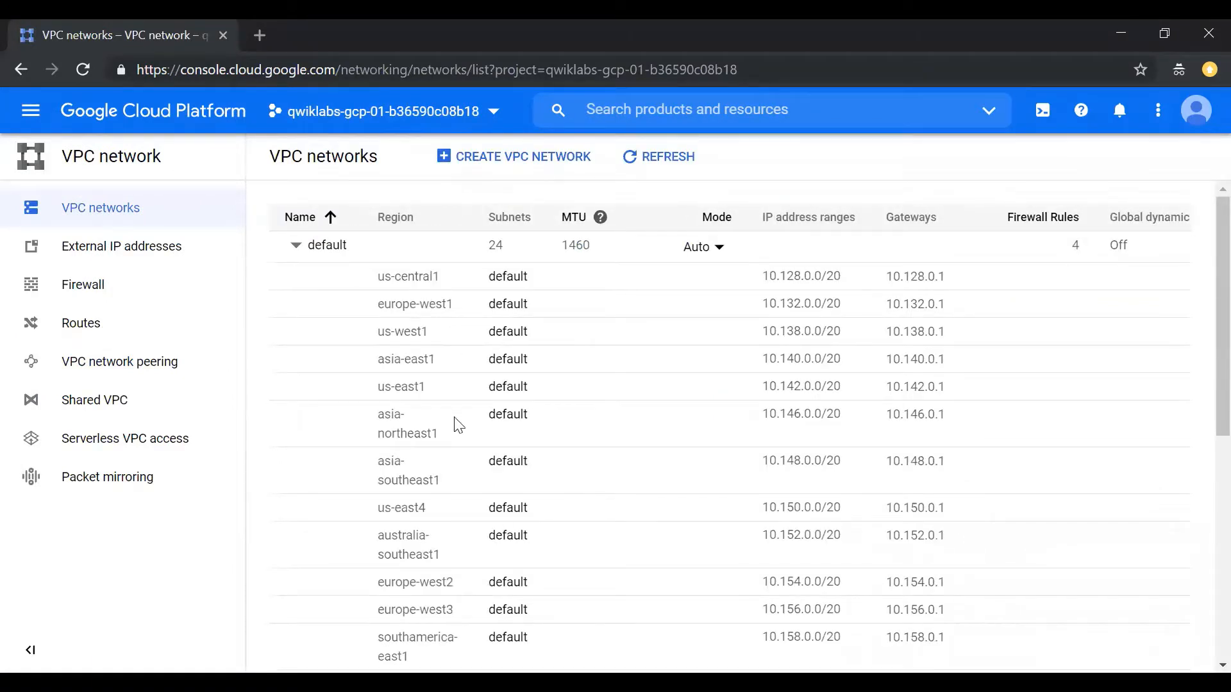
Examine the default network's subnets across the regions and their IP address ranges
{"action": "scroll", "coordinate": [459, 425], "scroll_direction": "down", "scroll_amount": 7}
{"action": "scroll", "coordinate": [459, 426], "scroll_direction": "up", "scroll_amount": 4}
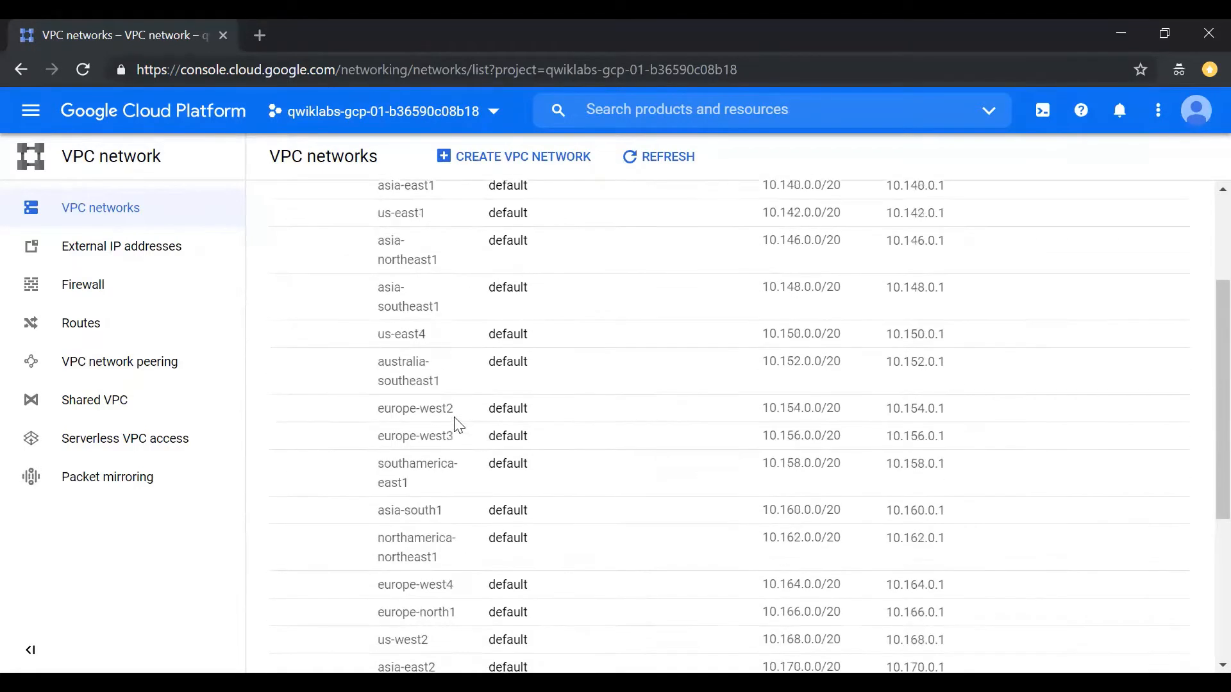
{"action": "scroll", "coordinate": [459, 426], "scroll_direction": "up", "scroll_amount": 3}
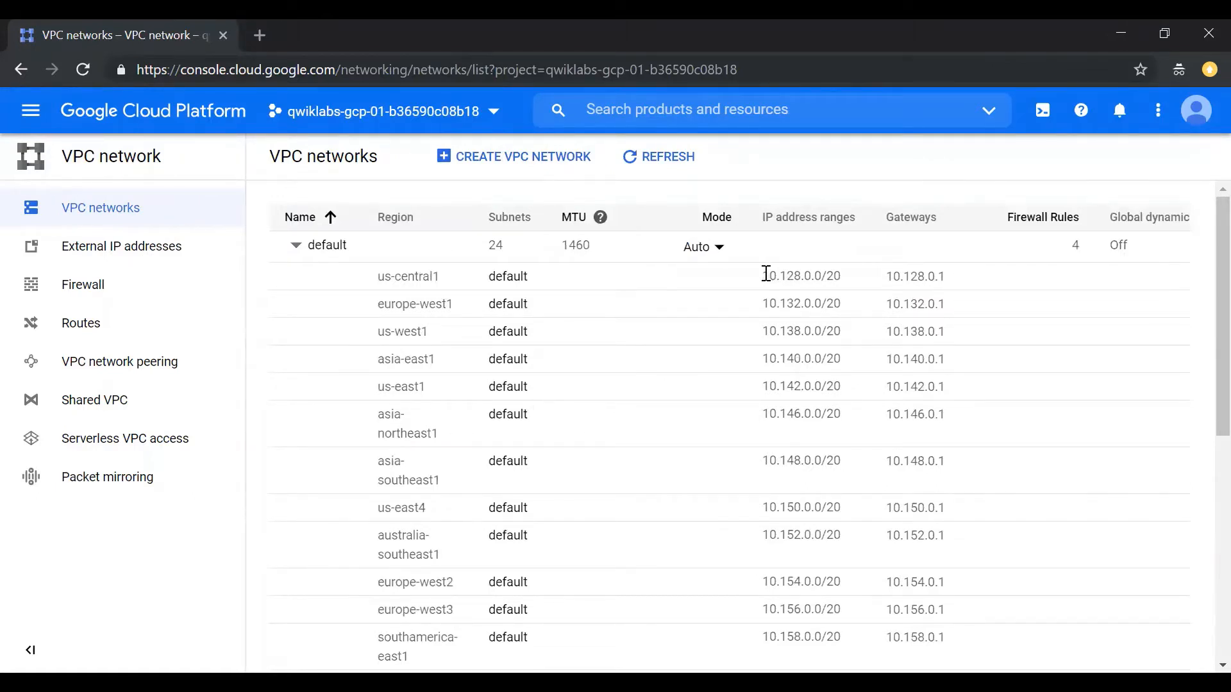
{"action": "left_click_drag", "start_coordinate": [766, 273], "coordinate": [836, 278]}
{"action": "left_click", "coordinate": [813, 262]}
{"action": "left_click_drag", "start_coordinate": [823, 276], "coordinate": [842, 279]}
Check the available projects in the project selector, keeping the current project
{"action": "left_click", "coordinate": [494, 120]}
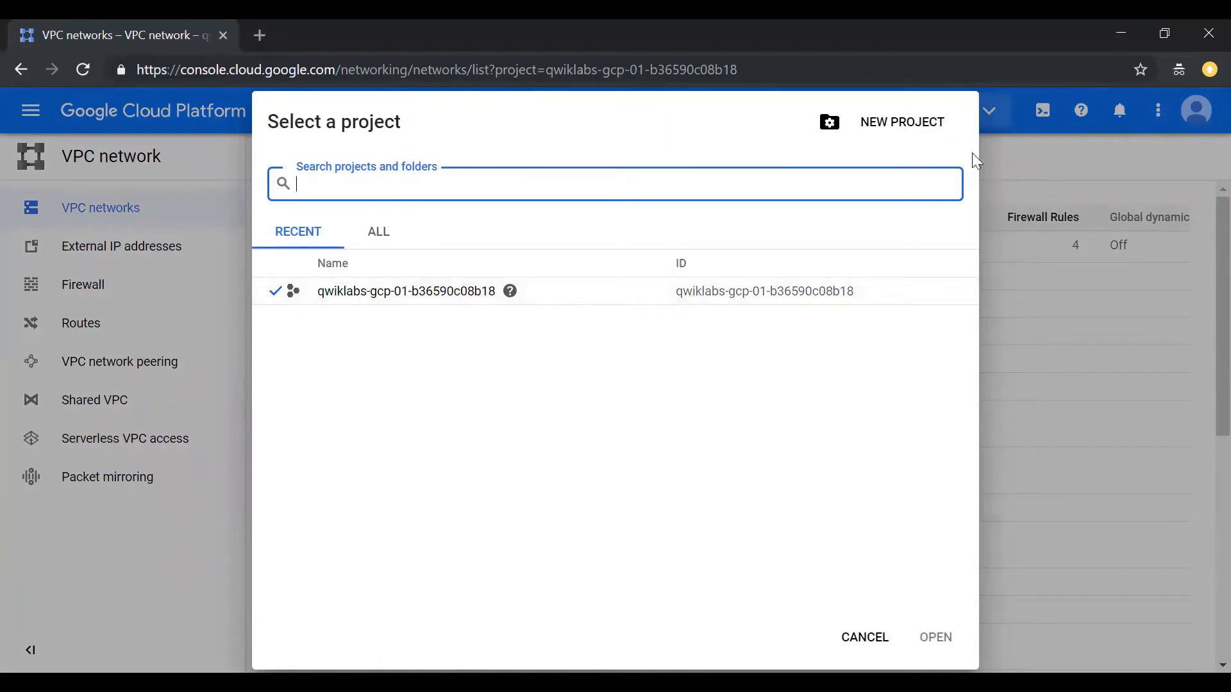
{"action": "left_click", "coordinate": [998, 162]}
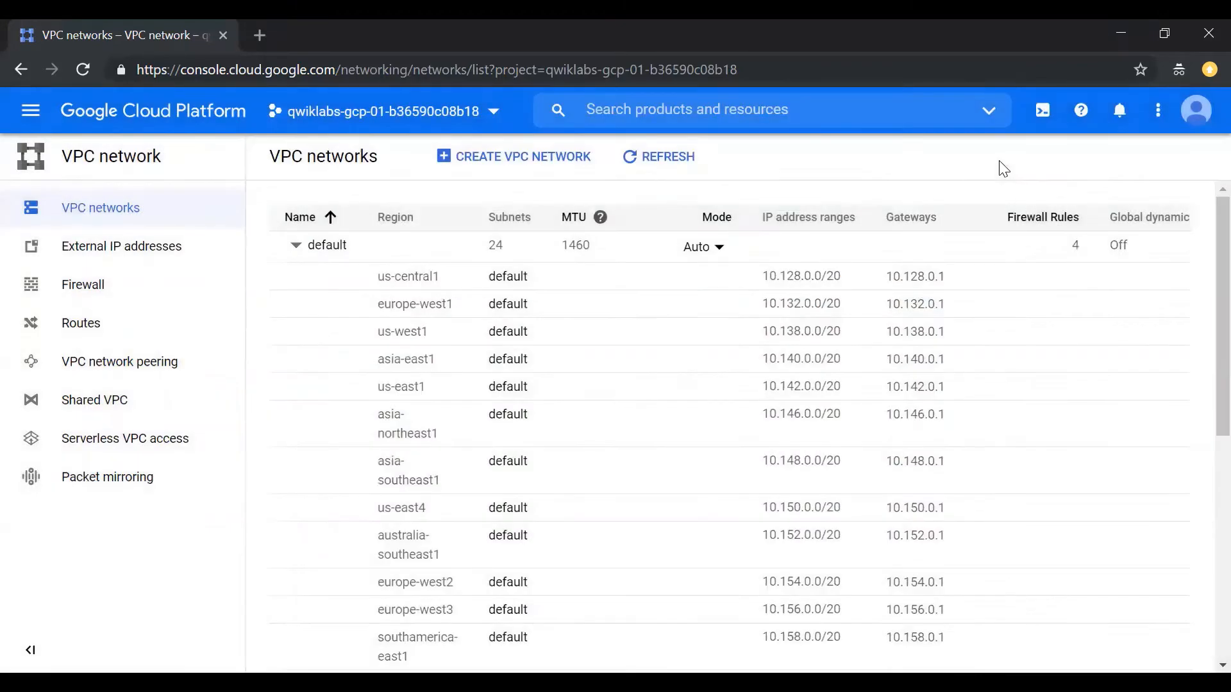
{"action": "left_click", "coordinate": [487, 111]}
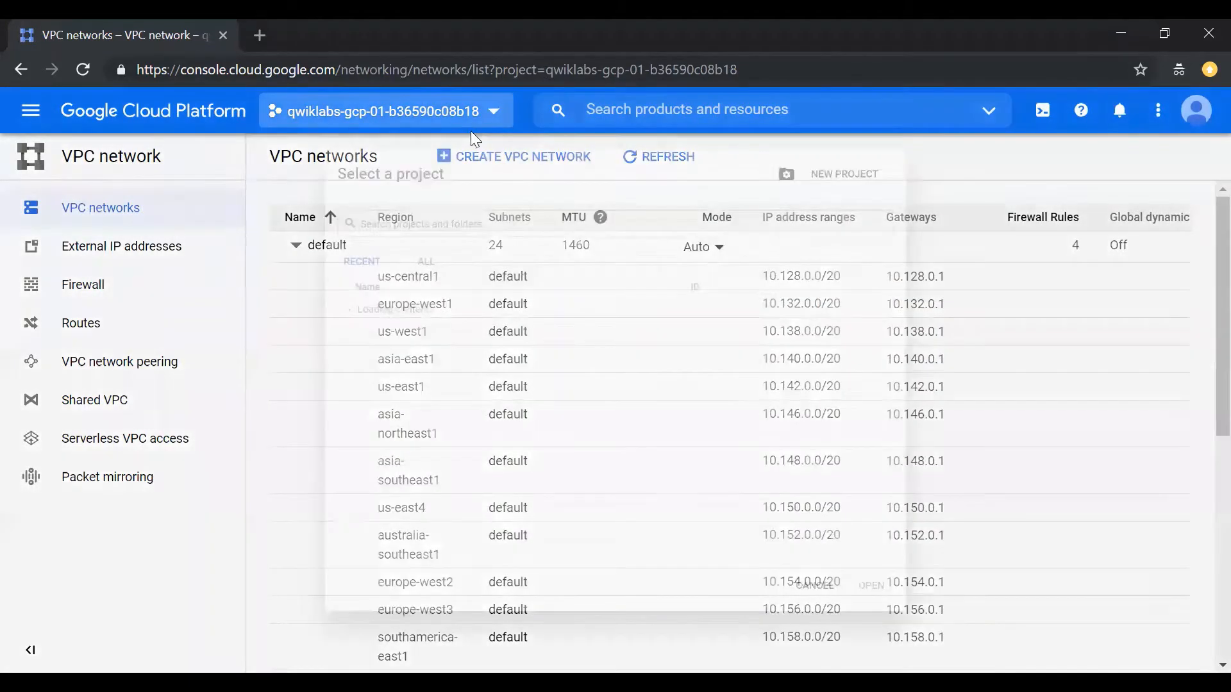
{"action": "left_click", "coordinate": [1061, 167]}
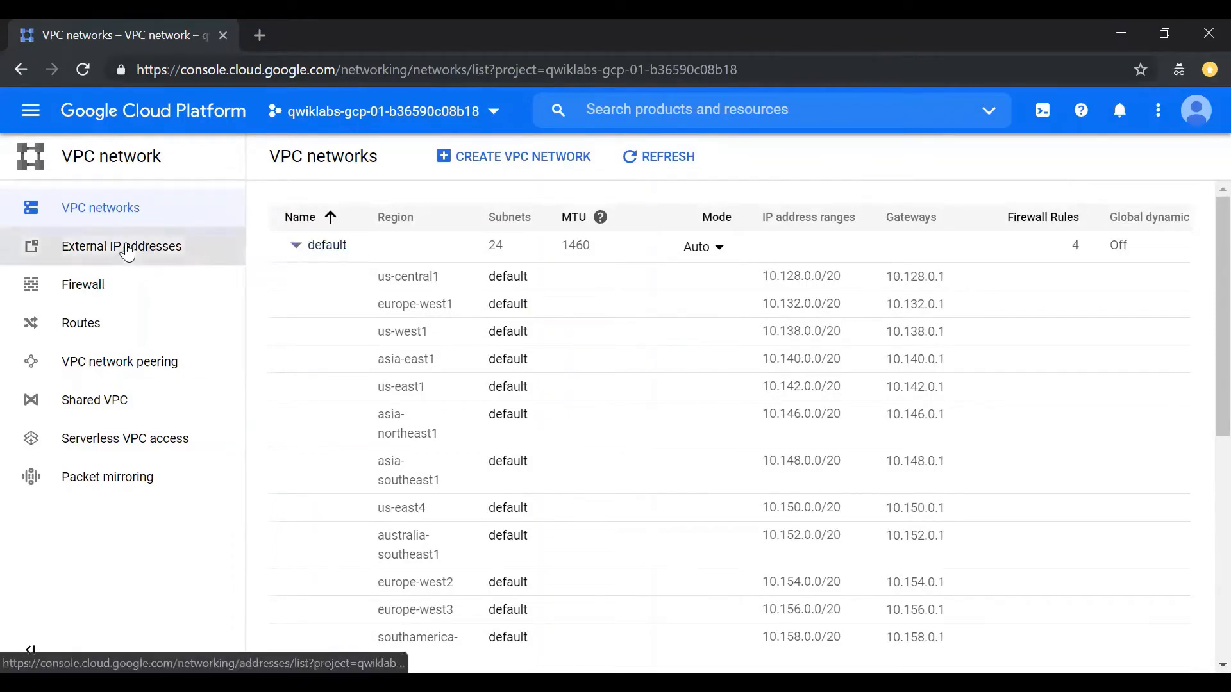
Open the project's VPC routes and examine the default routes with their destination IP ranges
{"action": "left_click", "coordinate": [85, 326]}
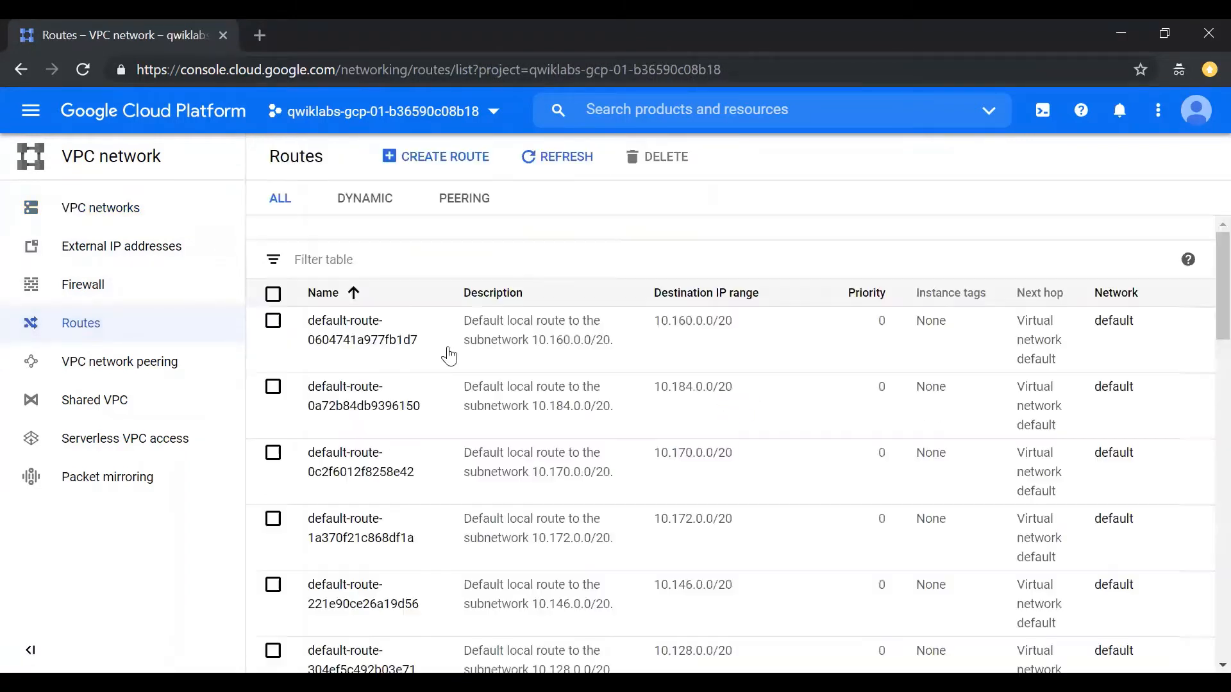
{"action": "scroll", "coordinate": [449, 357], "scroll_direction": "down", "scroll_amount": 1}
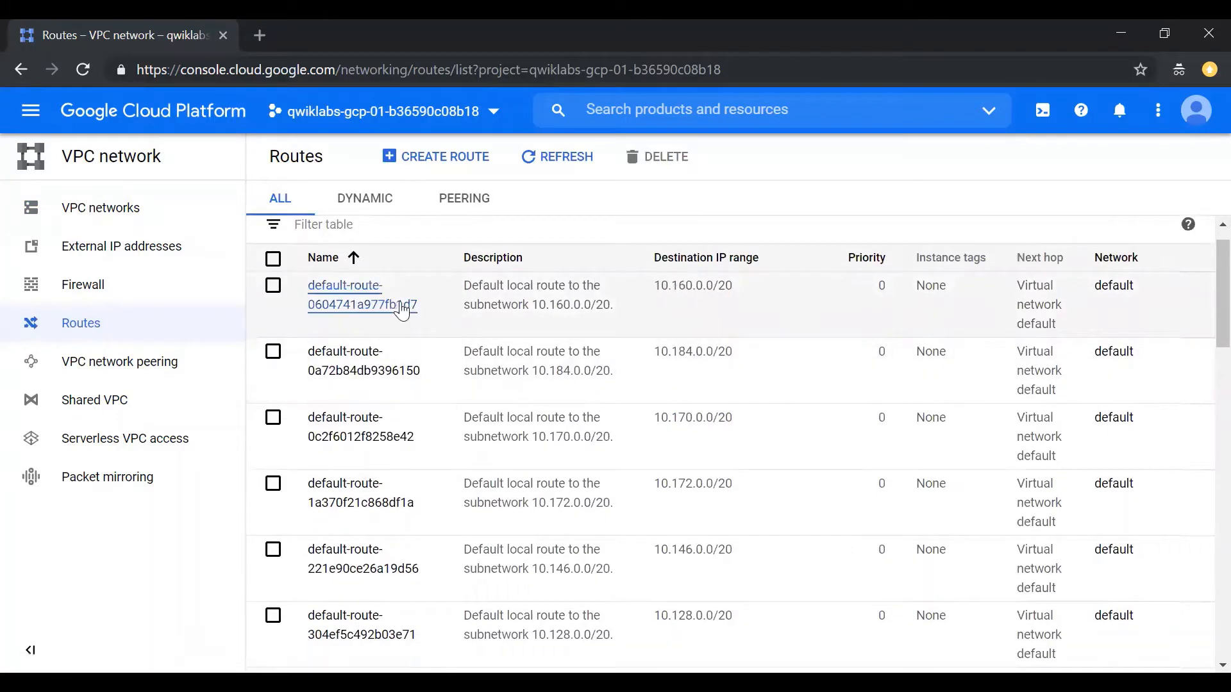
{"action": "left_click_drag", "start_coordinate": [660, 297], "coordinate": [716, 300]}
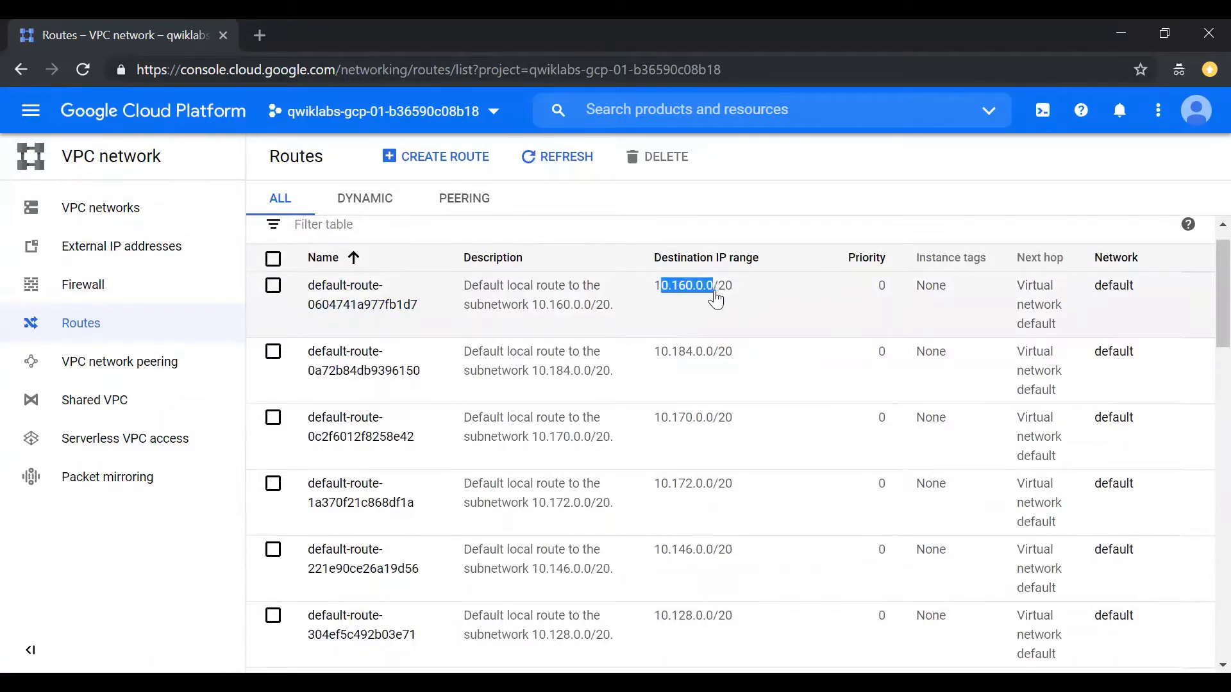
{"action": "left_click", "coordinate": [716, 300]}
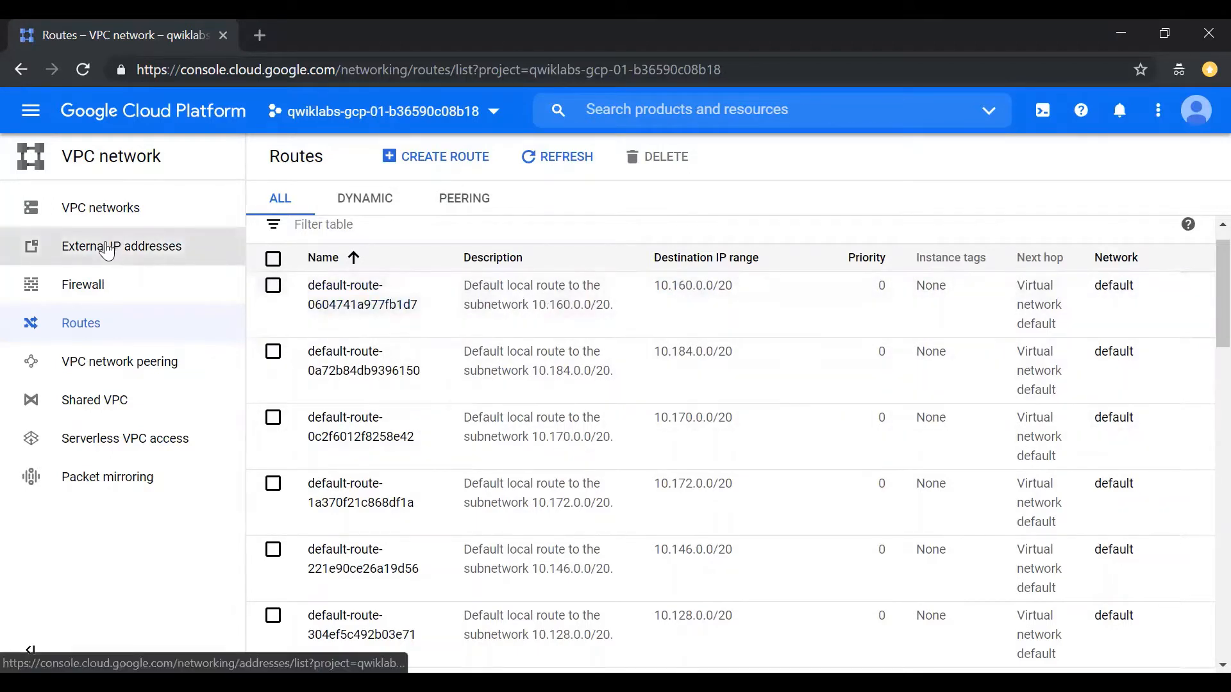
Return to the VPC networks list and look at the us-central1 and europe-west1 regions of the default network
{"action": "left_click", "coordinate": [118, 226]}
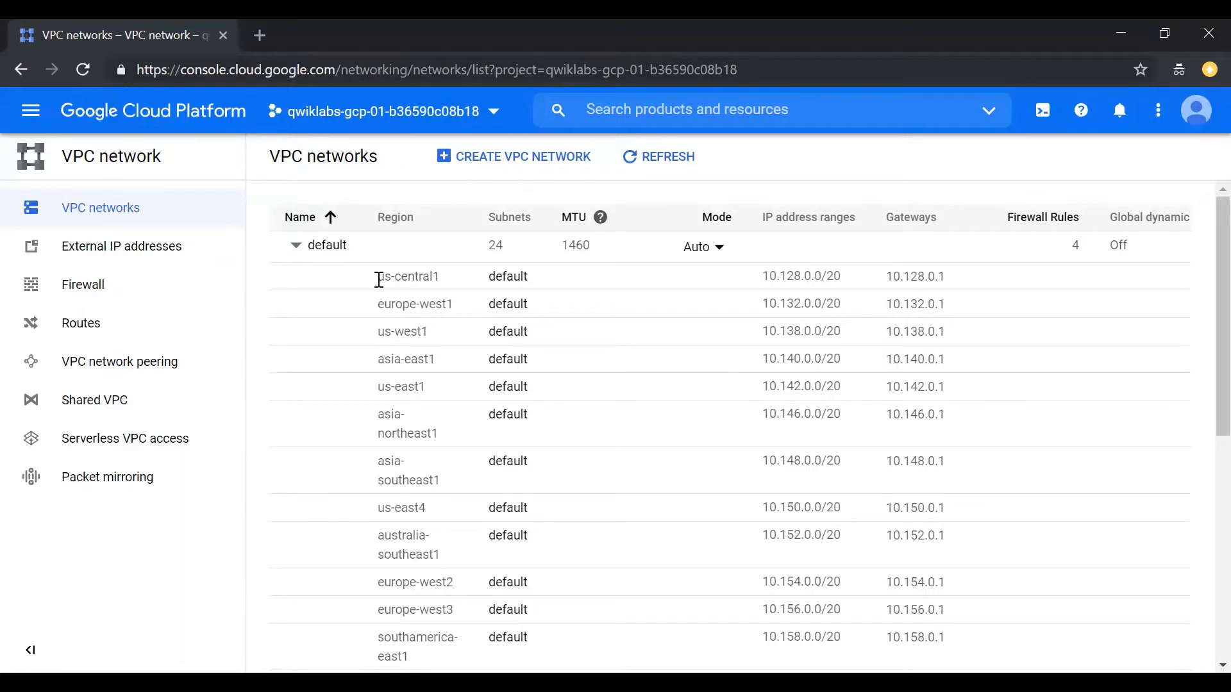
{"action": "left_click_drag", "start_coordinate": [379, 276], "coordinate": [439, 276]}
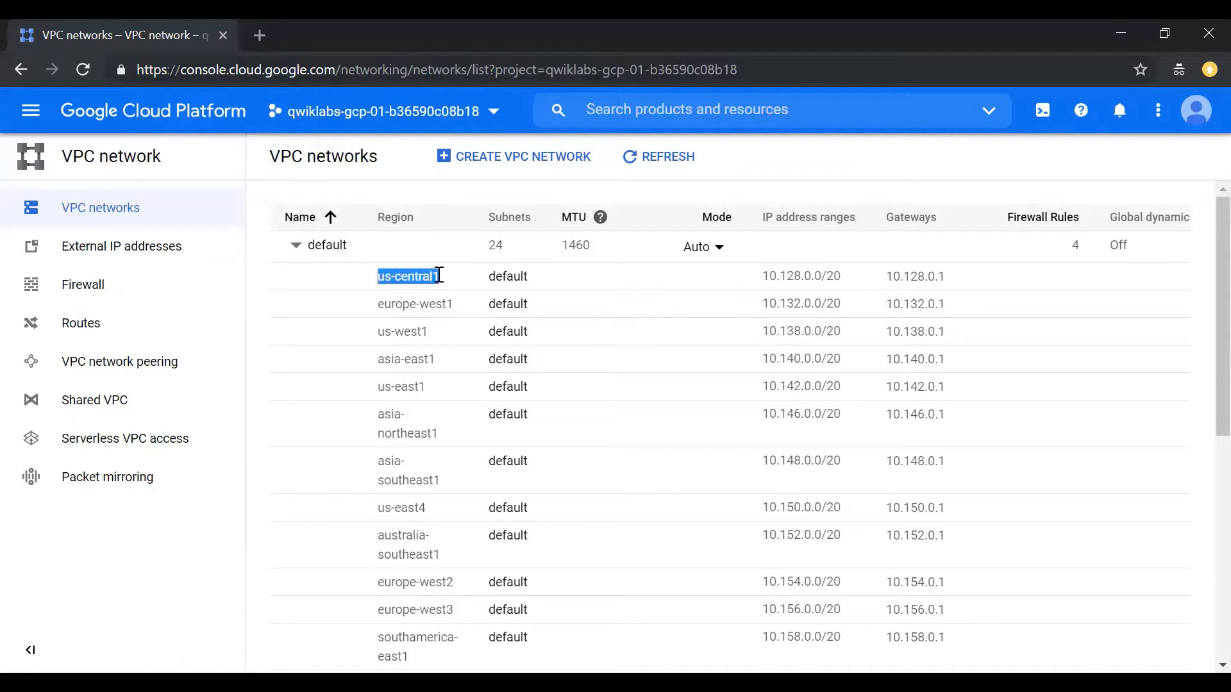
{"action": "triple_click", "coordinate": [414, 306]}
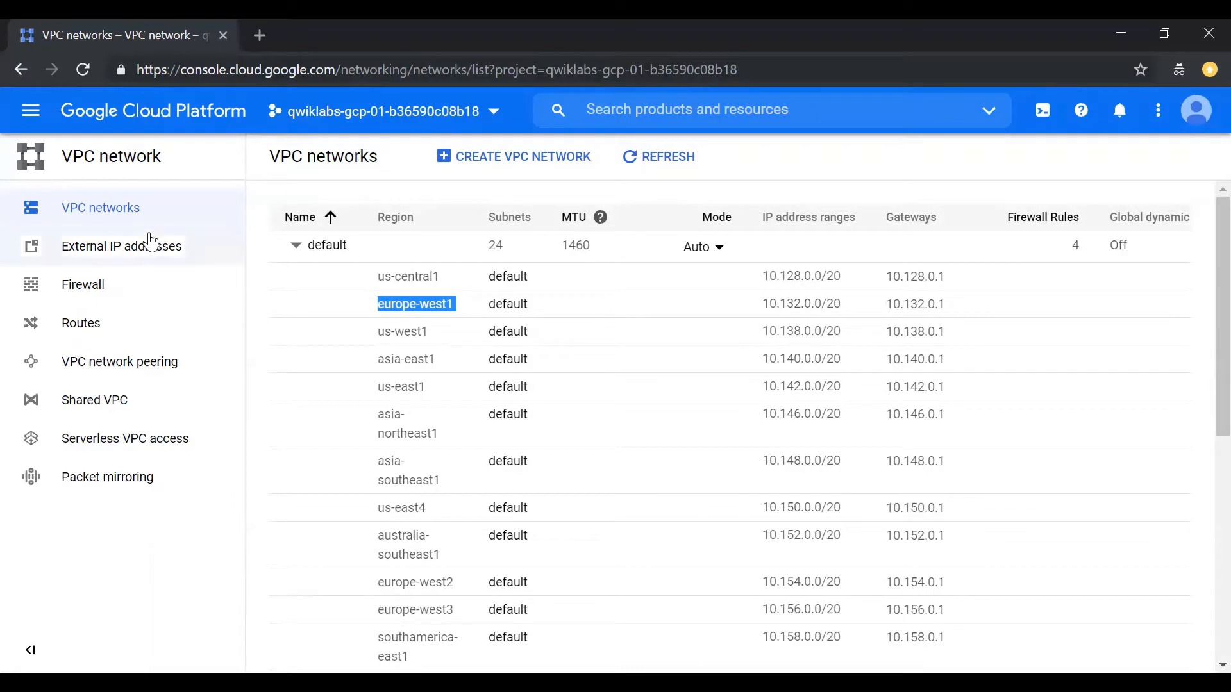
Open the VPC firewall rules, dismiss the navigation menu tip and review the default ingress rules
{"action": "left_click", "coordinate": [91, 288]}
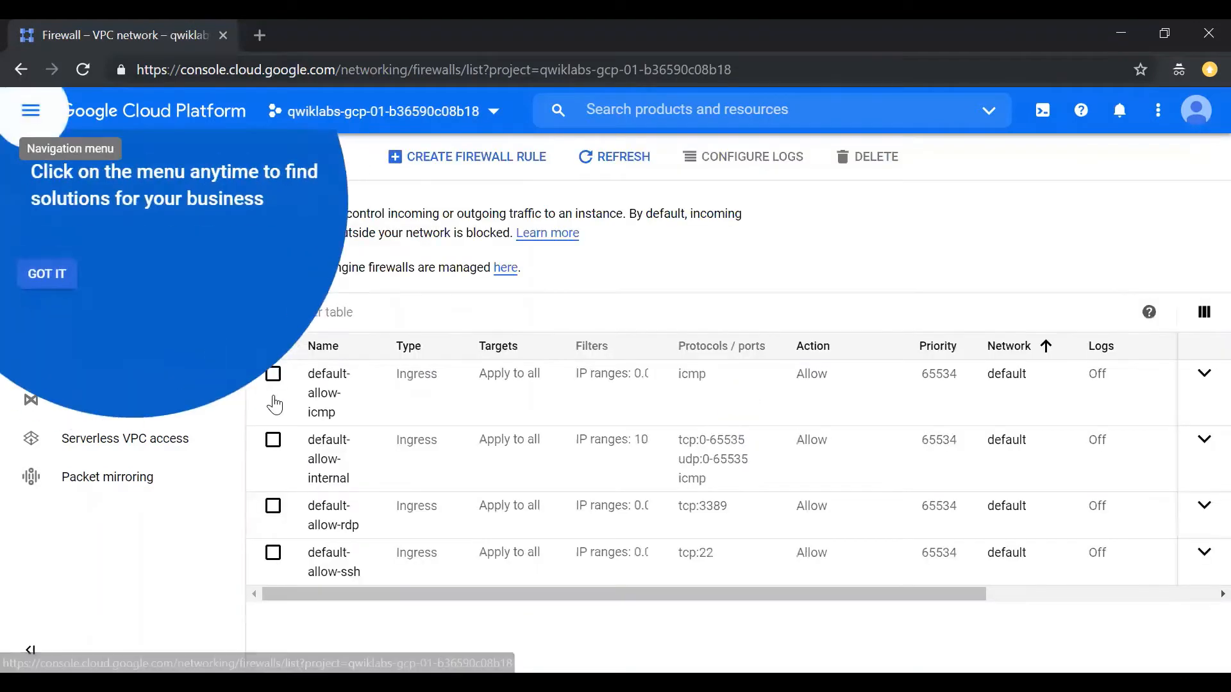
{"action": "left_click", "coordinate": [47, 273]}
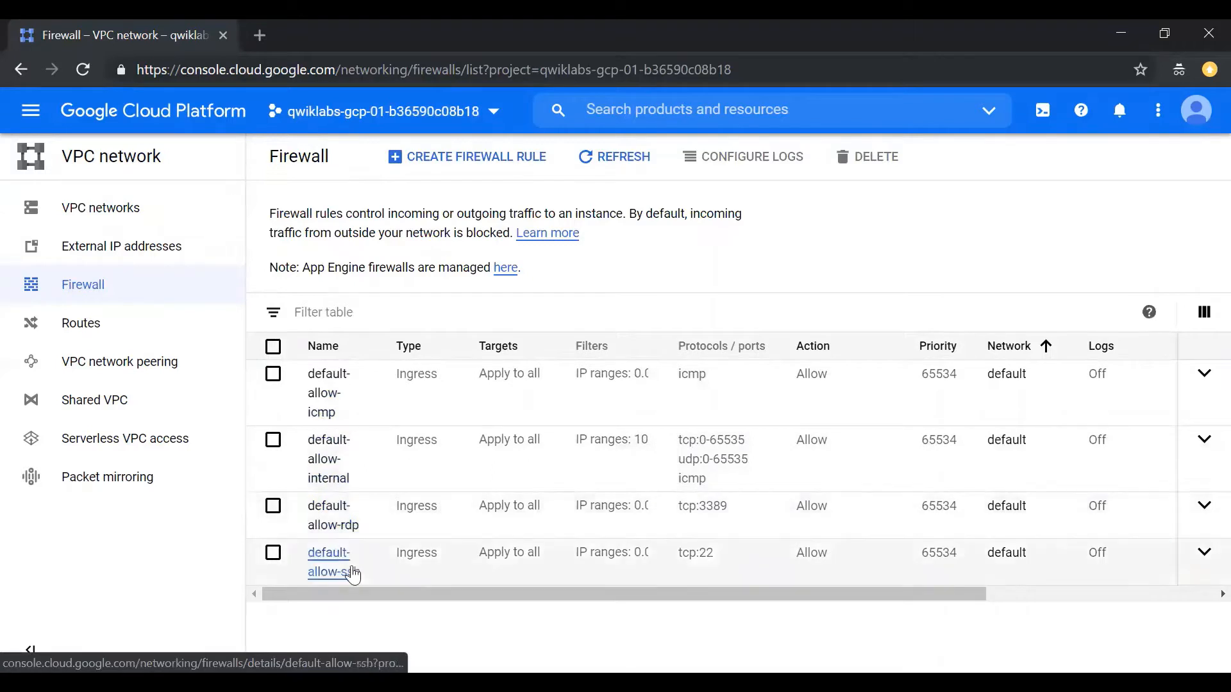
Open the default VPC network's details, select all its subnets and delete the network
{"action": "left_click", "coordinate": [125, 216]}
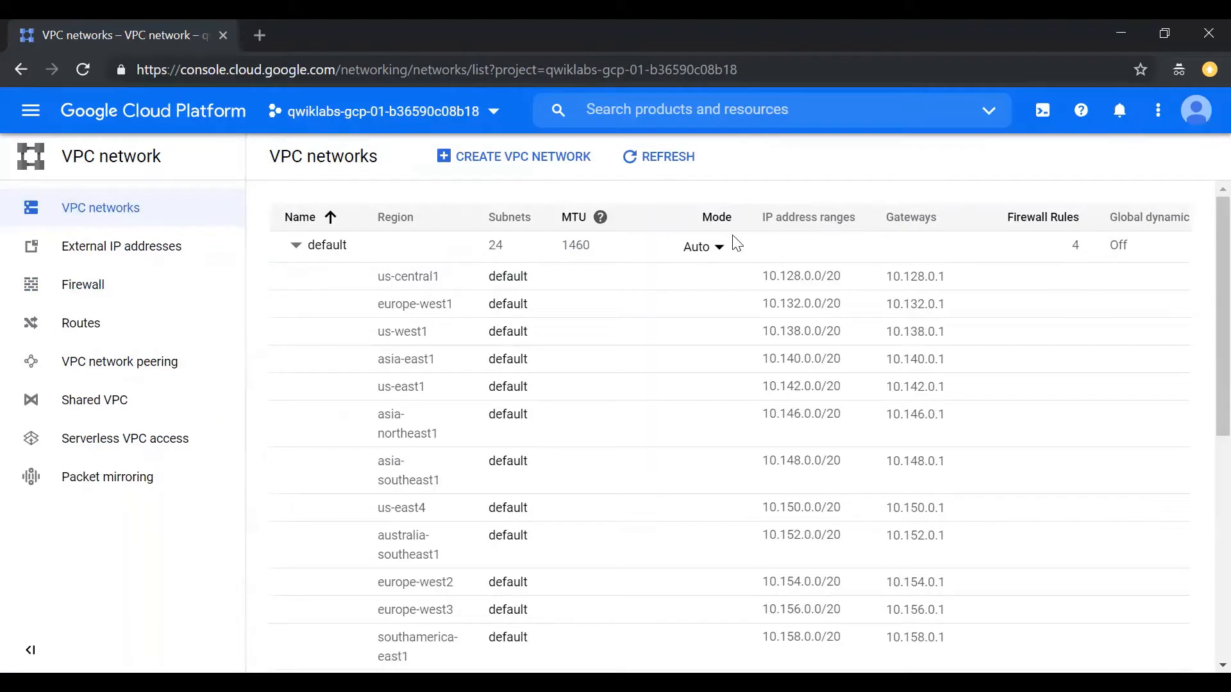
{"action": "left_click", "coordinate": [296, 246]}
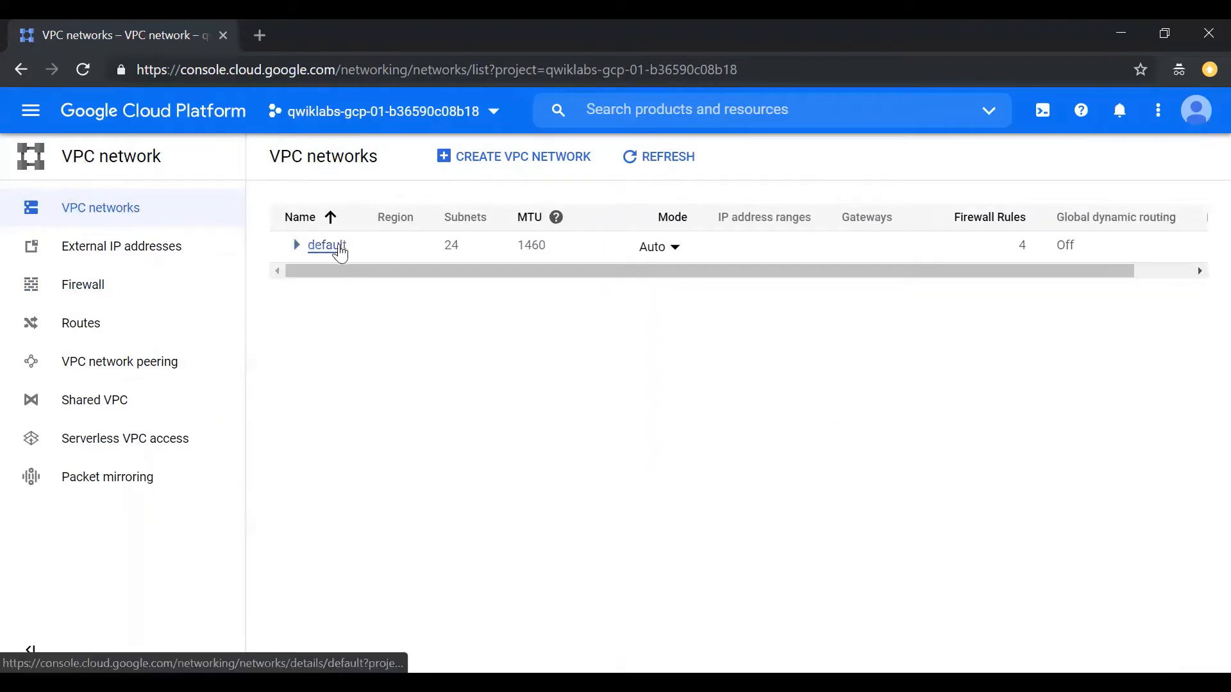
{"action": "left_click", "coordinate": [340, 250]}
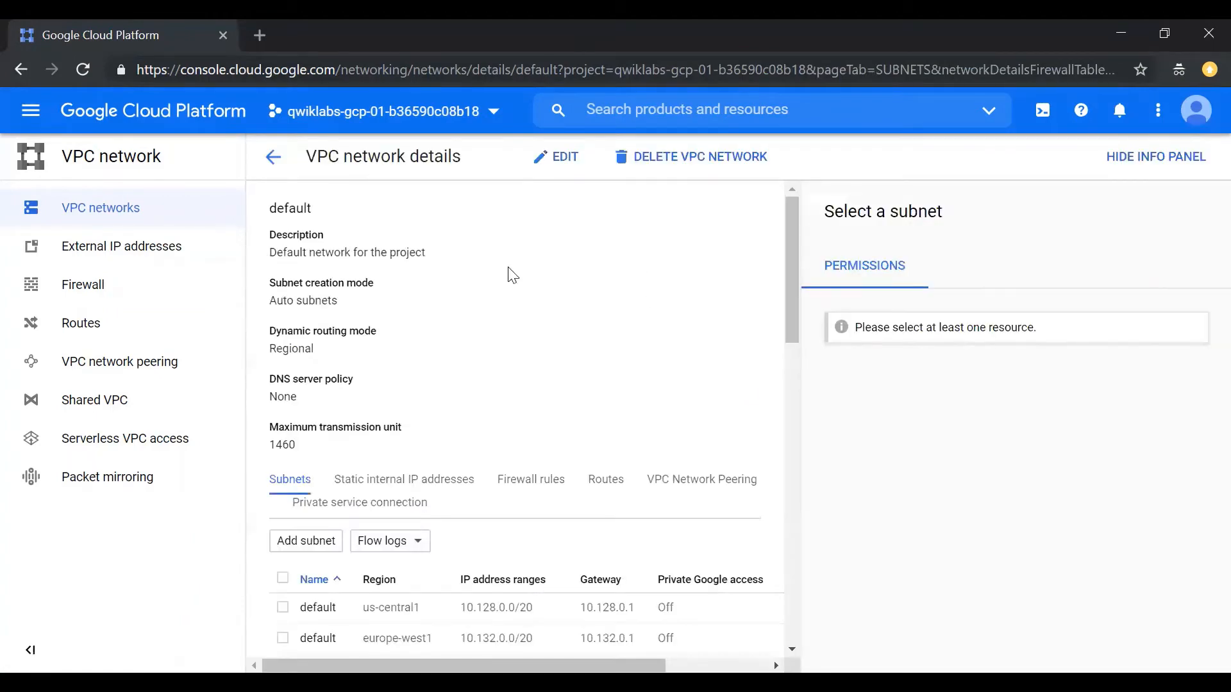
{"action": "scroll", "coordinate": [433, 363], "scroll_direction": "down", "scroll_amount": 5}
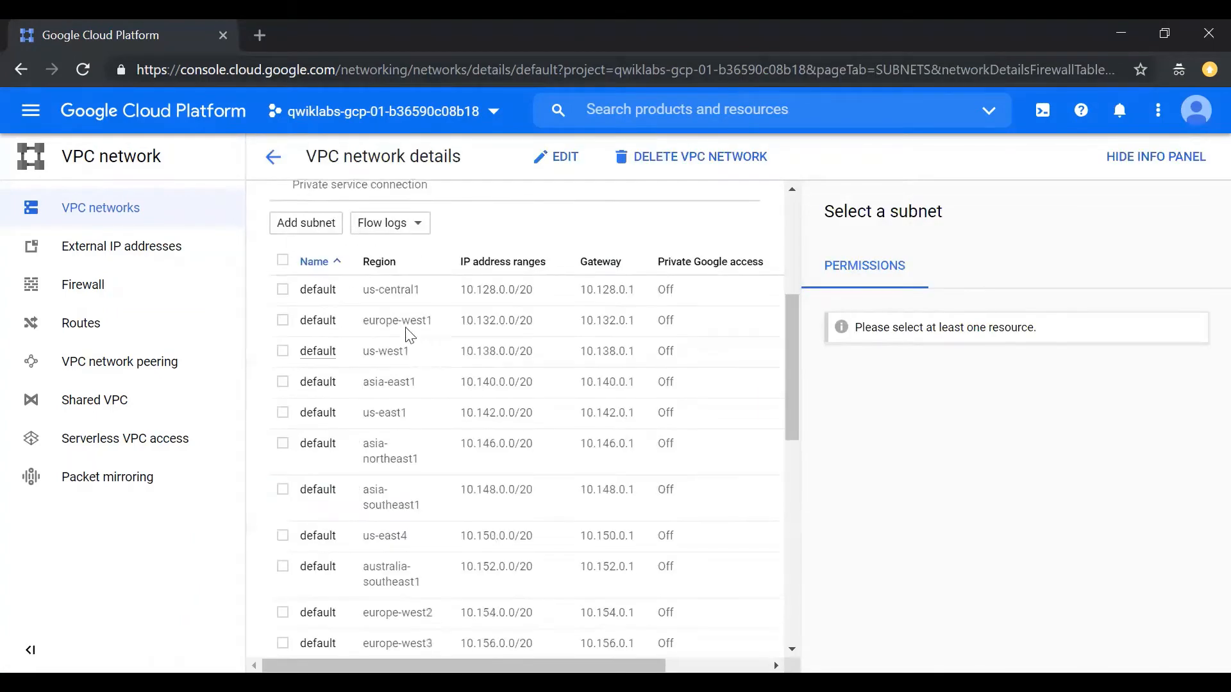
{"action": "left_click", "coordinate": [282, 260]}
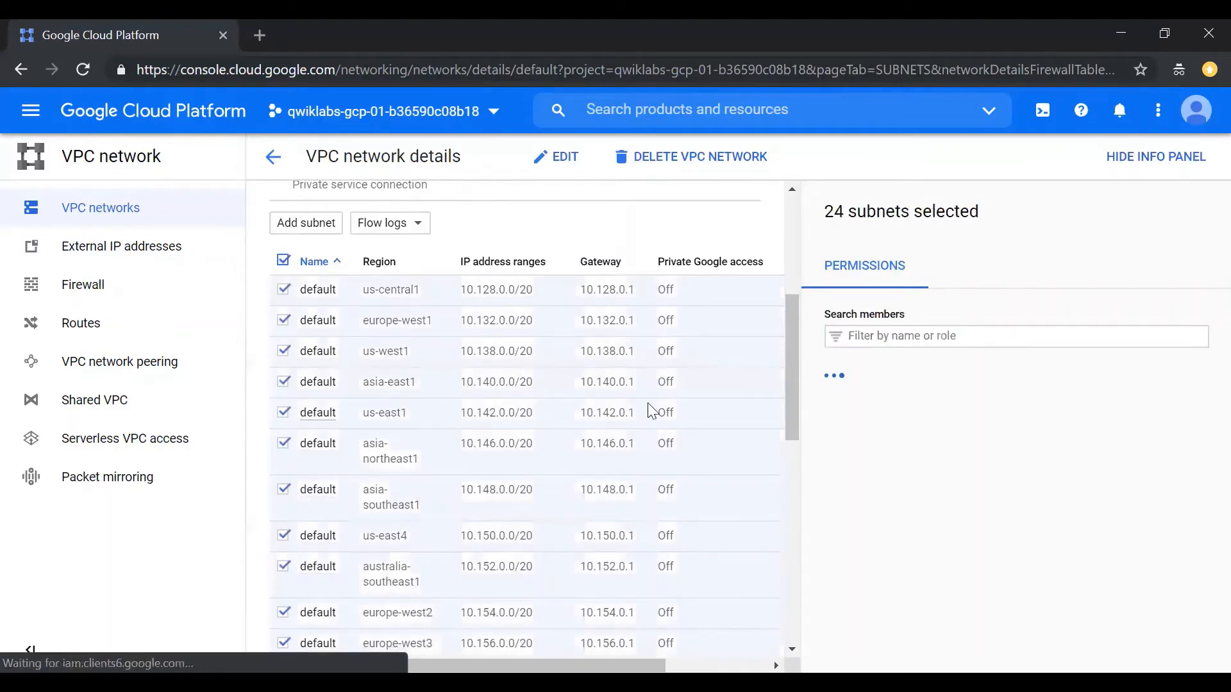
{"action": "scroll", "coordinate": [648, 410], "scroll_direction": "up", "scroll_amount": 5}
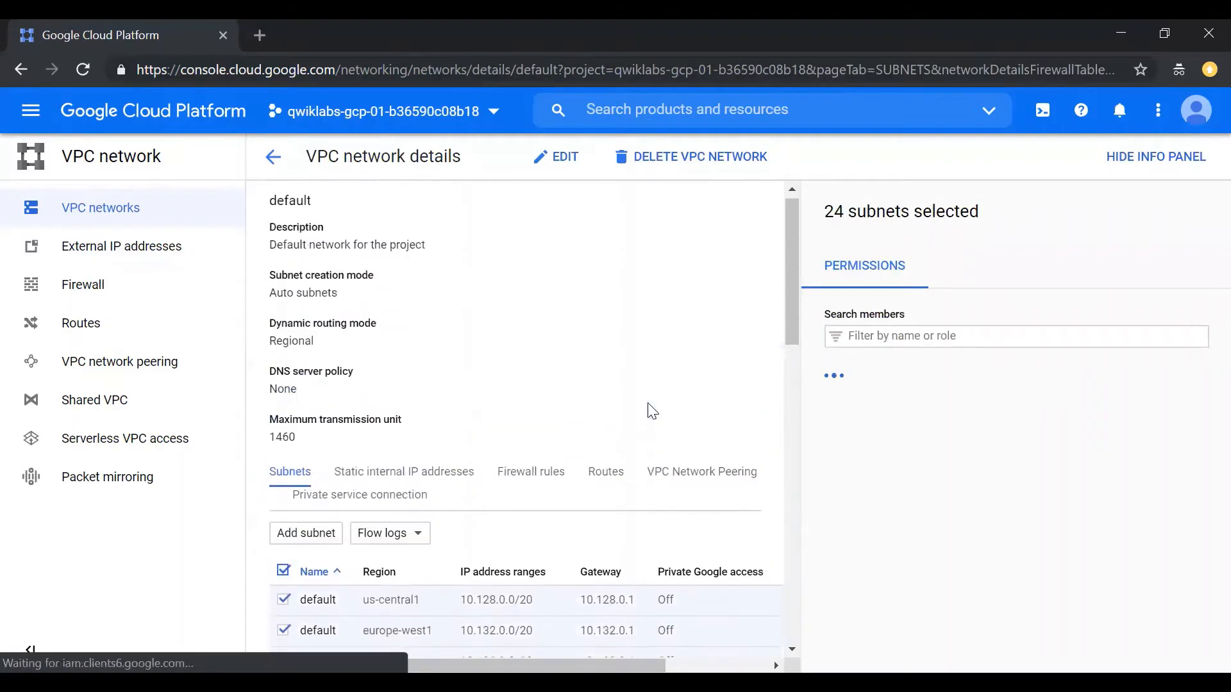
{"action": "left_click", "coordinate": [653, 166]}
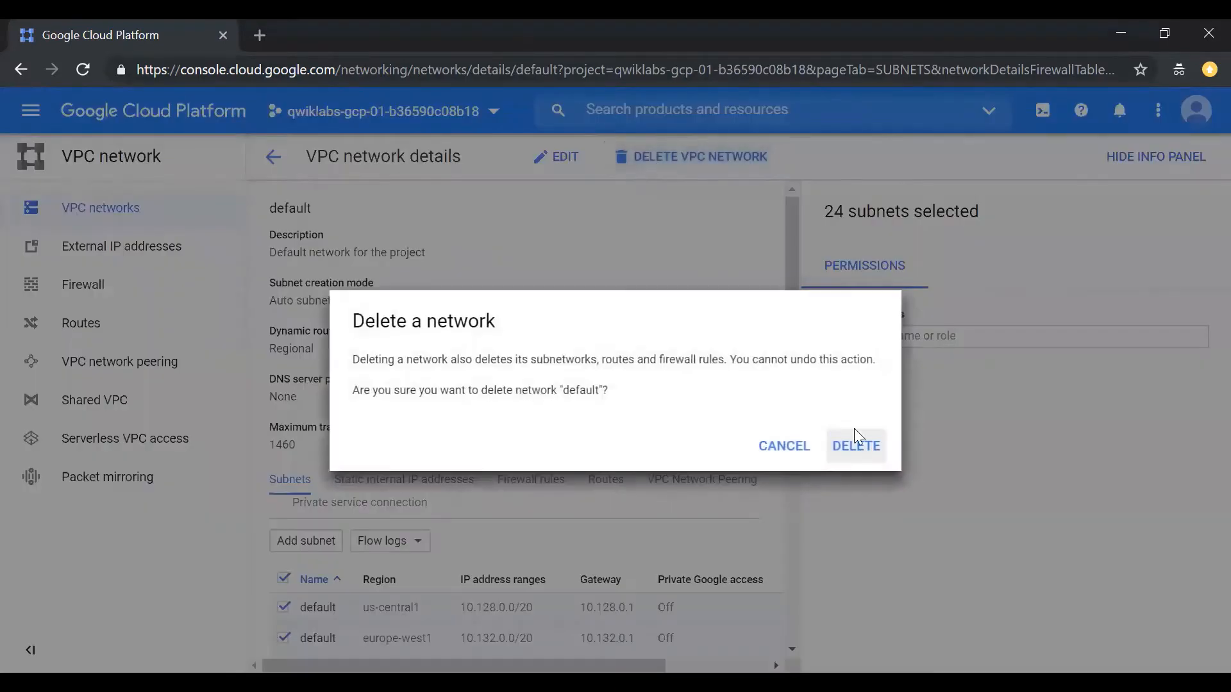
{"action": "left_click", "coordinate": [867, 453]}
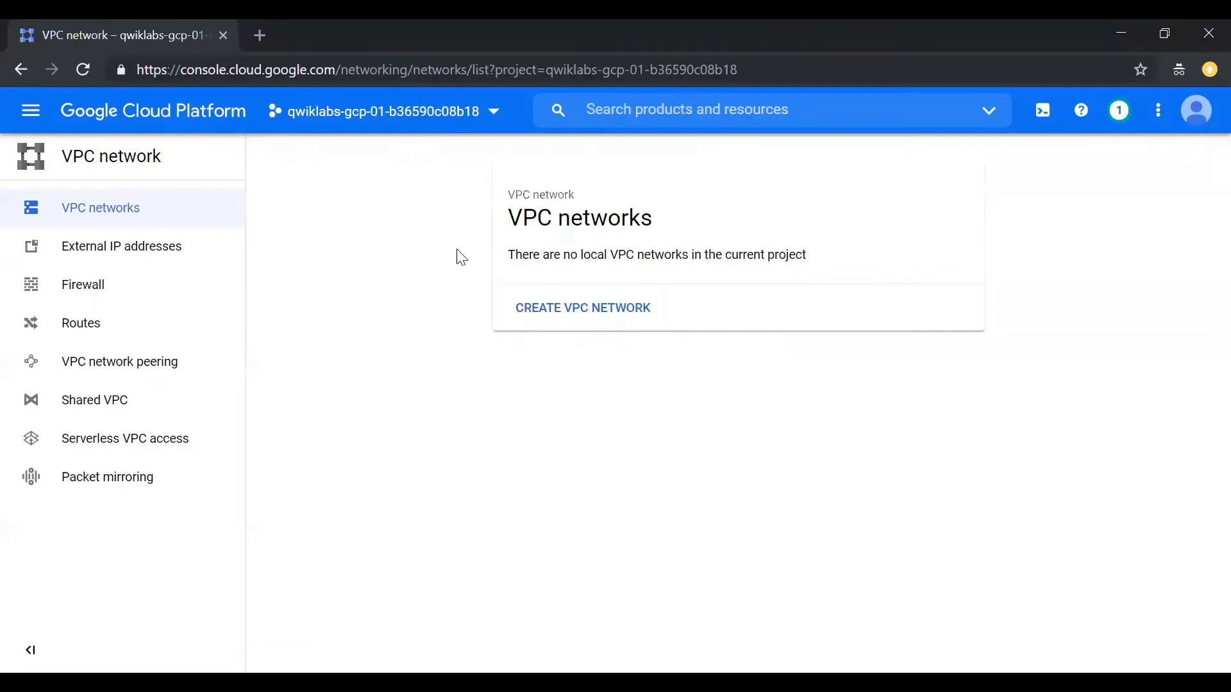
{"action": "triple_click", "coordinate": [544, 223]}
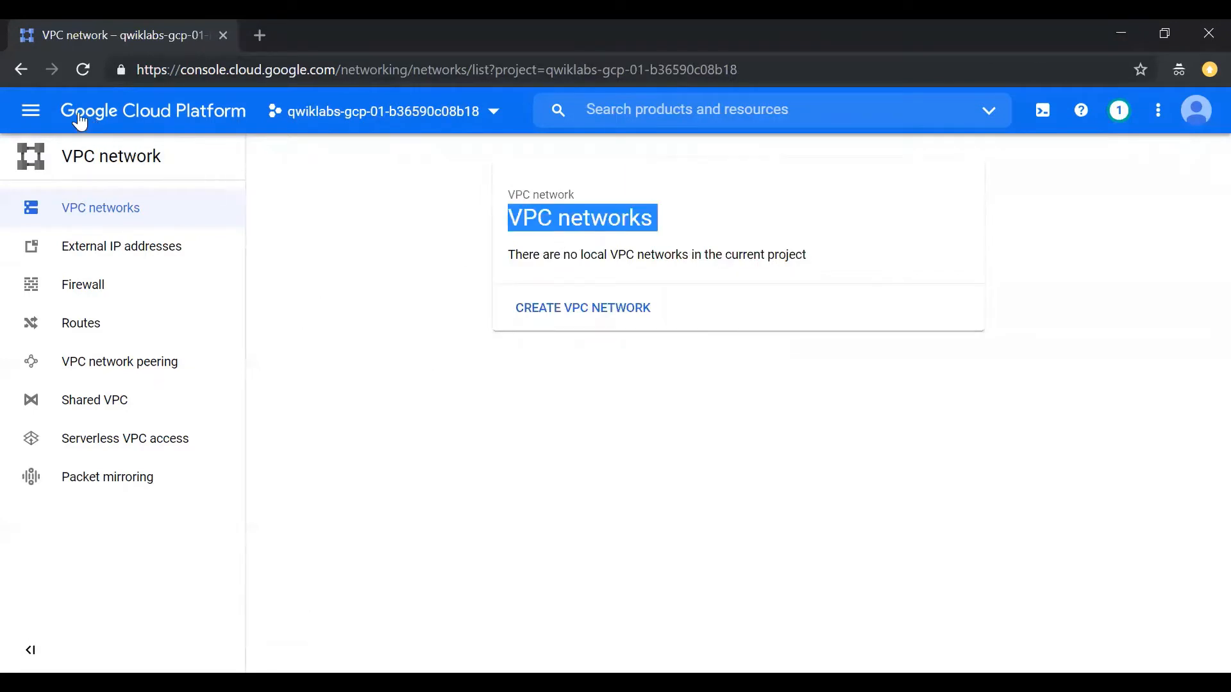
Go to Compute Engine's VM instances, open the form for a new VM instance and review its settings
{"action": "left_click", "coordinate": [29, 125]}
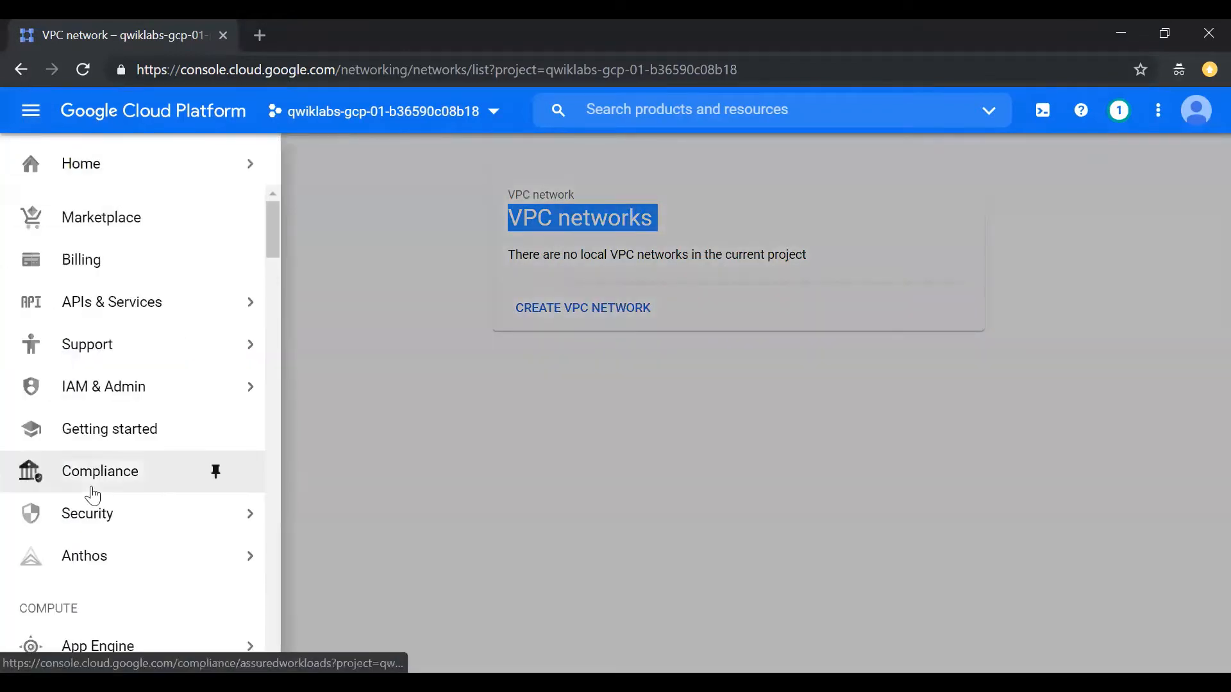
{"action": "scroll", "coordinate": [93, 495], "scroll_direction": "down", "scroll_amount": 4}
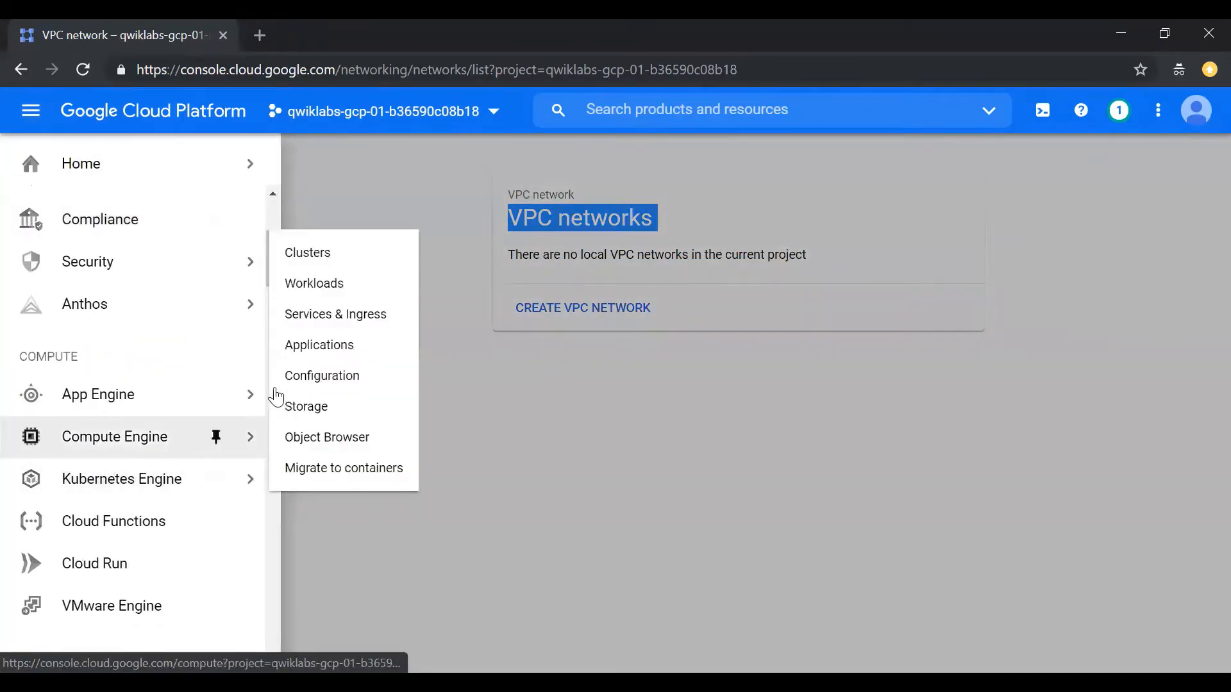
{"action": "mouse_move", "coordinate": [176, 444]}
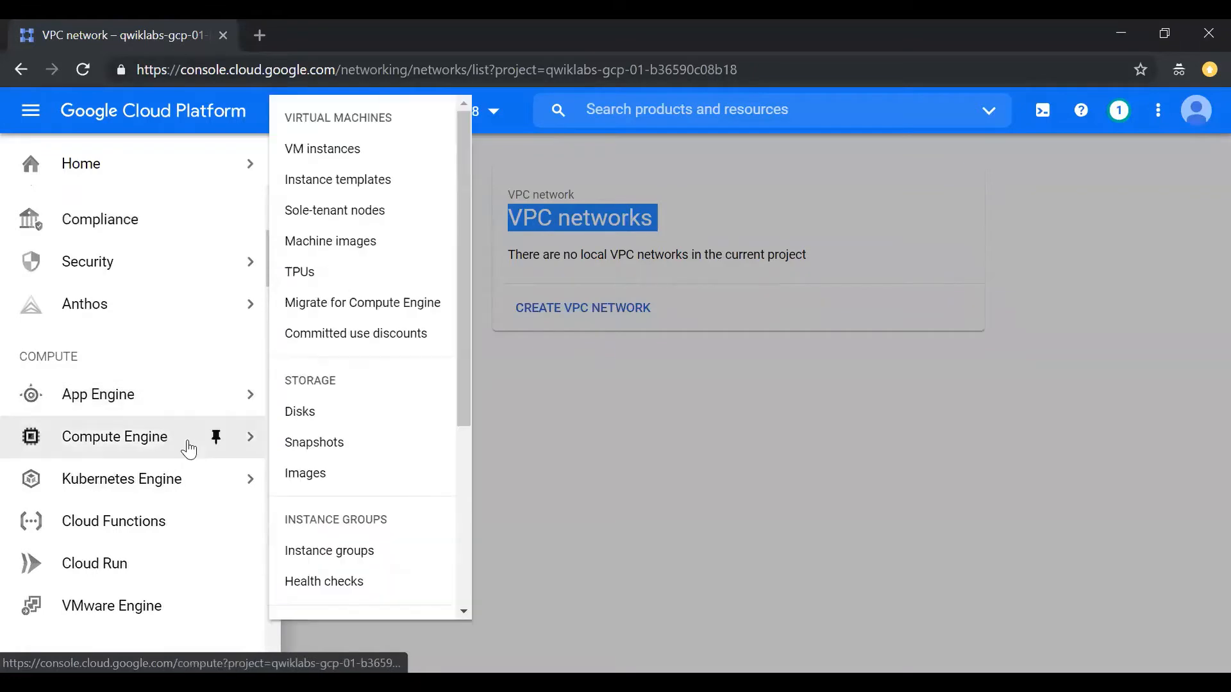
{"action": "left_click", "coordinate": [371, 160]}
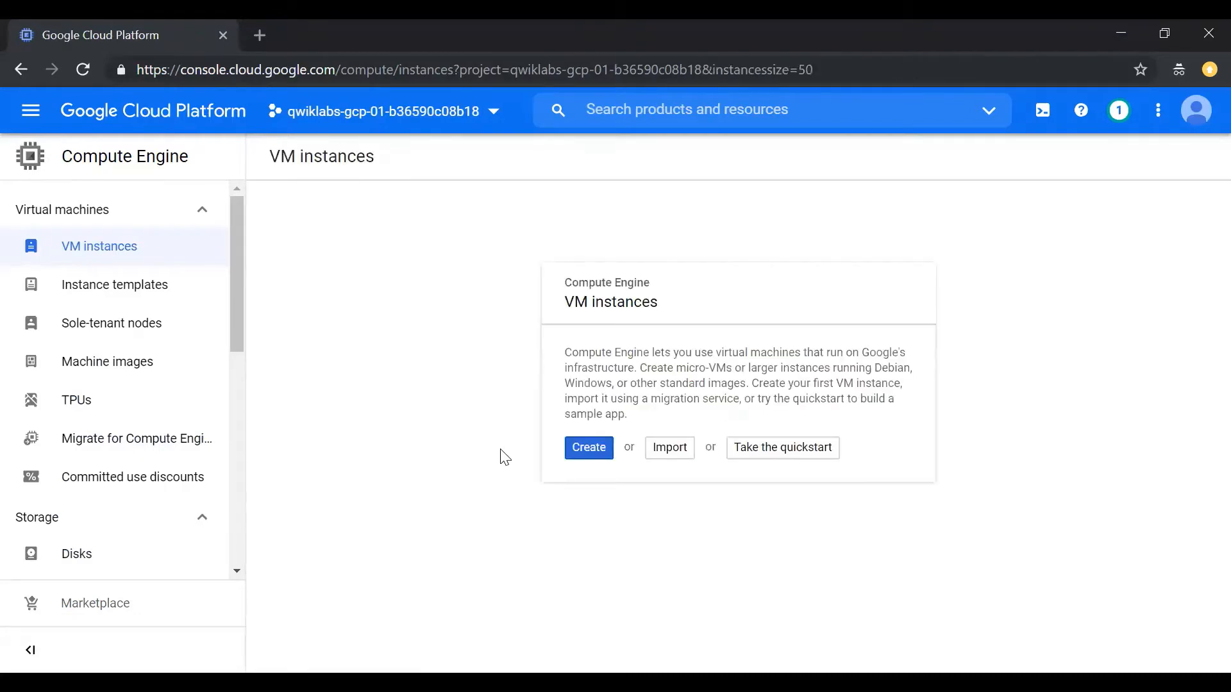
{"action": "left_click", "coordinate": [583, 463]}
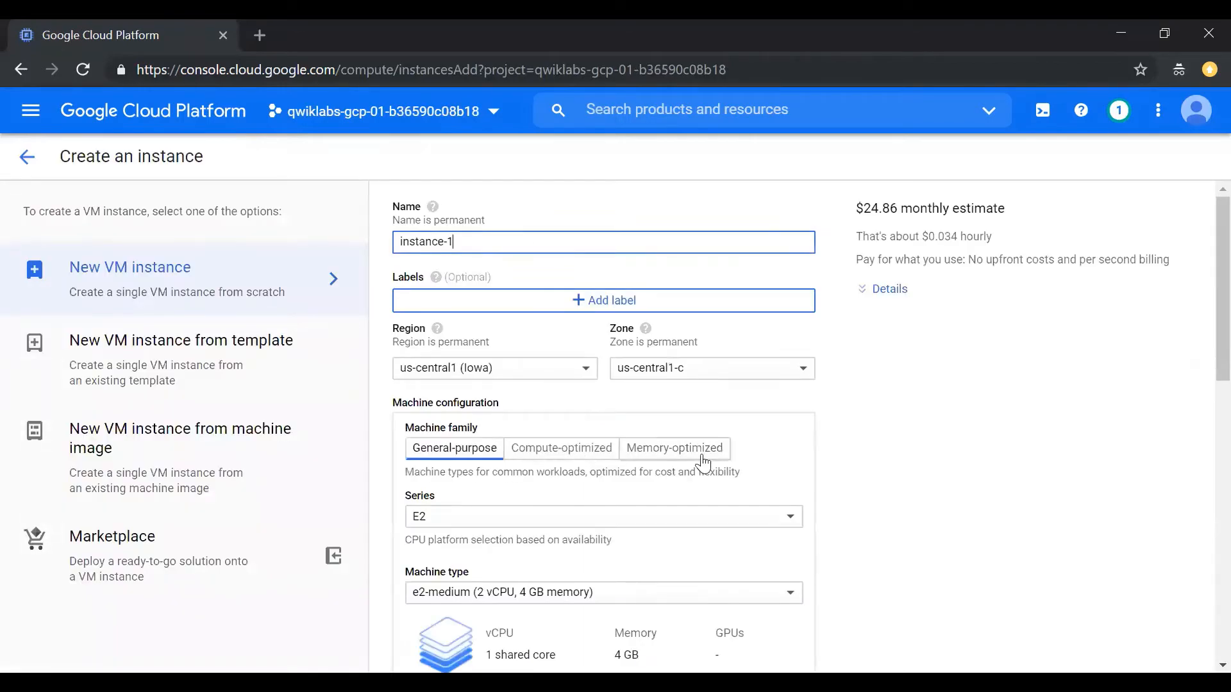
{"action": "scroll", "coordinate": [703, 463], "scroll_direction": "down", "scroll_amount": 10}
{"action": "scroll", "coordinate": [703, 463], "scroll_direction": "up", "scroll_amount": 10}
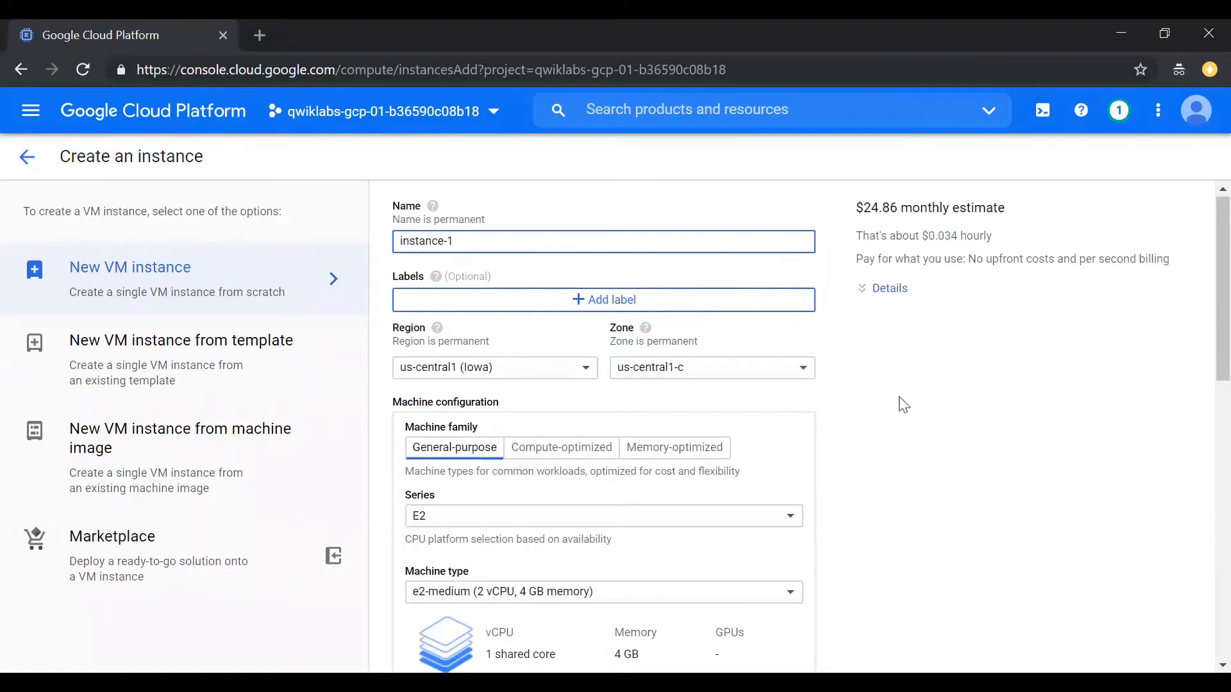
Try to create the VM instance with its default settings and check which section is reported as having errors
{"action": "scroll", "coordinate": [900, 406], "scroll_direction": "down", "scroll_amount": 10}
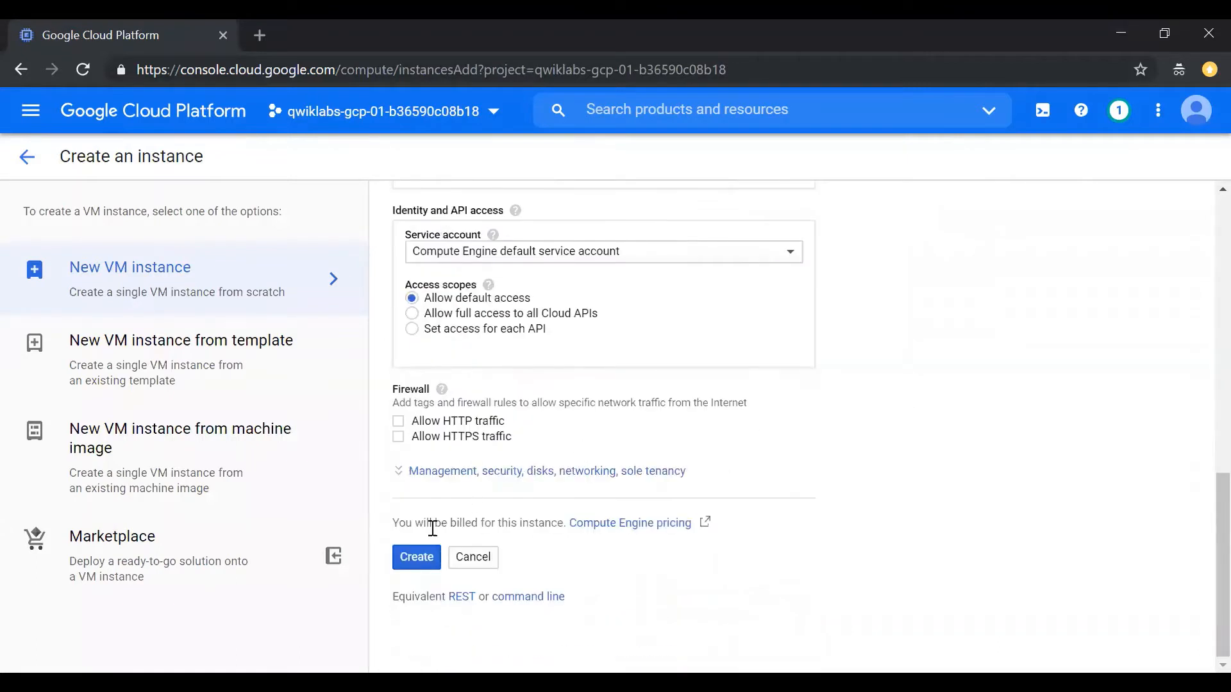
{"action": "left_click", "coordinate": [415, 557]}
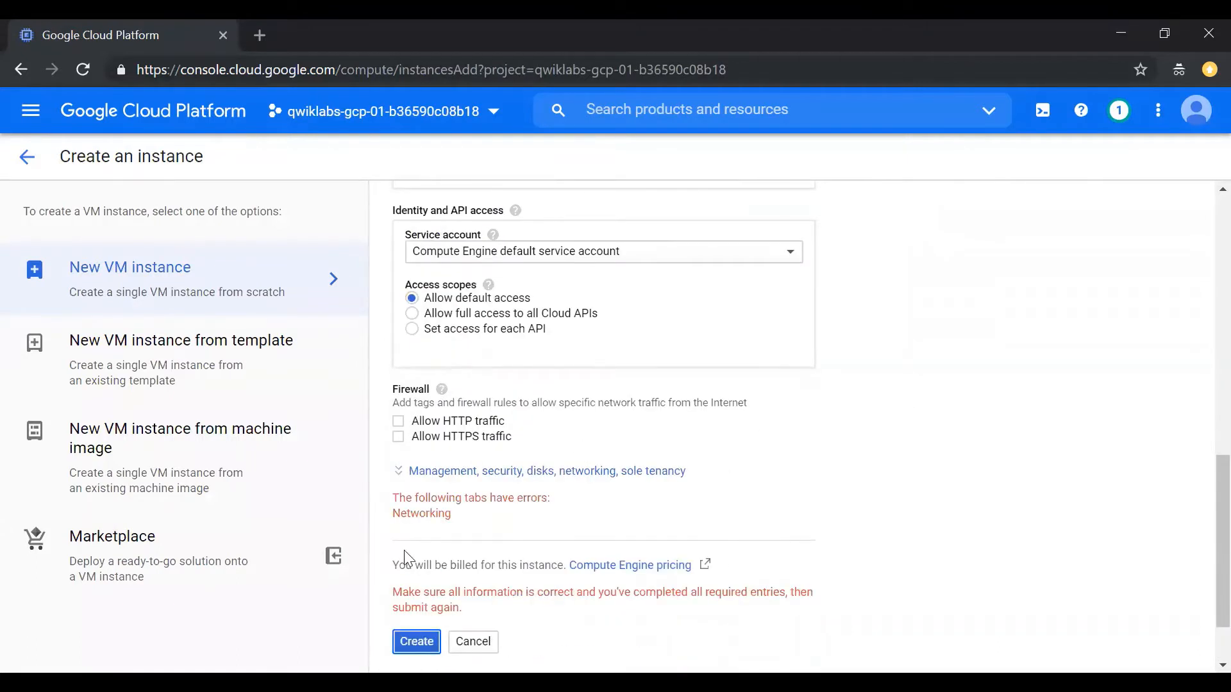
{"action": "double_click", "coordinate": [448, 513]}
{"action": "left_click", "coordinate": [416, 495]}
{"action": "triple_click", "coordinate": [416, 495]}
{"action": "double_click", "coordinate": [413, 513]}
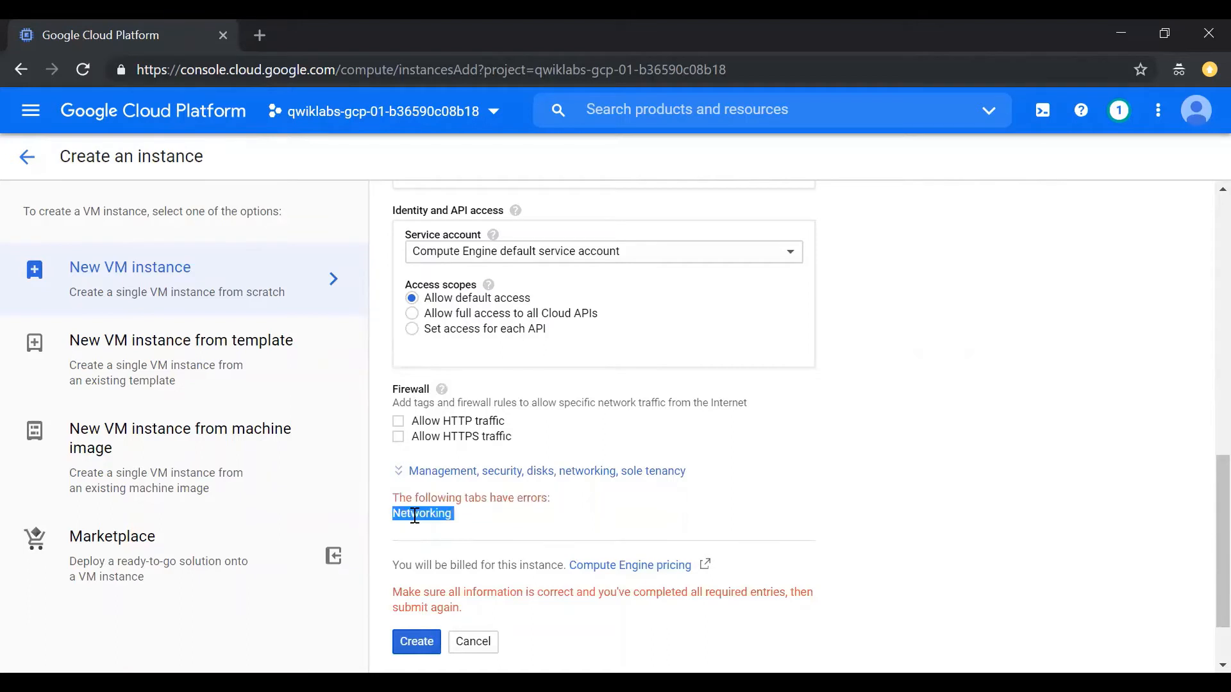
Expand the new instance's advanced options and examine the network interfaces in its Networking settings
{"action": "left_click", "coordinate": [546, 480]}
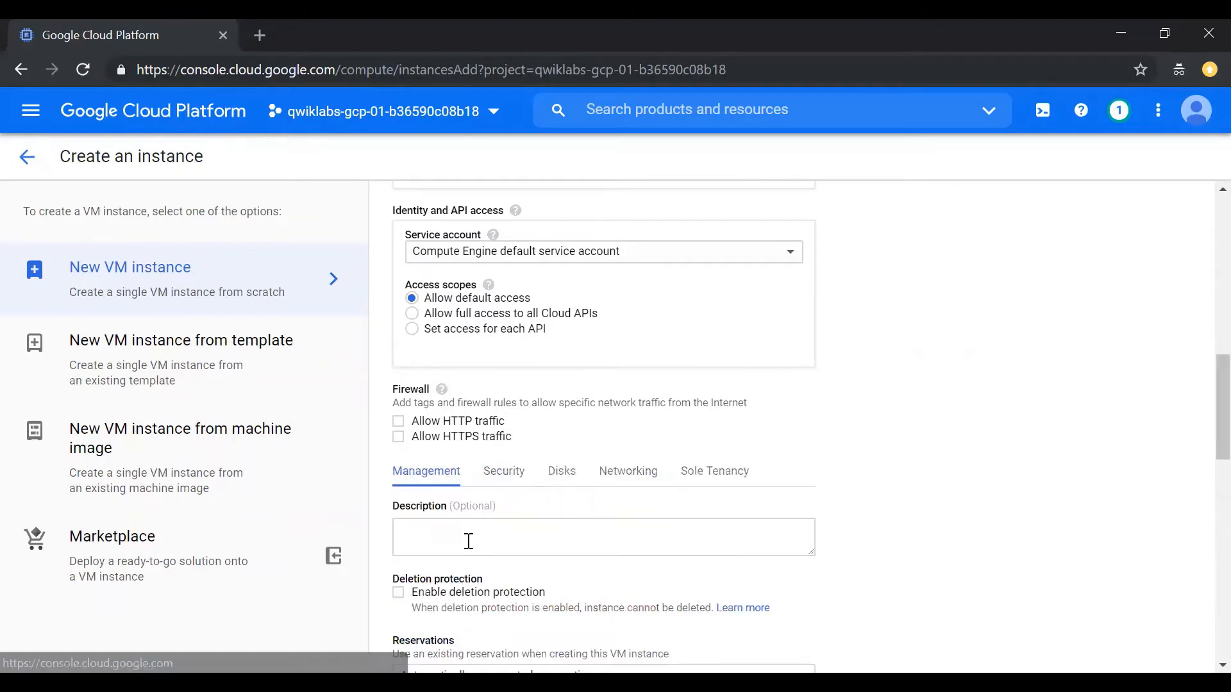
{"action": "left_click", "coordinate": [628, 474]}
{"action": "scroll", "coordinate": [631, 485], "scroll_direction": "down", "scroll_amount": 3}
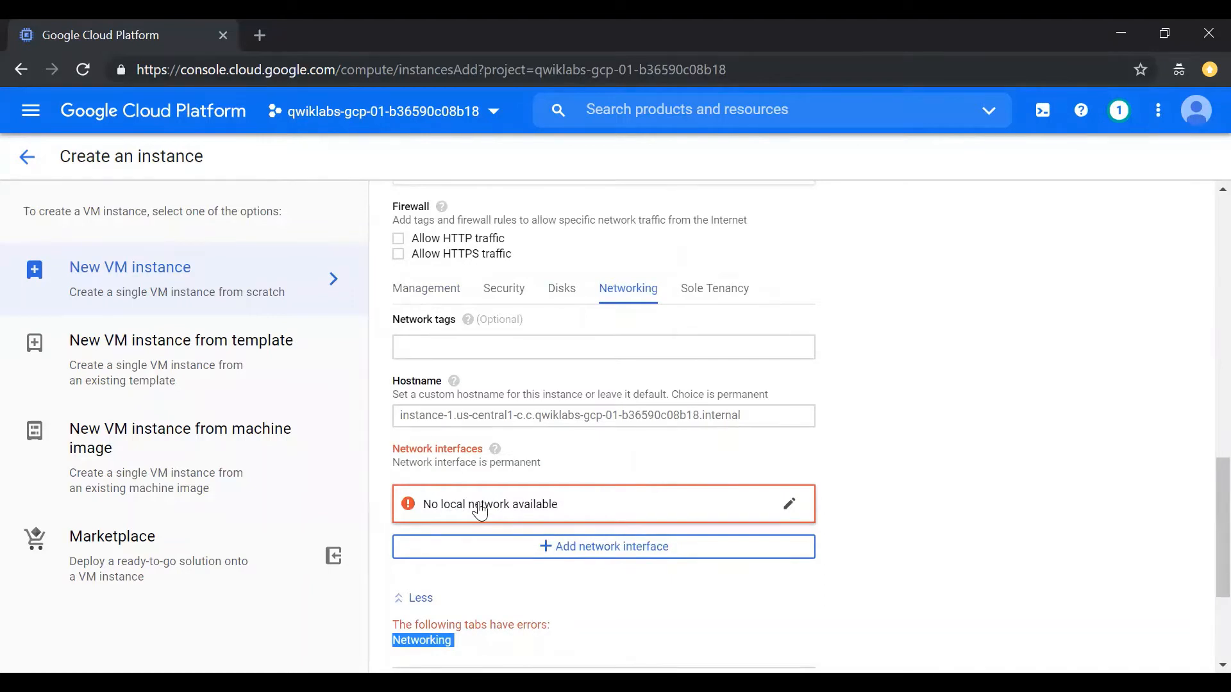
Leave the instance form and open the project's VPC networks list
{"action": "left_click", "coordinate": [23, 119]}
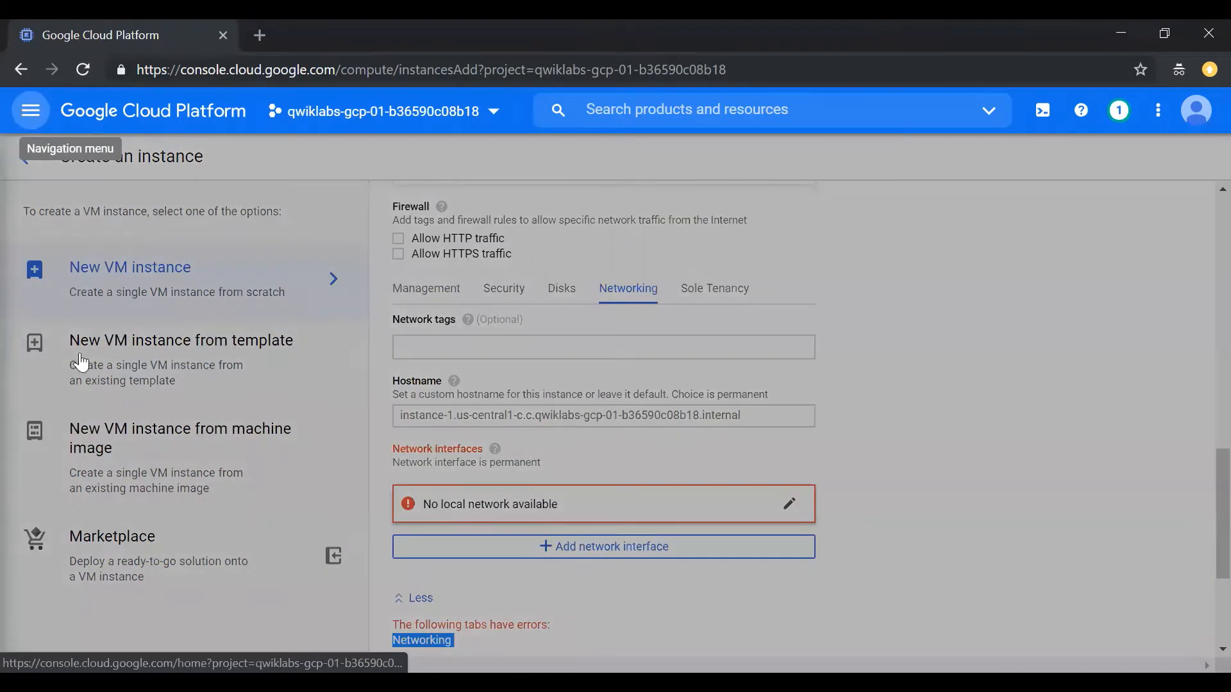
{"action": "scroll", "coordinate": [82, 417], "scroll_direction": "down", "scroll_amount": 5}
{"action": "scroll", "coordinate": [82, 417], "scroll_direction": "down", "scroll_amount": 5}
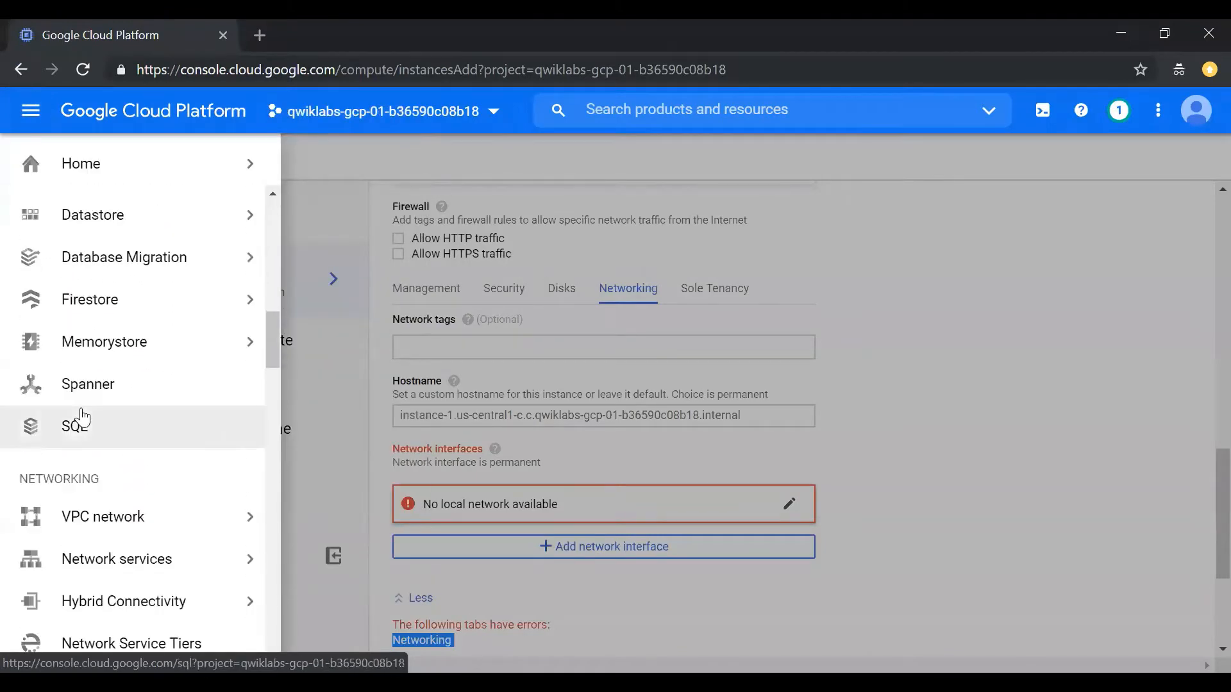
{"action": "mouse_move", "coordinate": [102, 520]}
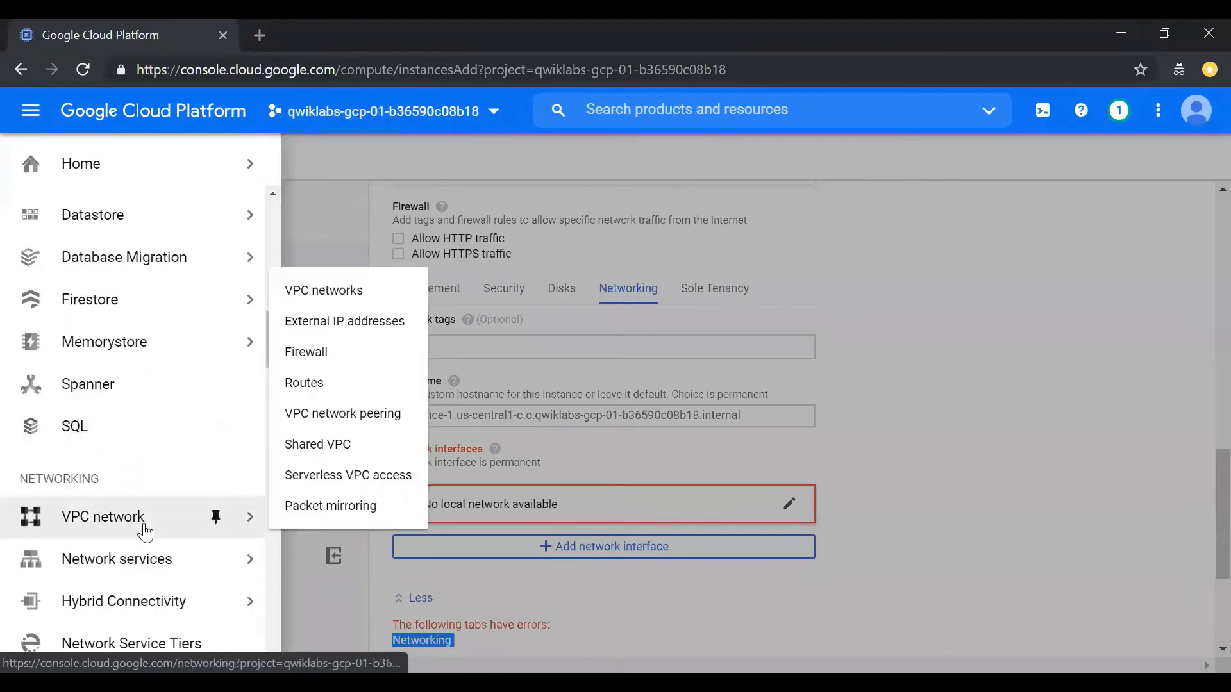
{"action": "left_click", "coordinate": [343, 307]}
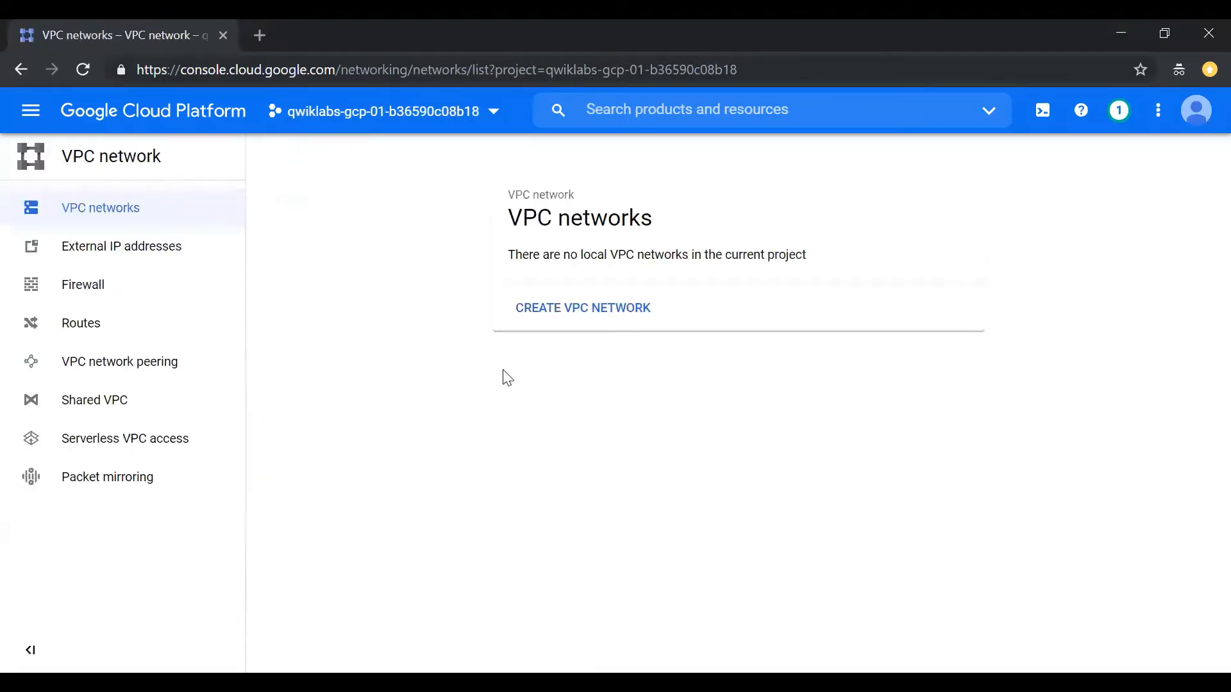
Check the VPC firewall rules, then open the routes list and refresh it
{"action": "left_click", "coordinate": [75, 296]}
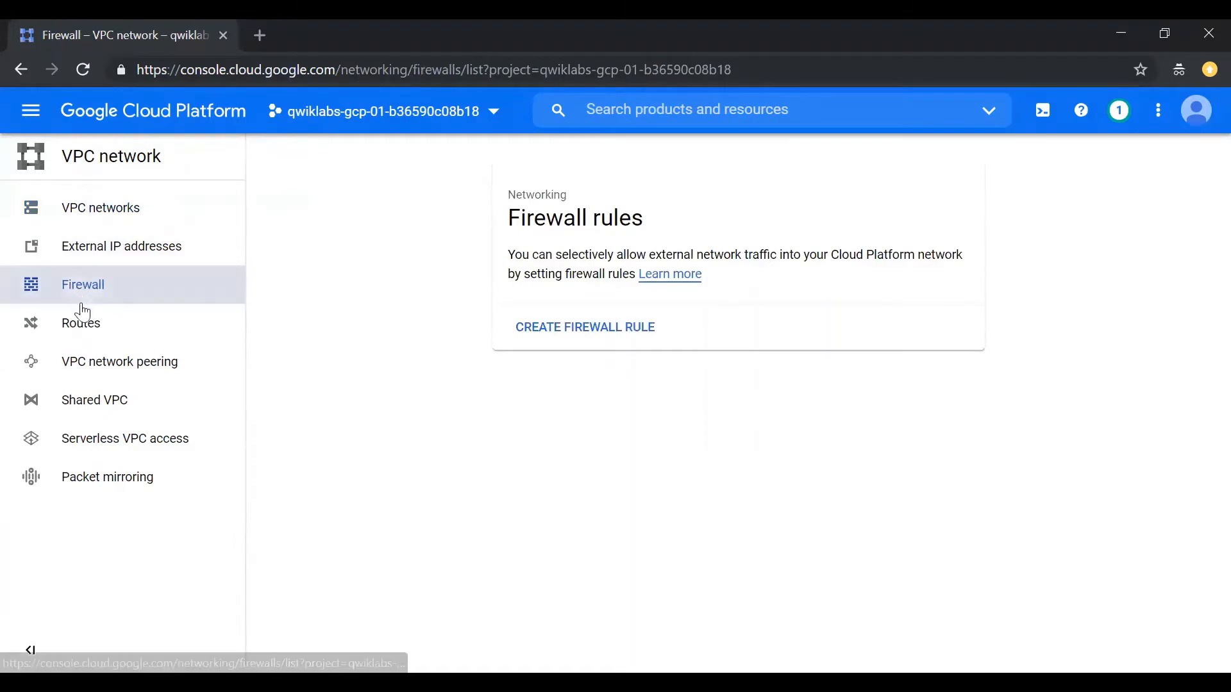
{"action": "left_click", "coordinate": [93, 338]}
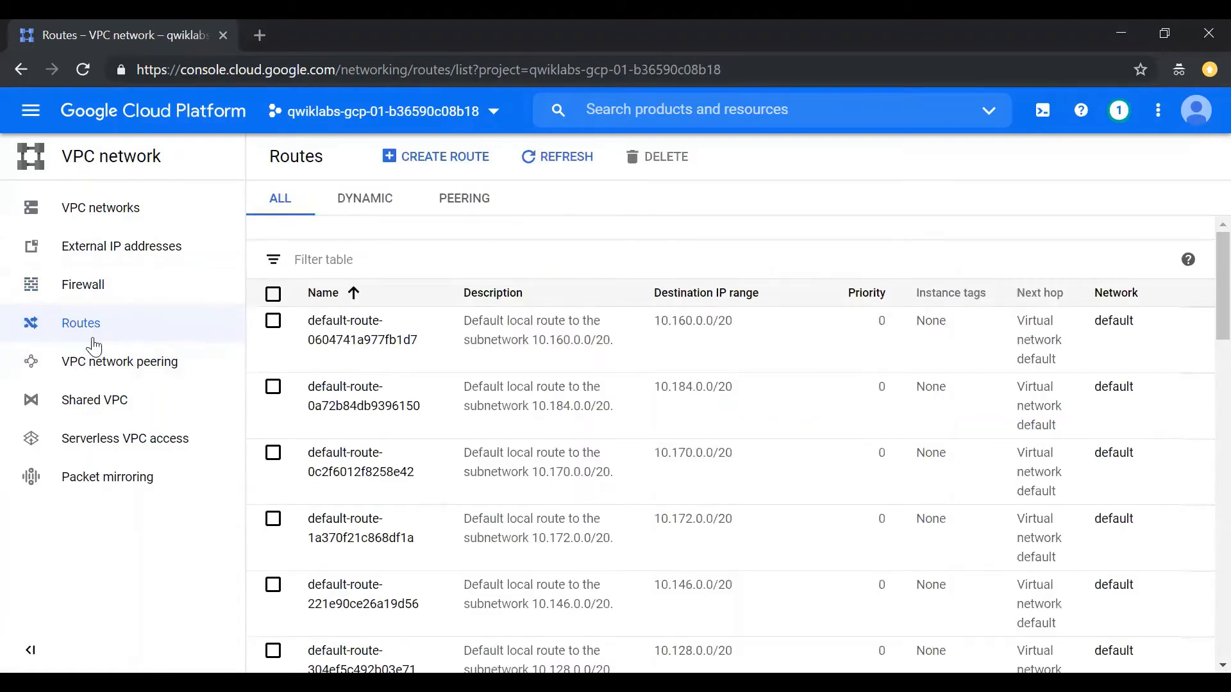
{"action": "left_click", "coordinate": [567, 168]}
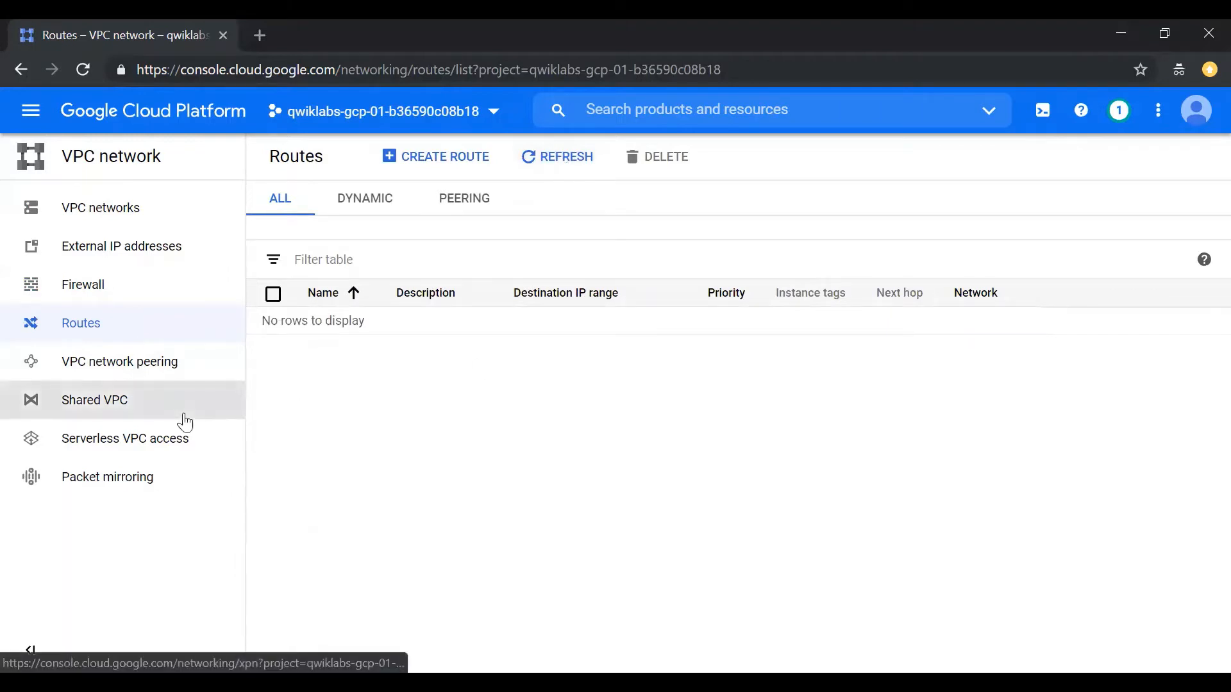
Return to the VPC networks page, start a new VPC network and name it mynetwork
{"action": "left_click", "coordinate": [89, 228]}
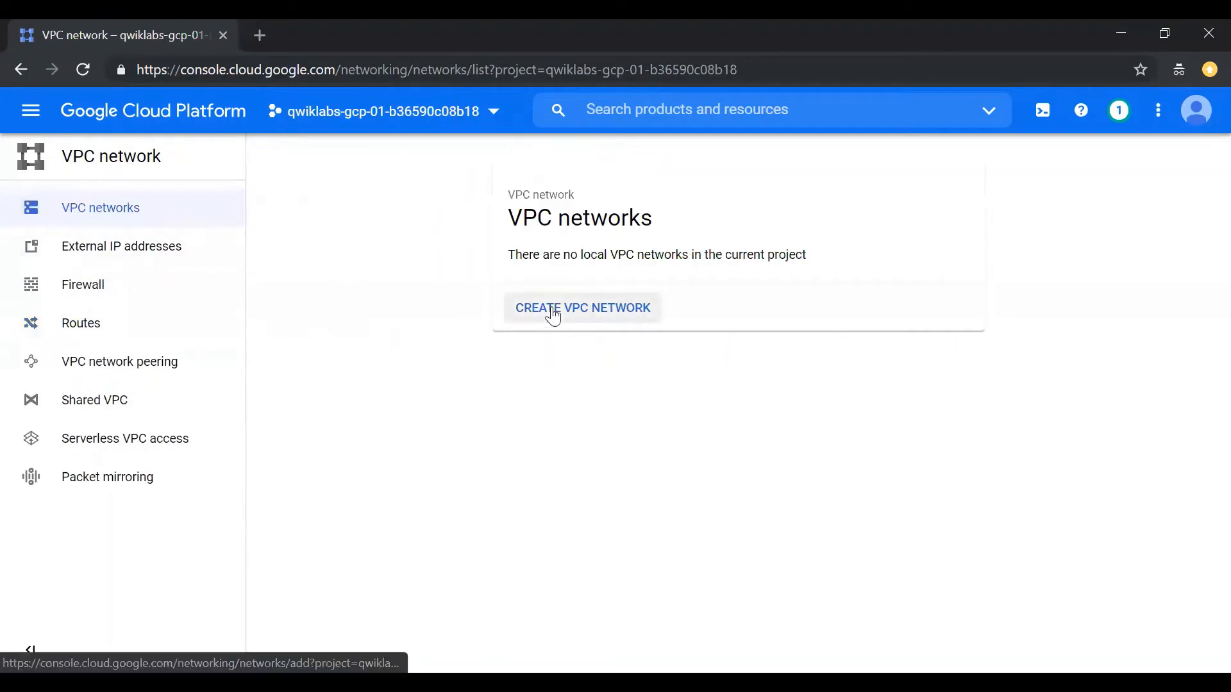
{"action": "left_click", "coordinate": [553, 313]}
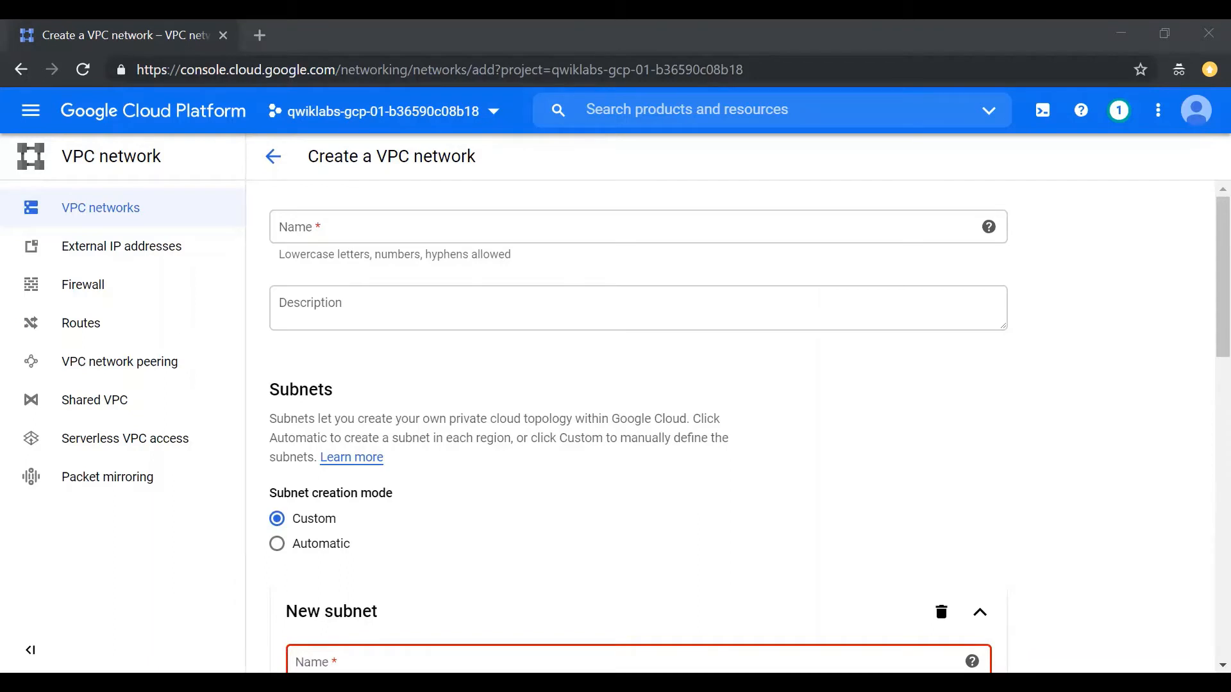
{"action": "left_click", "coordinate": [452, 235]}
{"action": "type", "text": "mynetwork"}
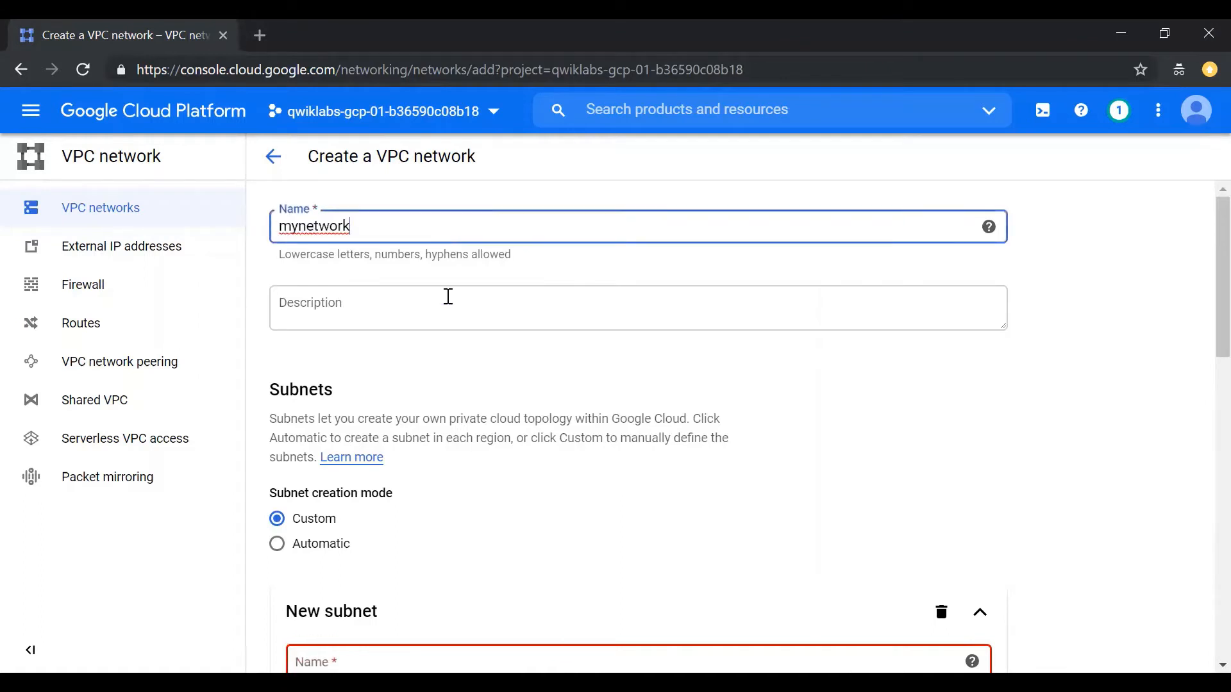
{"action": "left_click", "coordinate": [489, 436]}
Set the subnet creation mode of mynetwork to Automatic
{"action": "scroll", "coordinate": [490, 441], "scroll_direction": "down", "scroll_amount": 1}
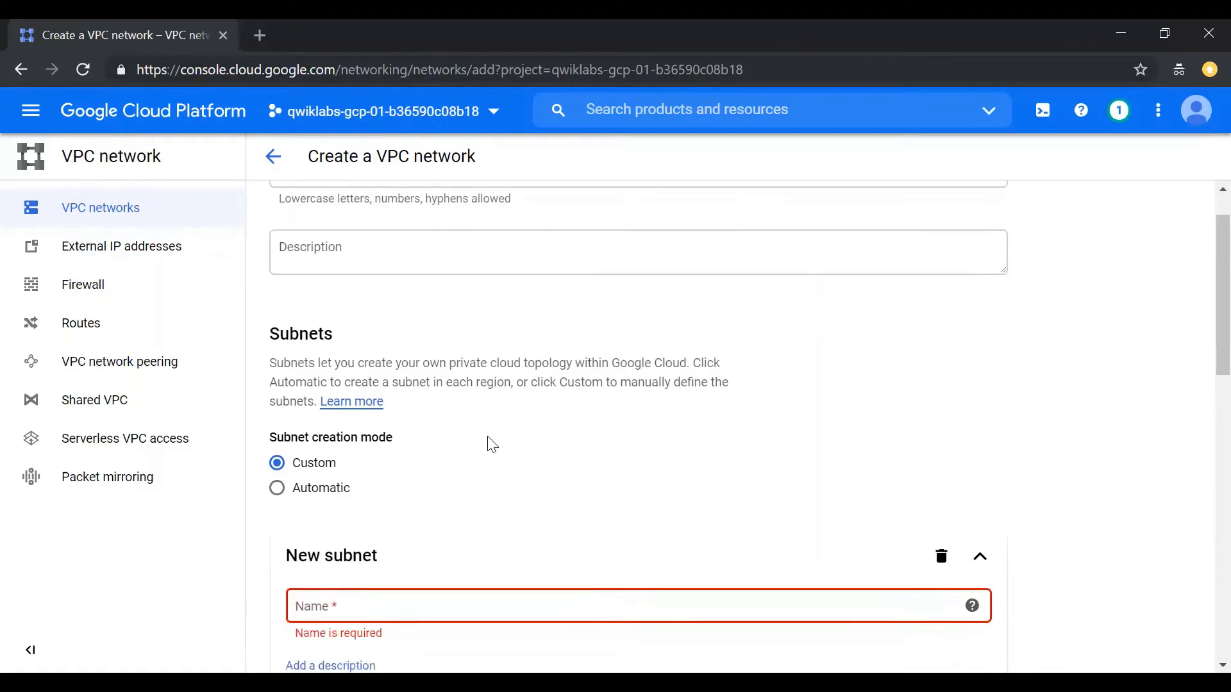
{"action": "scroll", "coordinate": [492, 444], "scroll_direction": "up", "scroll_amount": 1}
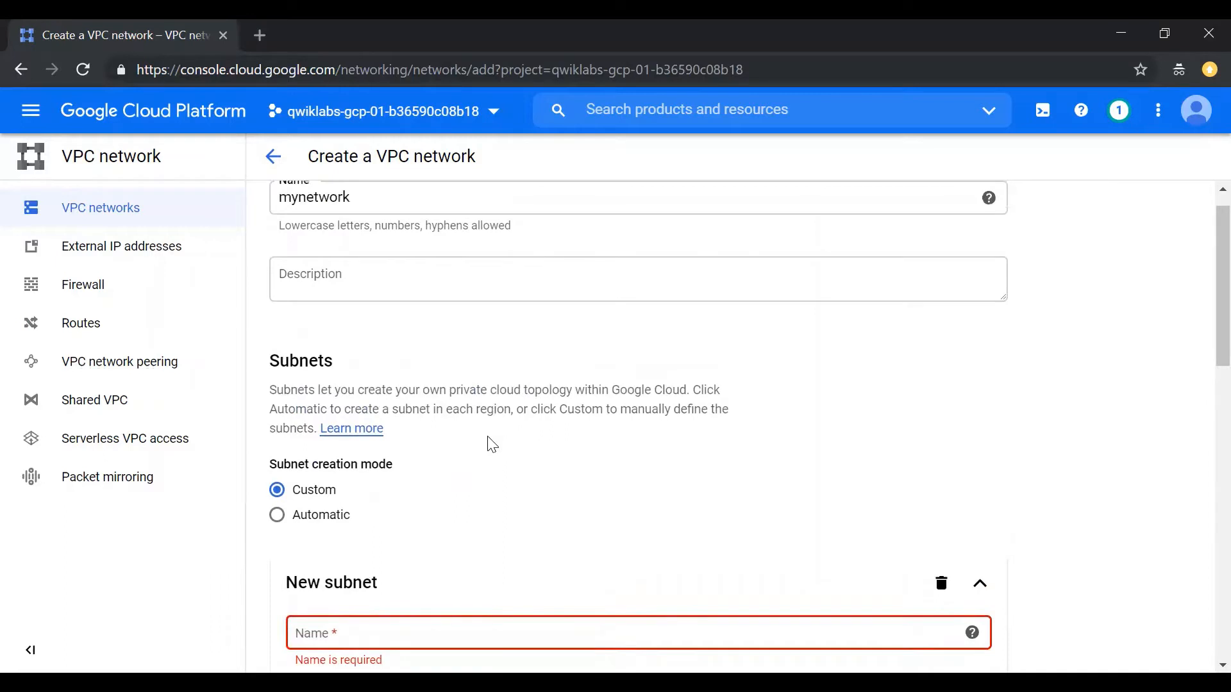
{"action": "double_click", "coordinate": [323, 371]}
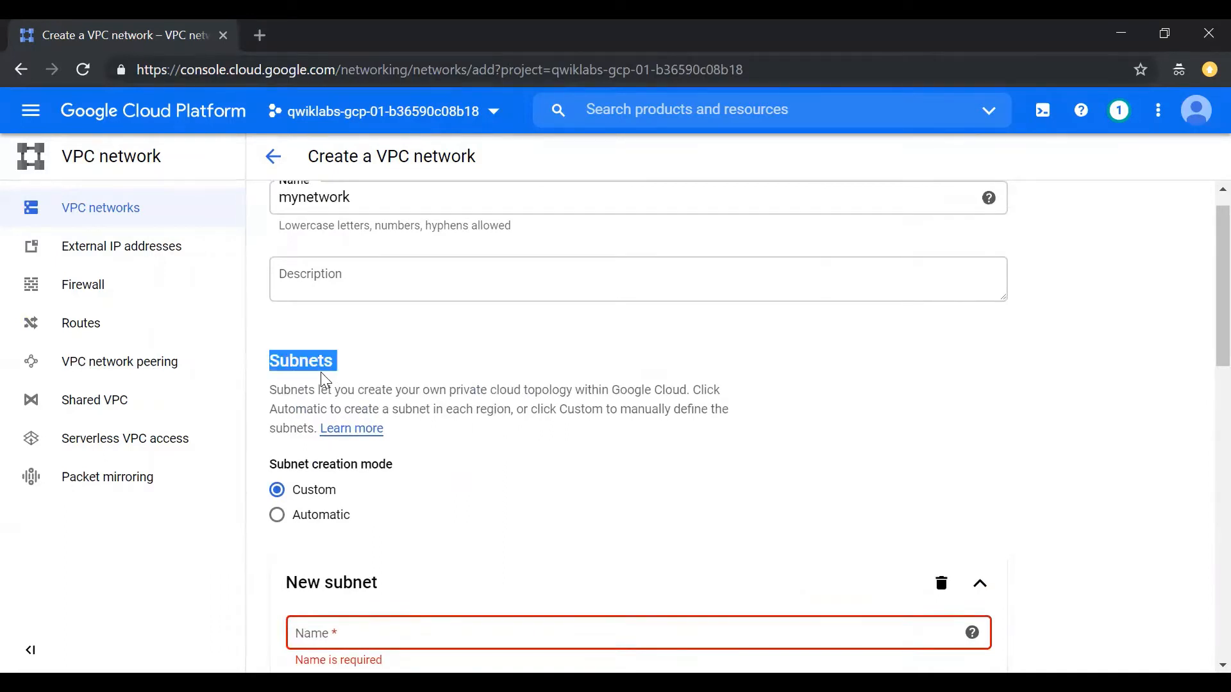
{"action": "scroll", "coordinate": [310, 387], "scroll_direction": "down", "scroll_amount": 3}
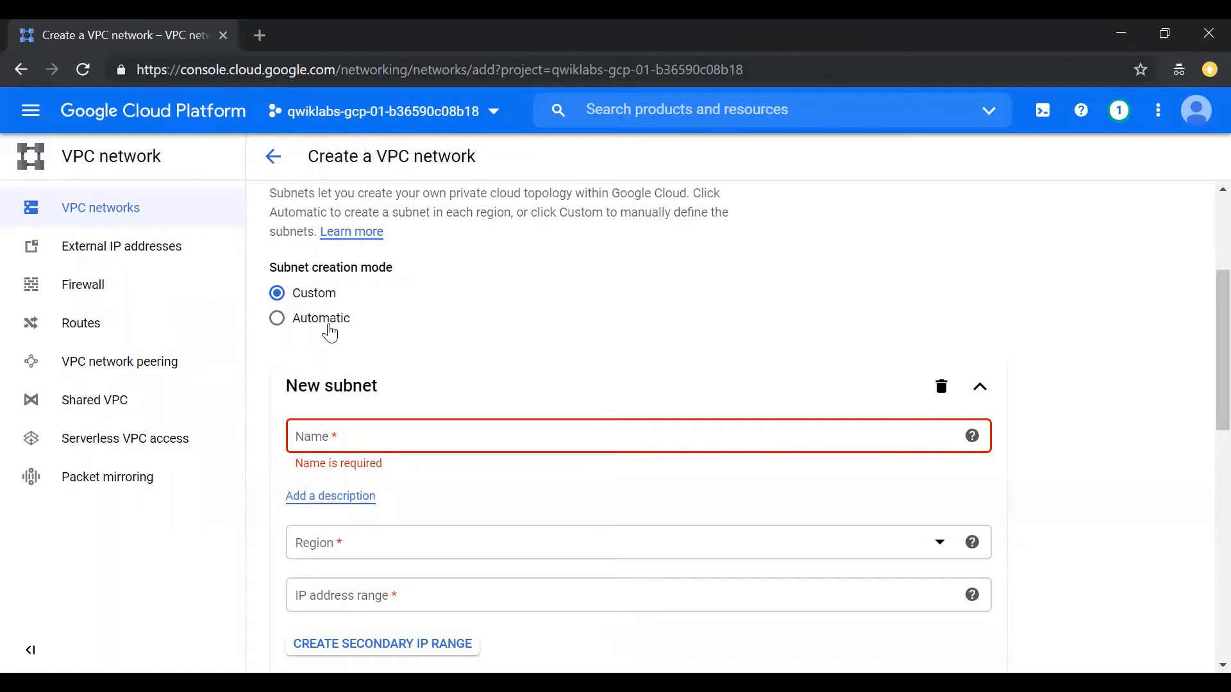
{"action": "left_click", "coordinate": [329, 327]}
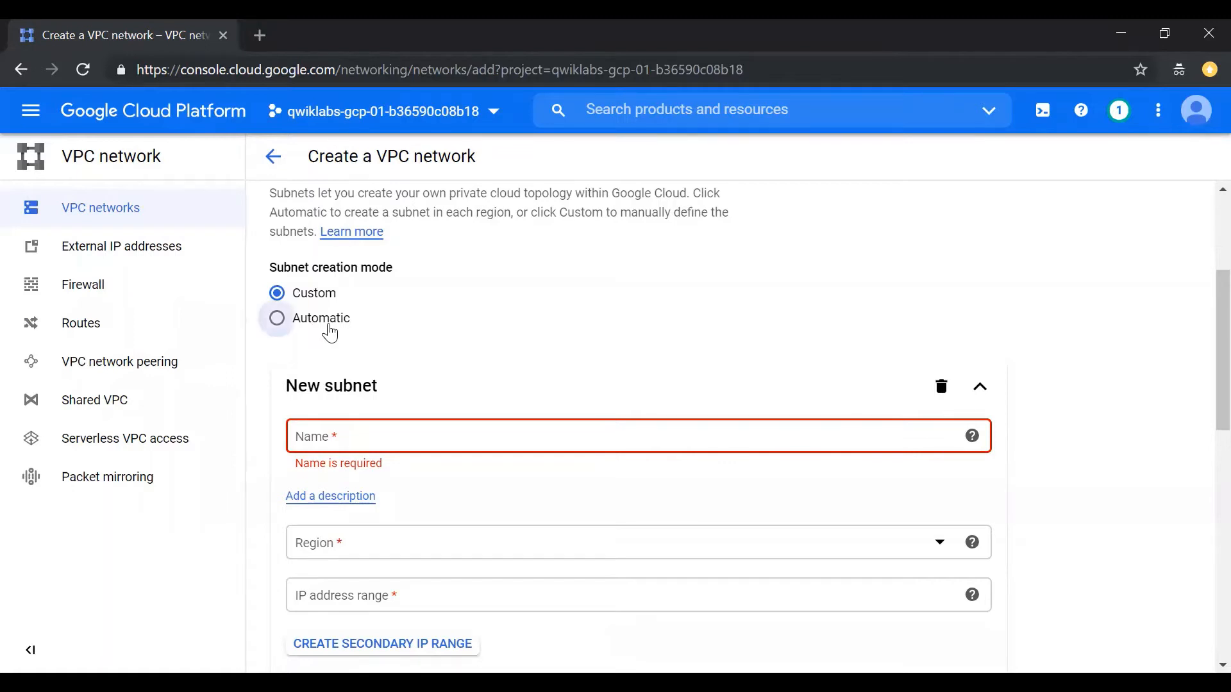
{"action": "left_click", "coordinate": [278, 293]}
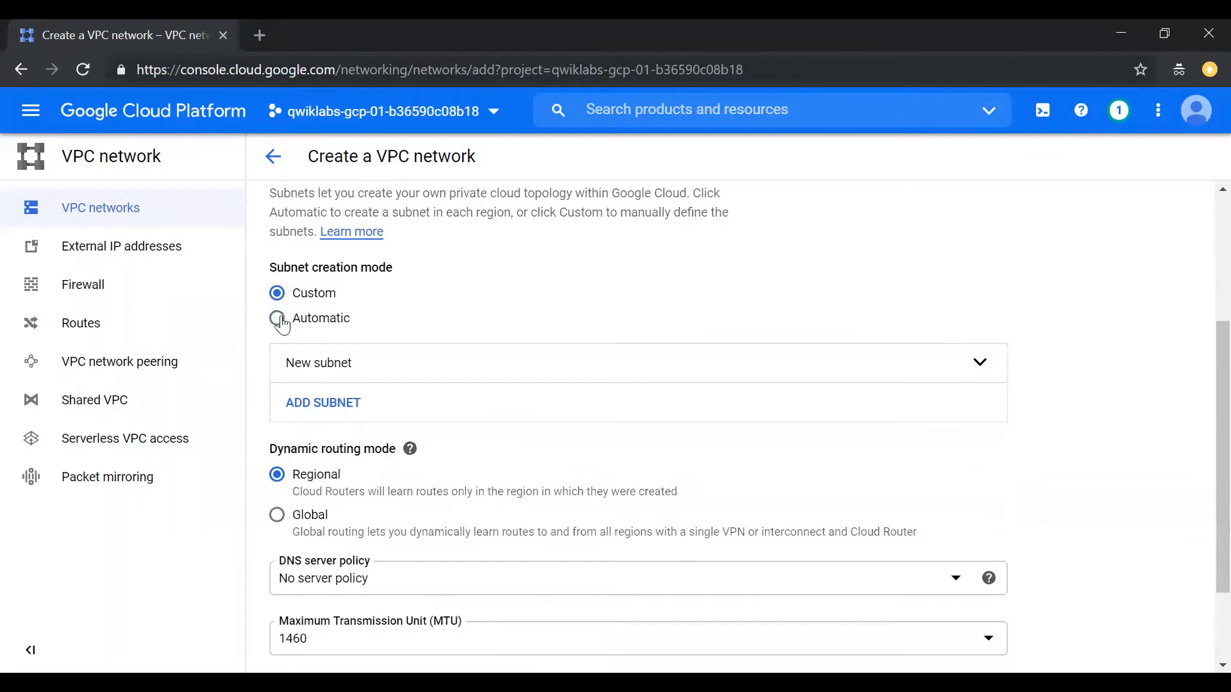
{"action": "left_click", "coordinate": [283, 327]}
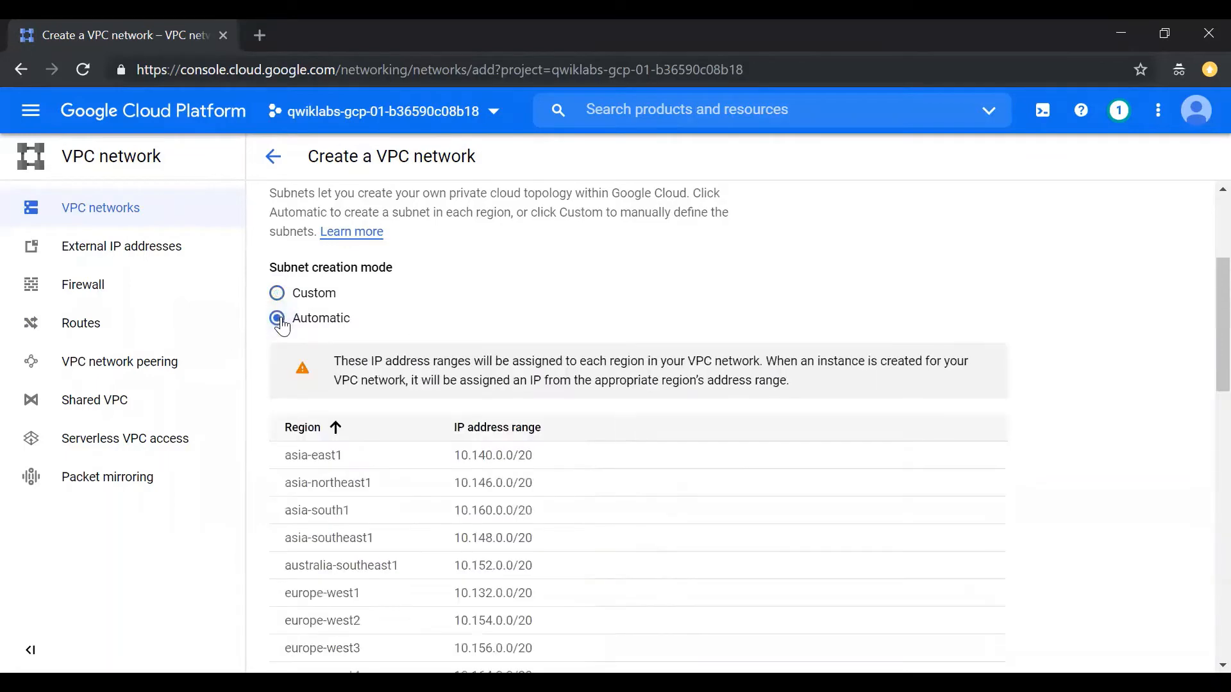
Apply the allow-icmp, allow-internal, allow-rdp and allow-ssh firewall rules to mynetwork and create the network with regional dynamic routing
{"action": "scroll", "coordinate": [417, 471], "scroll_direction": "down", "scroll_amount": 6}
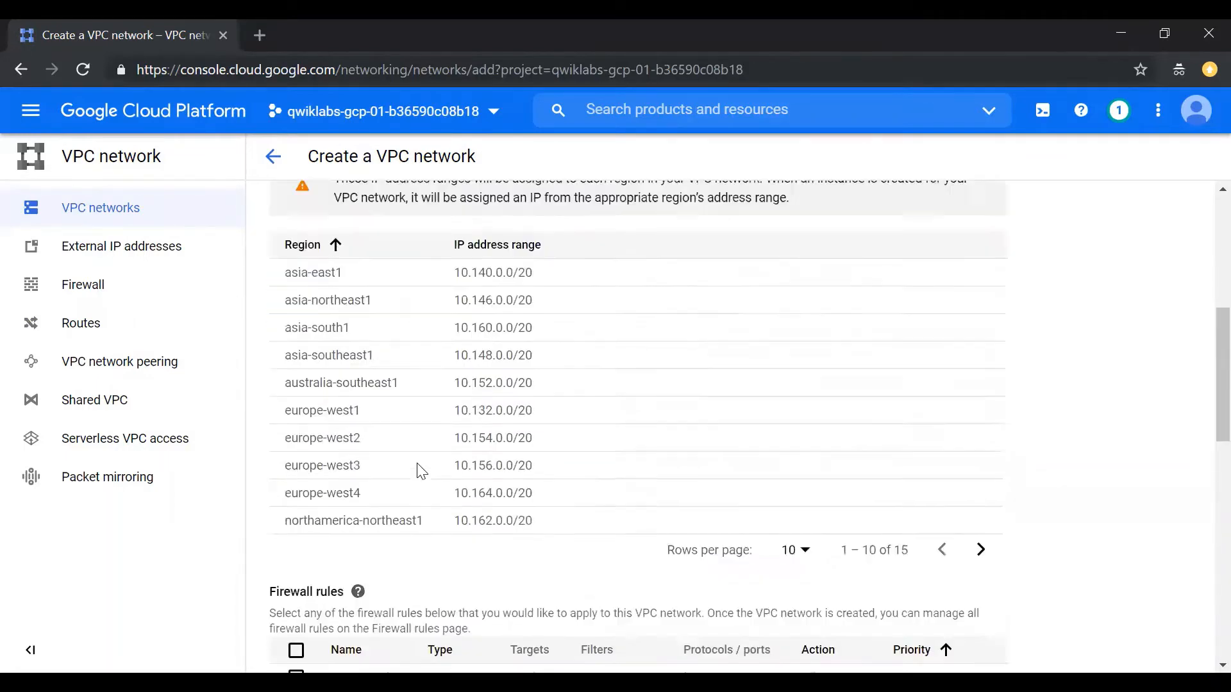
{"action": "scroll", "coordinate": [419, 472], "scroll_direction": "down", "scroll_amount": 3}
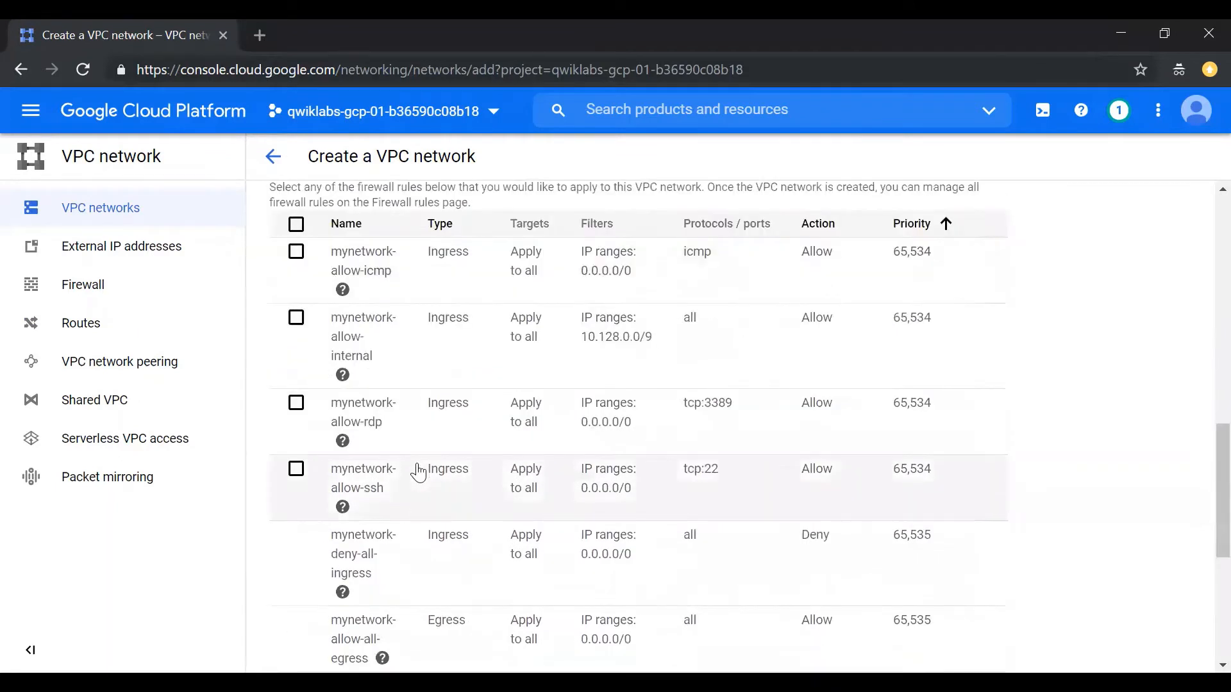
{"action": "scroll", "coordinate": [418, 473], "scroll_direction": "up", "scroll_amount": 1}
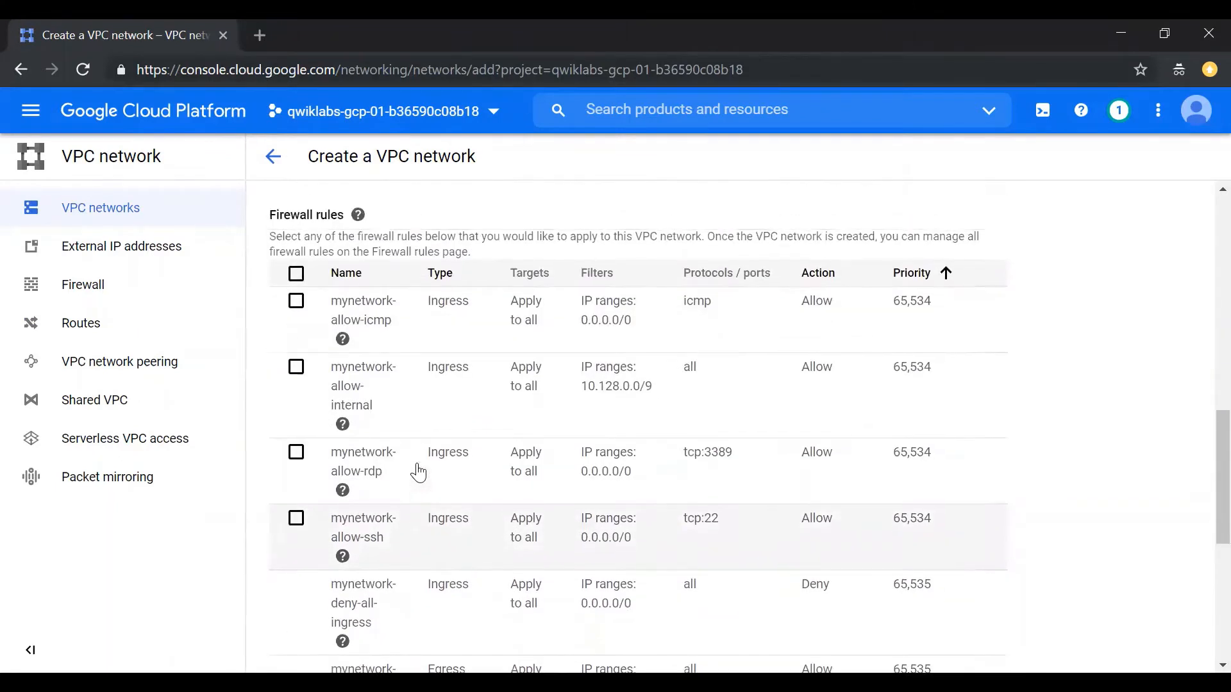
{"action": "left_click", "coordinate": [296, 274]}
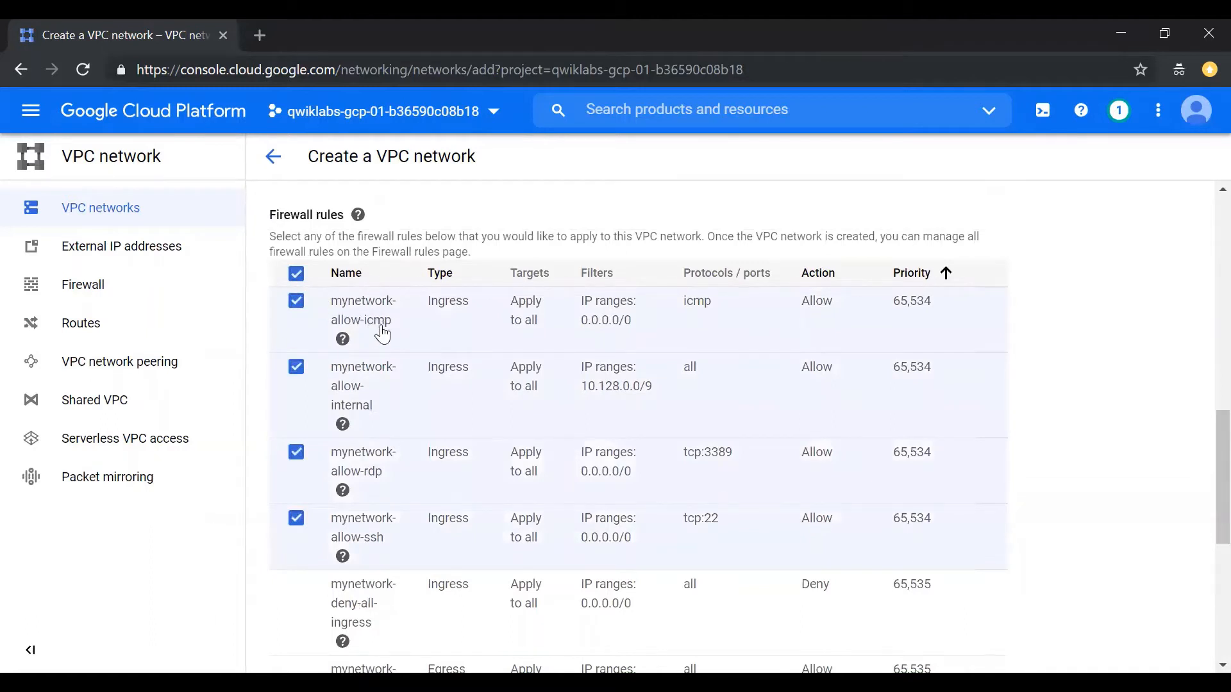
{"action": "left_click", "coordinate": [343, 425]}
{"action": "scroll", "coordinate": [1143, 455], "scroll_direction": "down", "scroll_amount": 5}
{"action": "scroll", "coordinate": [1142, 456], "scroll_direction": "down", "scroll_amount": 1}
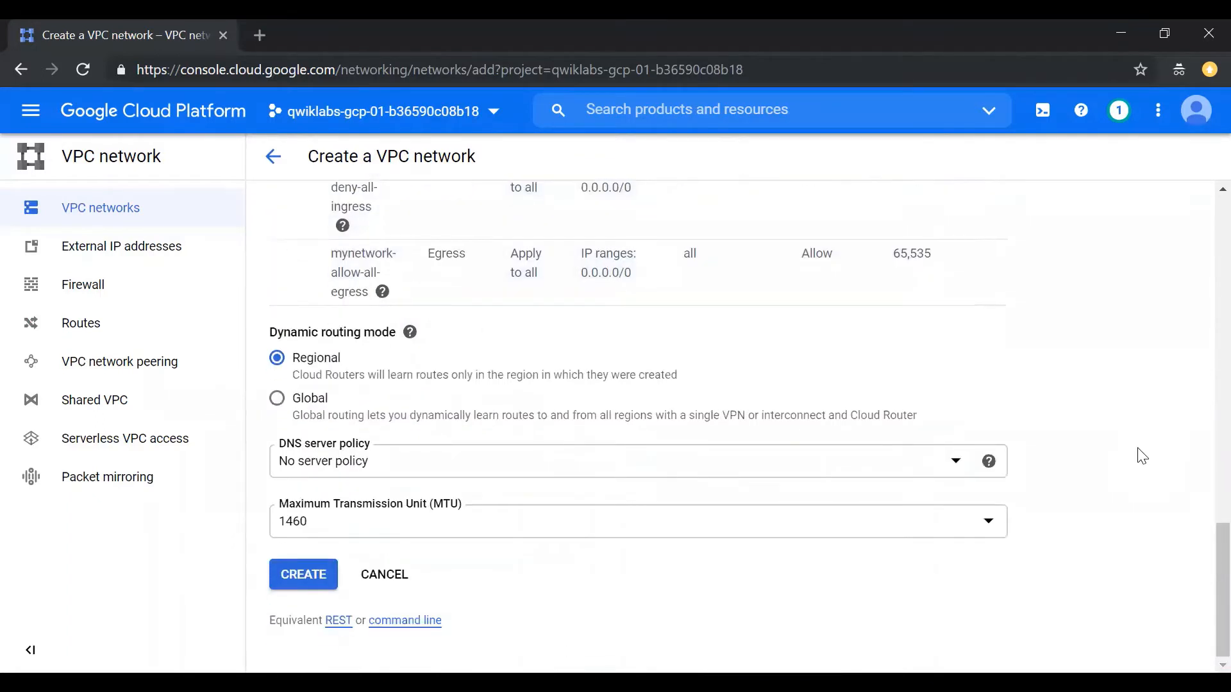
{"action": "left_click", "coordinate": [299, 585]}
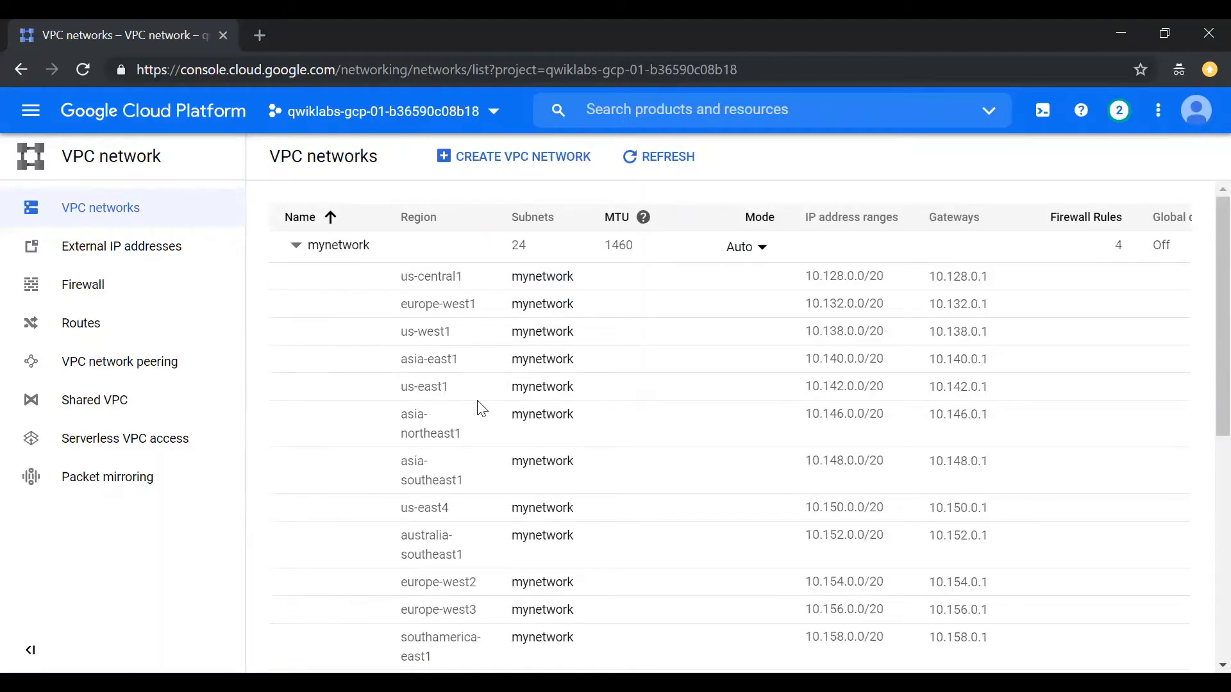
Review the regional subnets of mynetwork and open its firewall rules
{"action": "scroll", "coordinate": [482, 408], "scroll_direction": "down", "scroll_amount": 1}
{"action": "scroll", "coordinate": [482, 408], "scroll_direction": "down", "scroll_amount": 15}
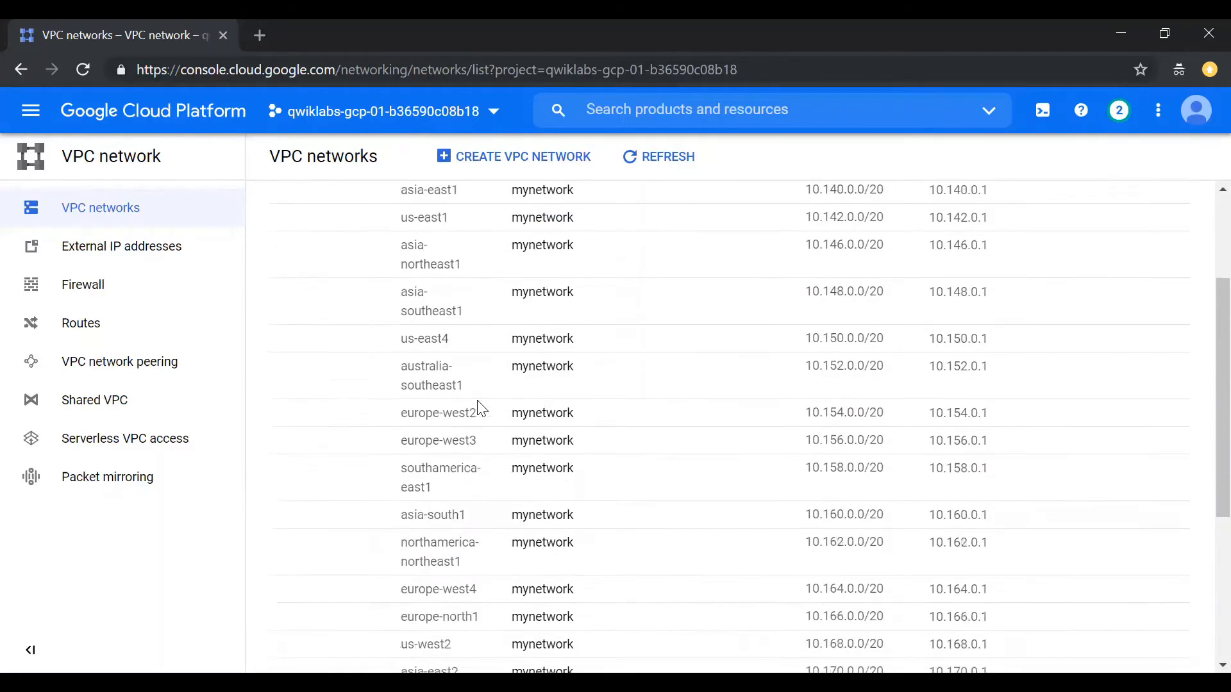
{"action": "scroll", "coordinate": [482, 409], "scroll_direction": "up", "scroll_amount": 17}
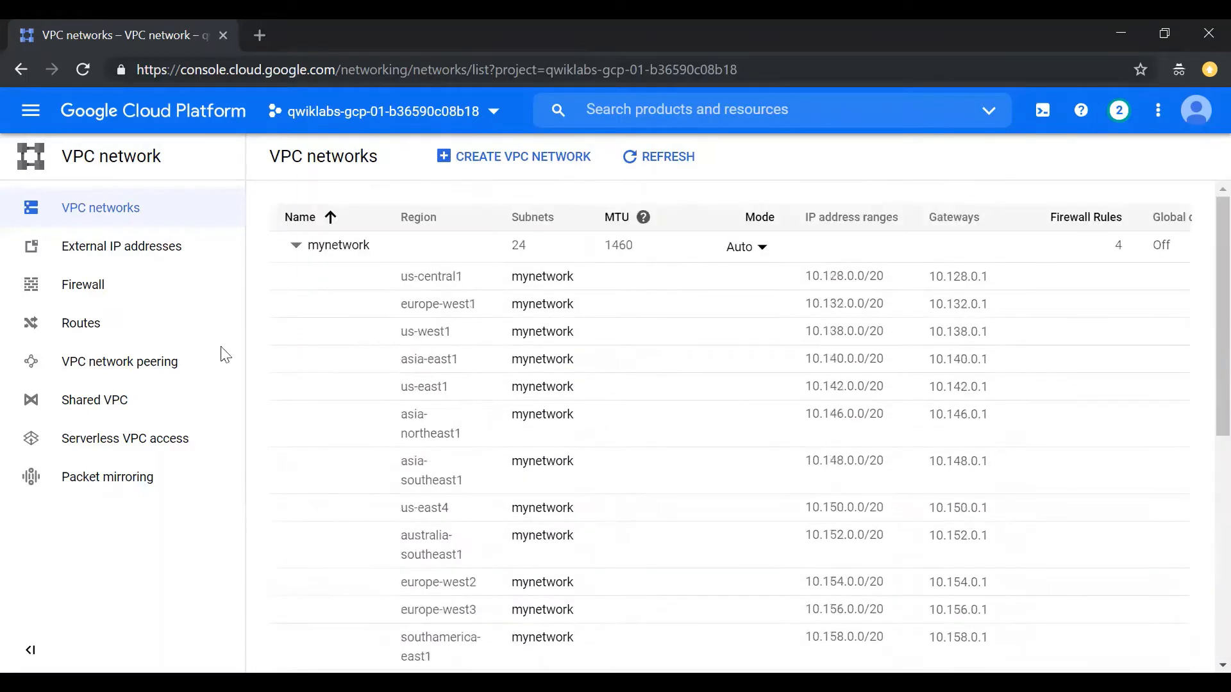
{"action": "left_click", "coordinate": [51, 286]}
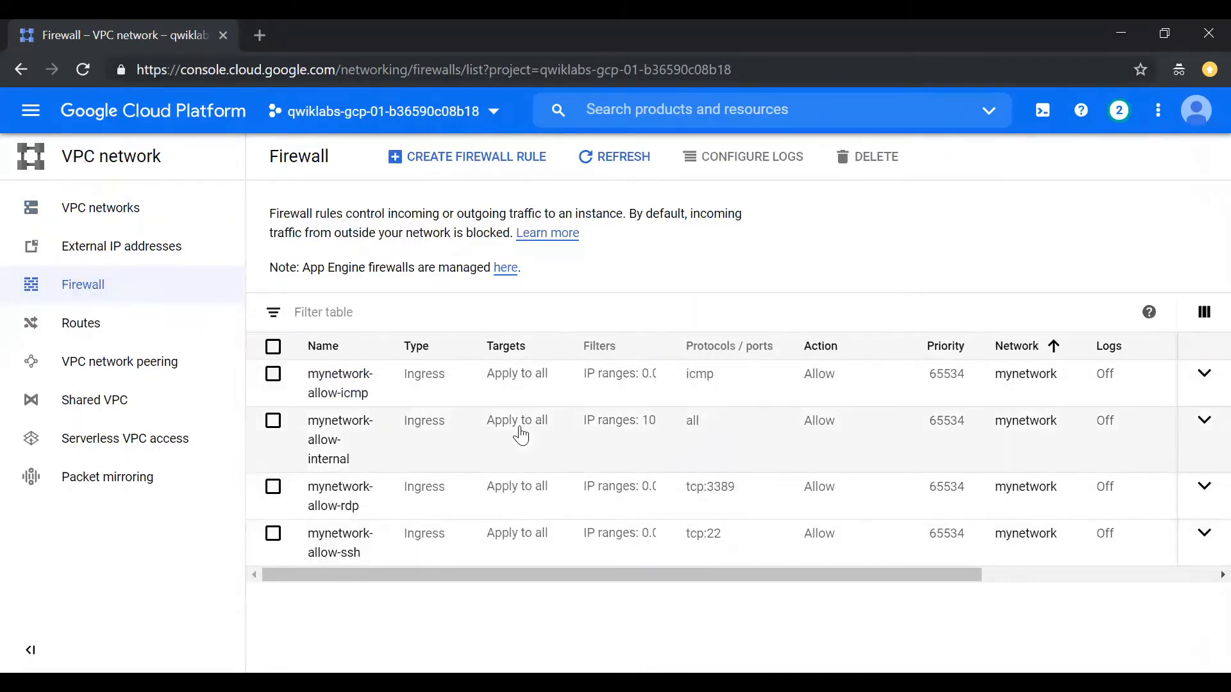
Go to the VM instances page of Compute Engine
{"action": "left_click", "coordinate": [31, 114]}
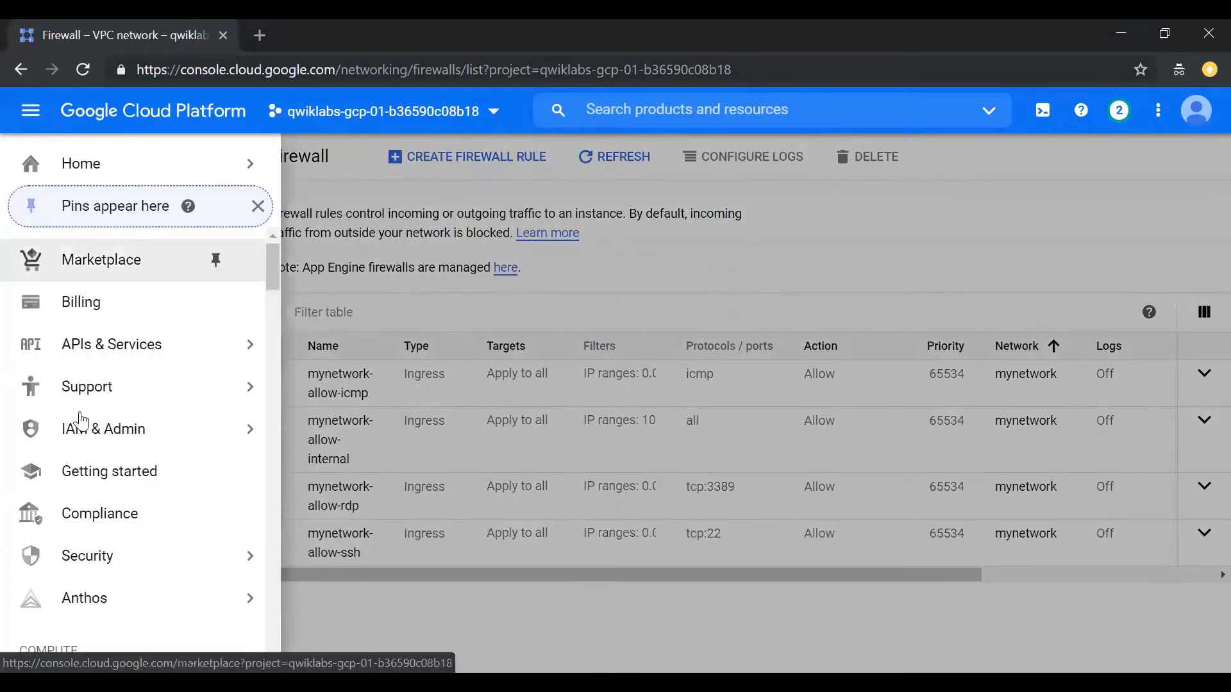
{"action": "scroll", "coordinate": [80, 421], "scroll_direction": "down", "scroll_amount": 5}
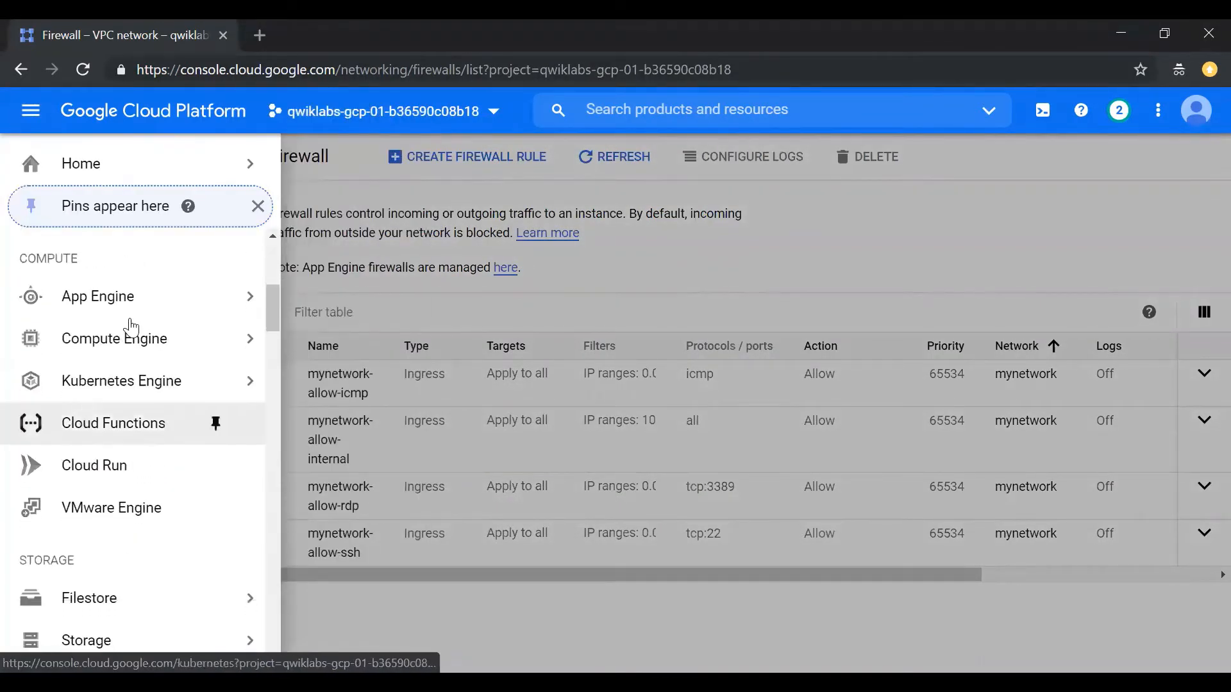
{"action": "mouse_move", "coordinate": [131, 328]}
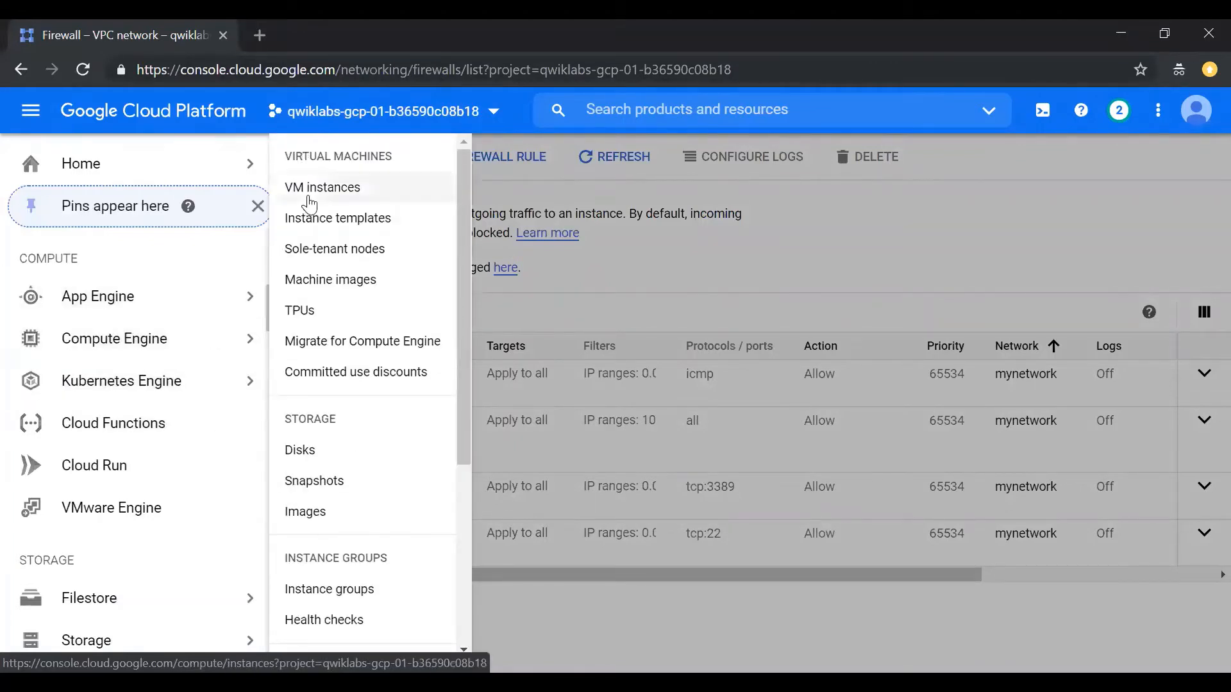
{"action": "left_click", "coordinate": [310, 202]}
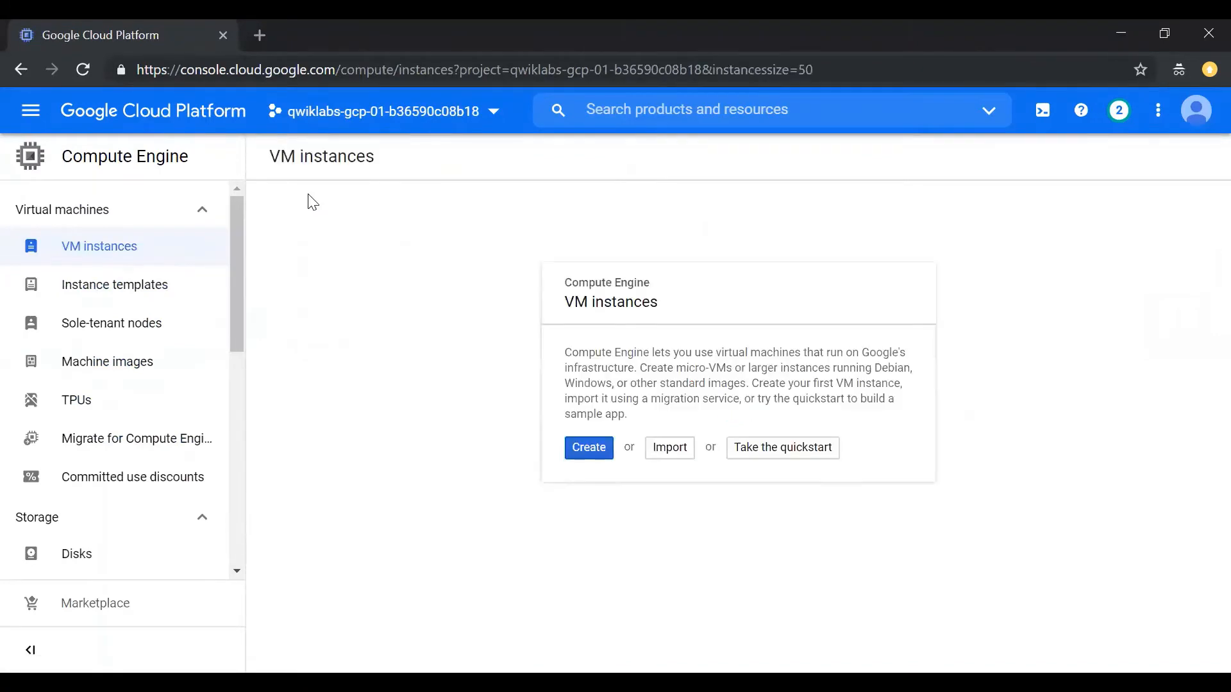
Start creating a new VM instance and name it us
{"action": "left_click", "coordinate": [587, 448]}
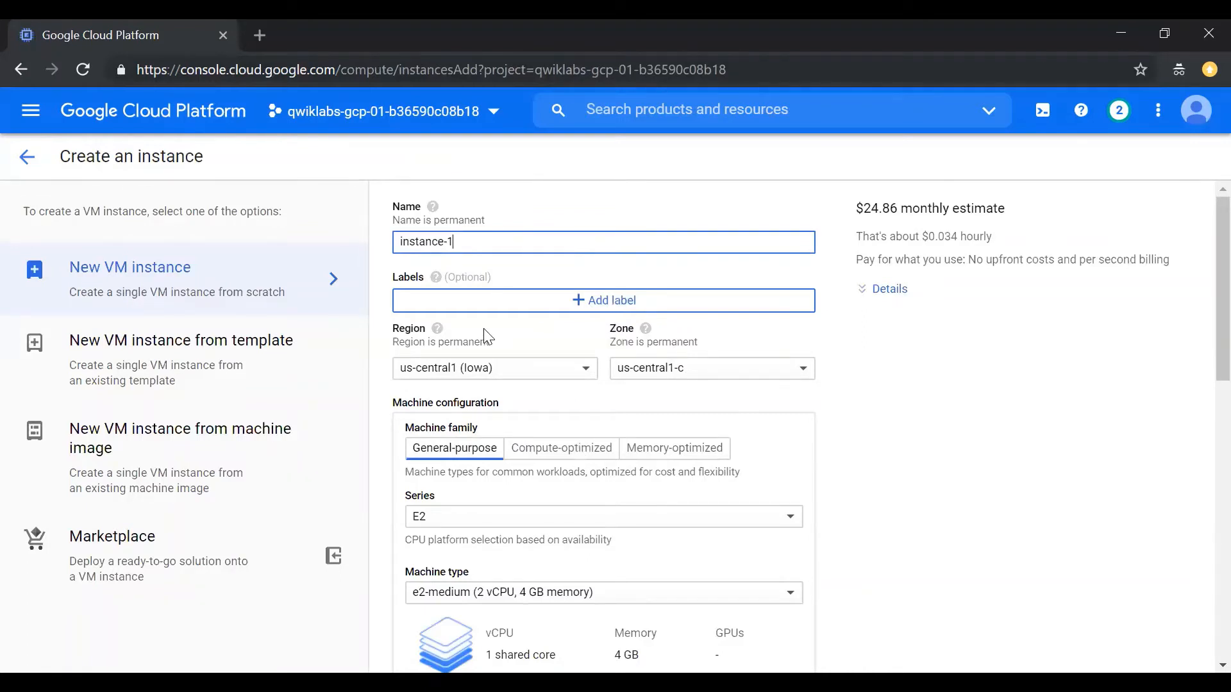
{"action": "triple_click", "coordinate": [485, 246]}
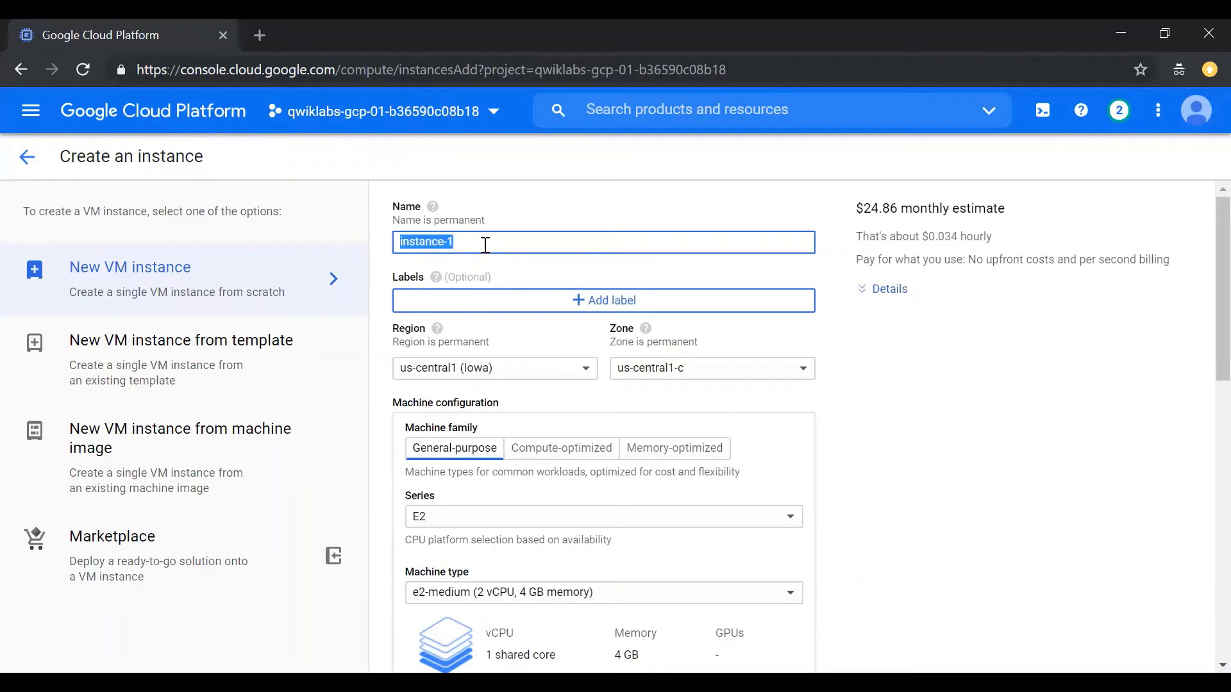
{"action": "type", "text": "us"}
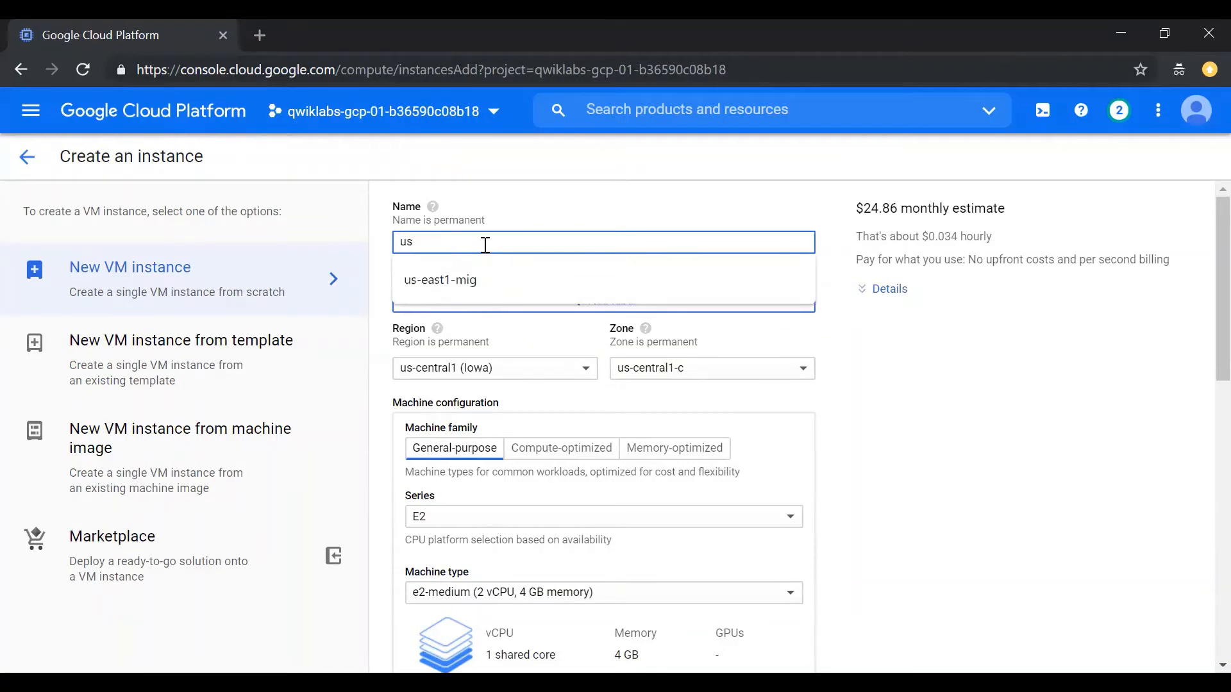
{"action": "left_click", "coordinate": [532, 220]}
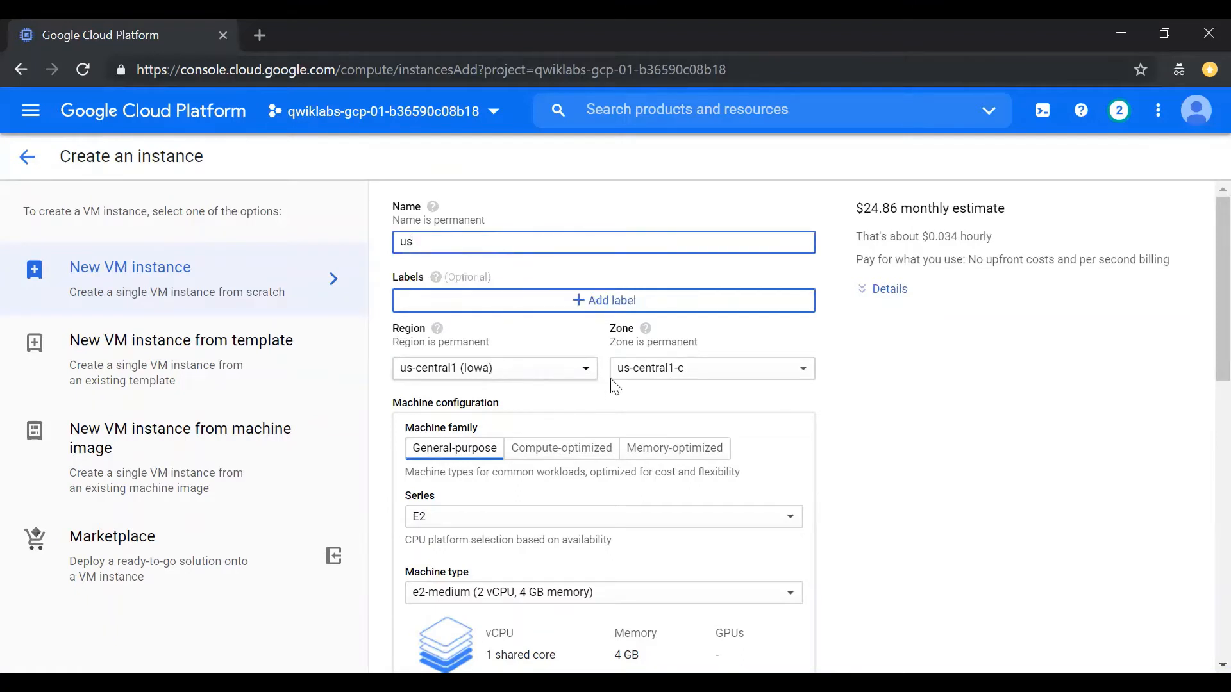
Set the machine type of the us instance to e2-micro (2 vCPU, 1 GB memory)
{"action": "scroll", "coordinate": [562, 399], "scroll_direction": "down", "scroll_amount": 1}
{"action": "scroll", "coordinate": [564, 401], "scroll_direction": "down", "scroll_amount": 1}
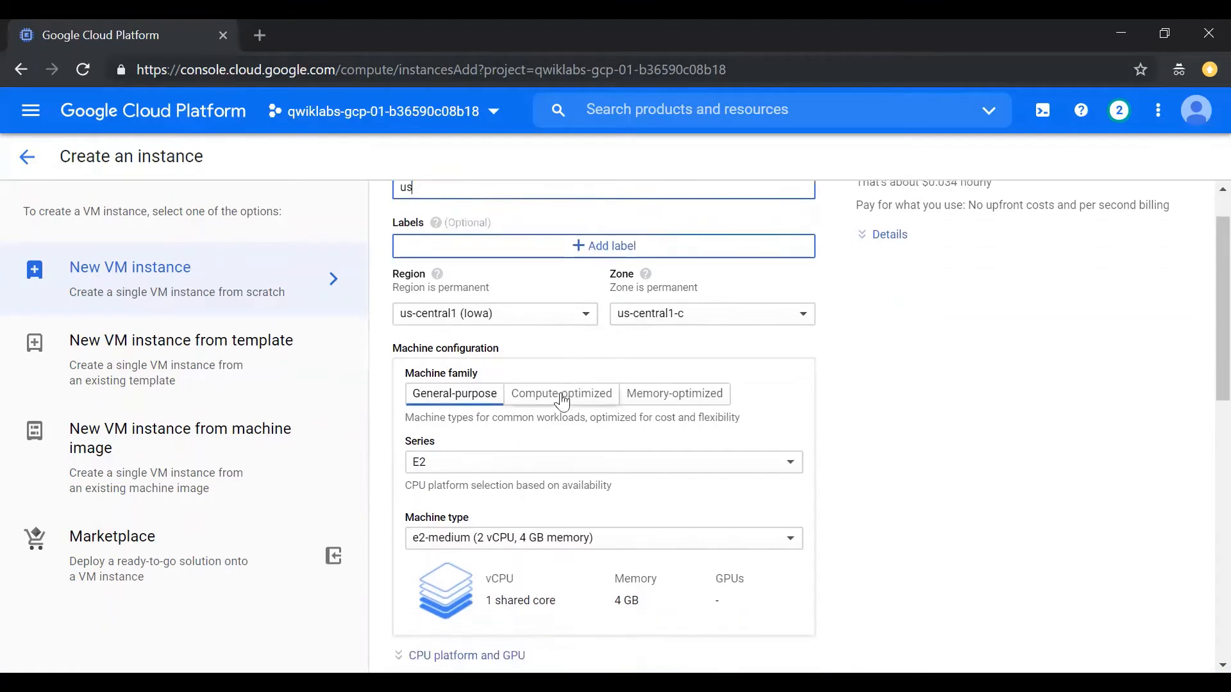
{"action": "left_click", "coordinate": [554, 536]}
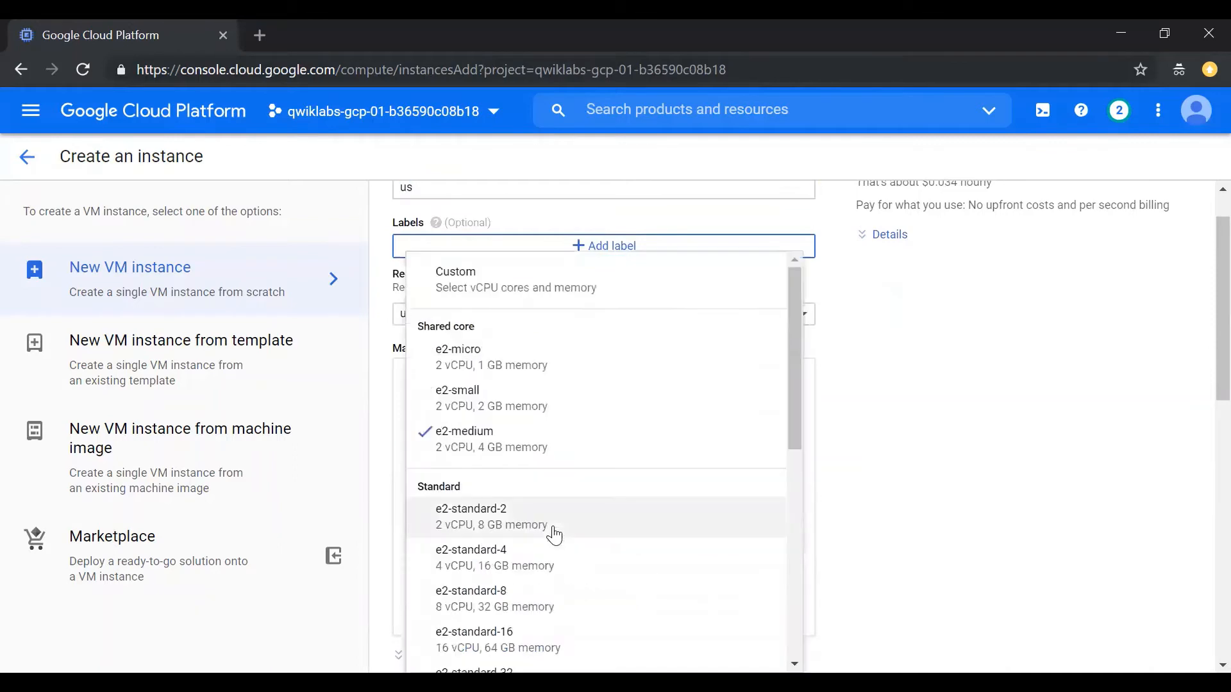
{"action": "left_click", "coordinate": [491, 374]}
{"action": "scroll", "coordinate": [710, 542], "scroll_direction": "up", "scroll_amount": 1}
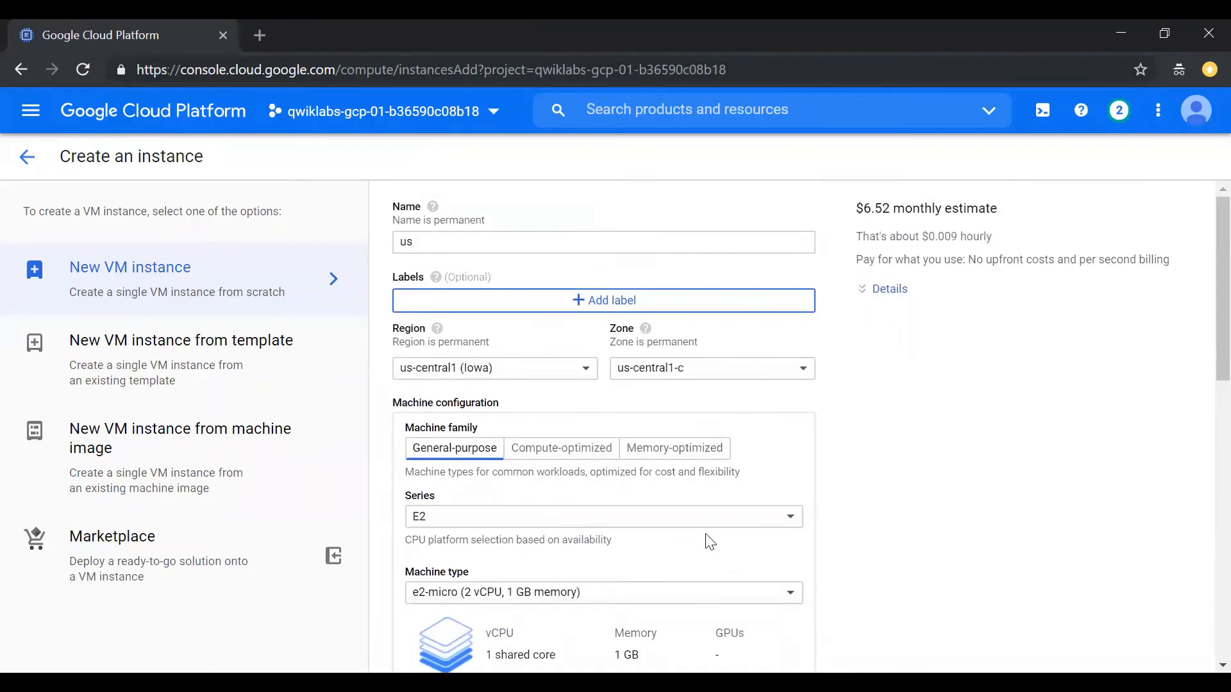
Check the remaining settings, create the us instance and close the tutorial
{"action": "scroll", "coordinate": [709, 541], "scroll_direction": "down", "scroll_amount": 10}
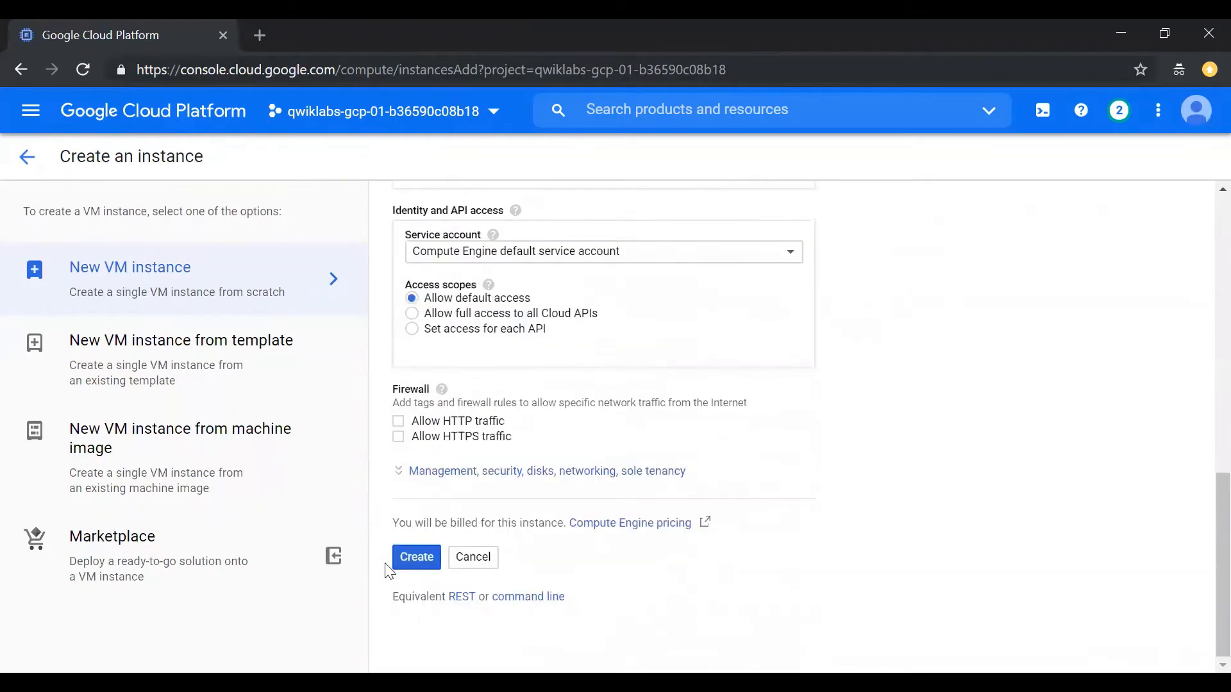
{"action": "scroll", "coordinate": [761, 333], "scroll_direction": "up", "scroll_amount": 10}
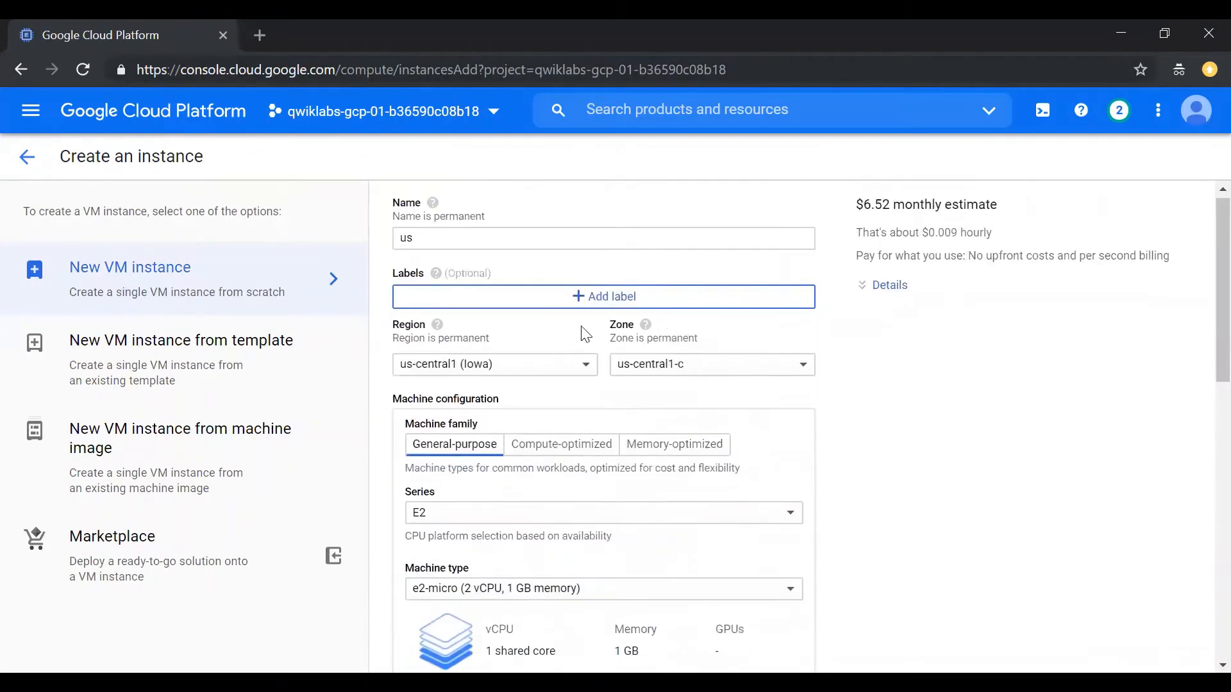
{"action": "scroll", "coordinate": [760, 403], "scroll_direction": "down", "scroll_amount": 10}
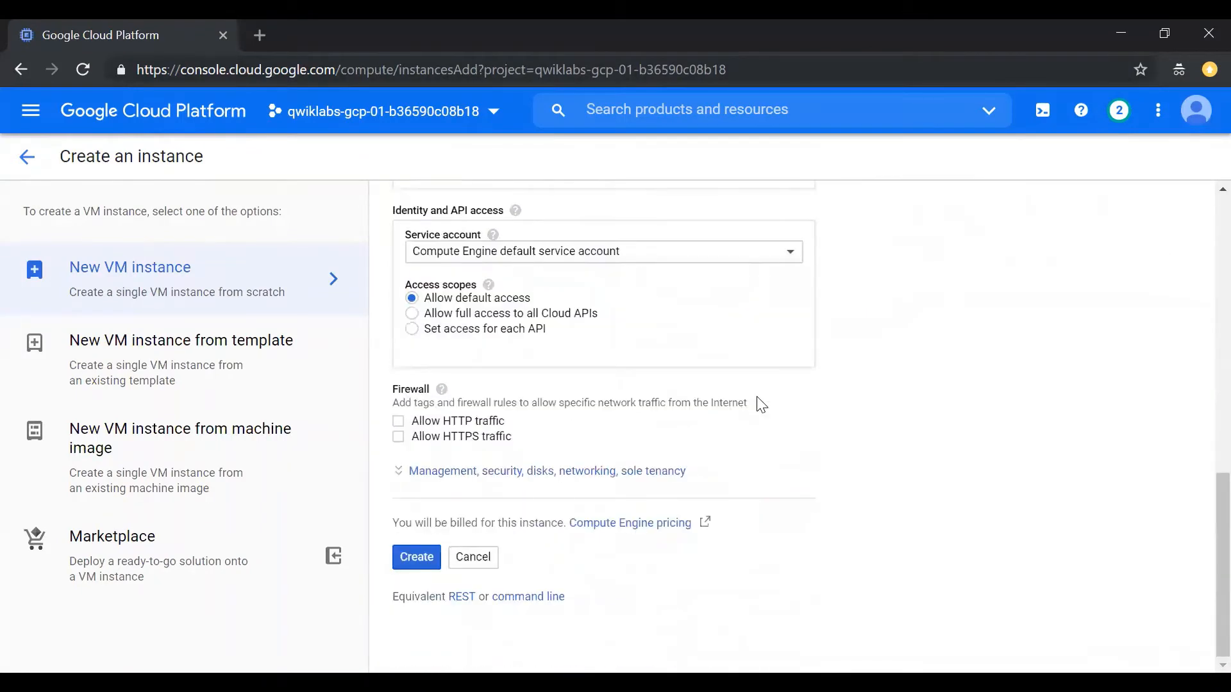
{"action": "left_click", "coordinate": [407, 564]}
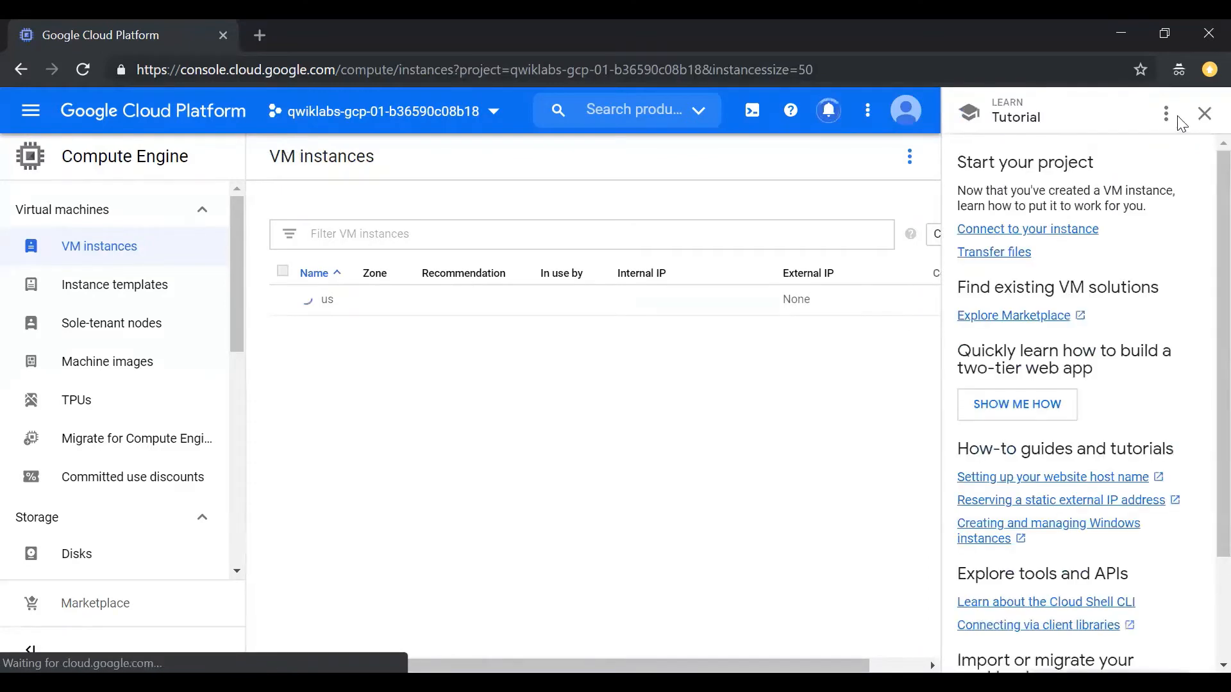
{"action": "left_click", "coordinate": [1205, 116]}
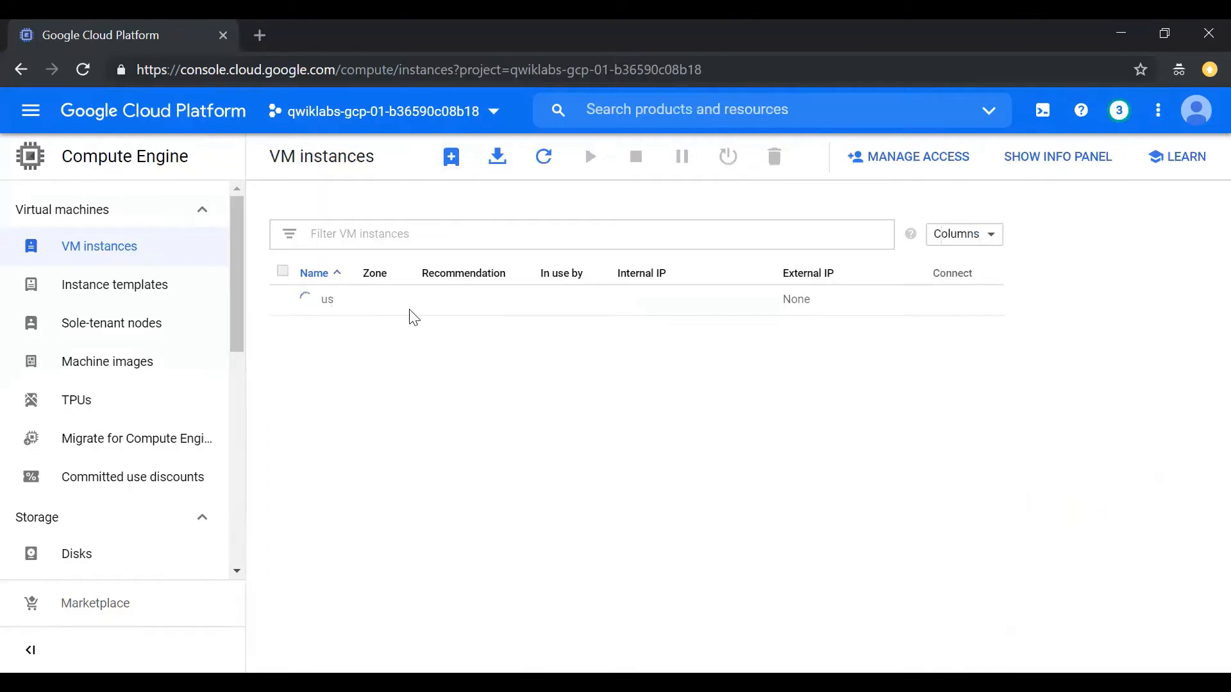
Start creating a second VM instance and name it europe
{"action": "left_click", "coordinate": [449, 173]}
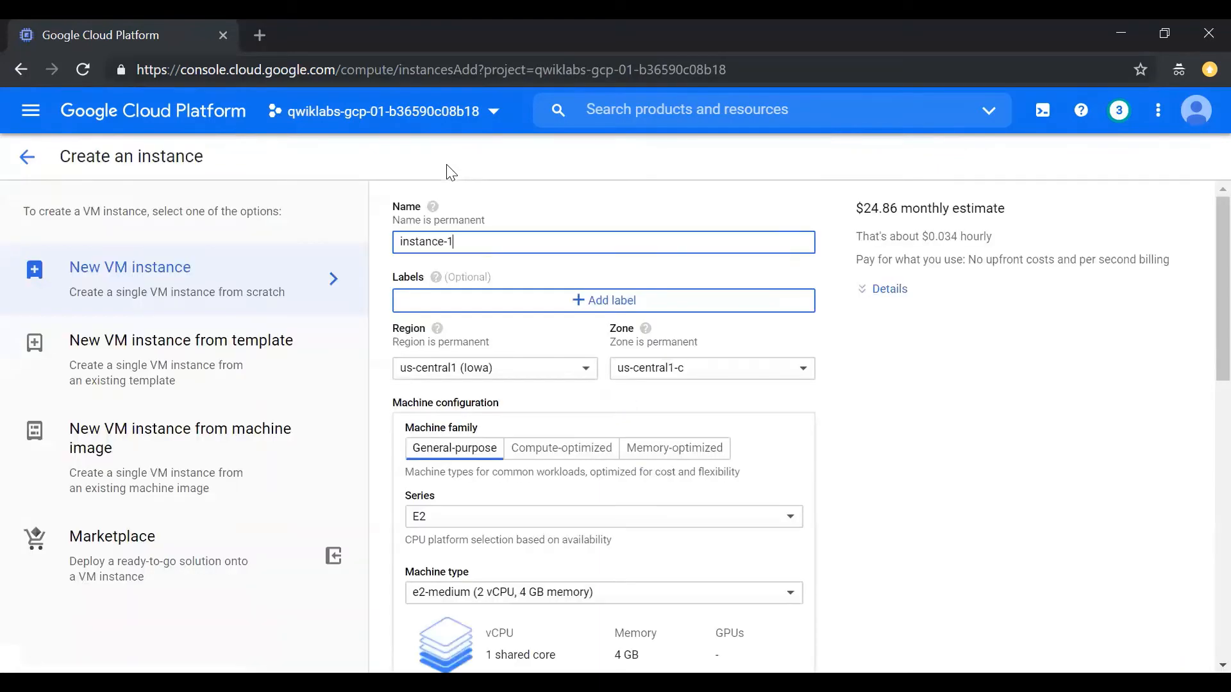
{"action": "triple_click", "coordinate": [486, 245]}
{"action": "type", "text": "eu"}
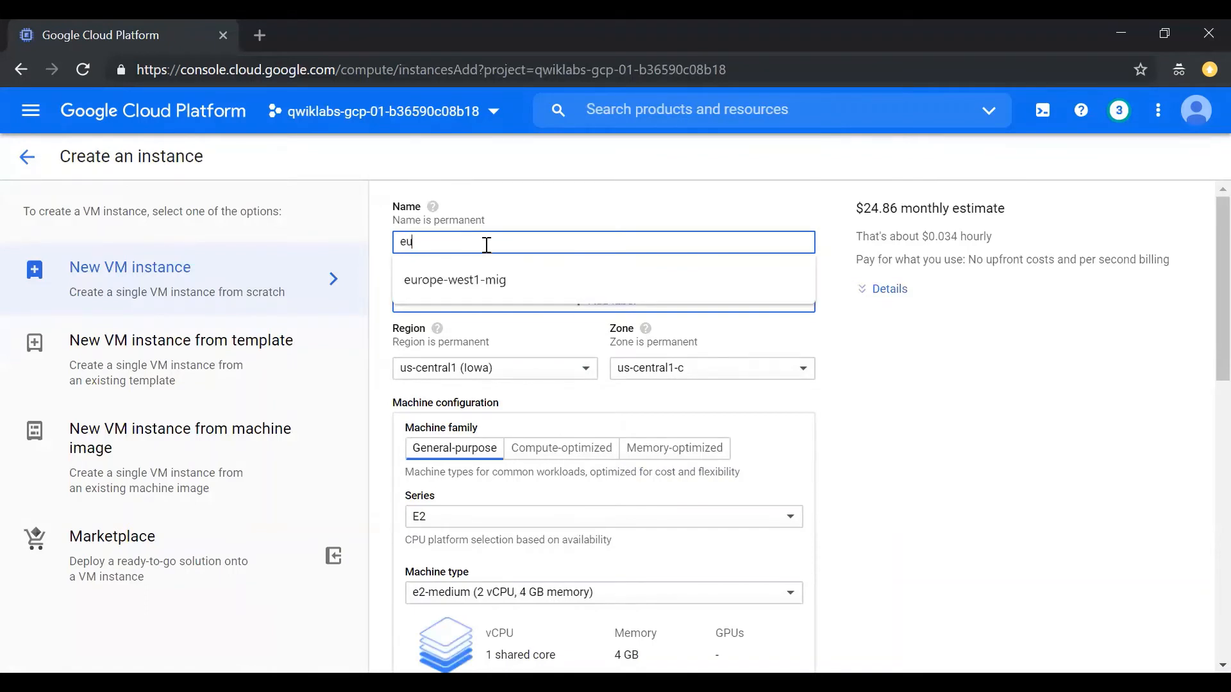
{"action": "type", "text": "e"}
{"action": "key", "text": "BackSpace"}
{"action": "left_click", "coordinate": [590, 191]}
{"action": "scroll", "coordinate": [472, 267], "scroll_direction": "down", "scroll_amount": 1}
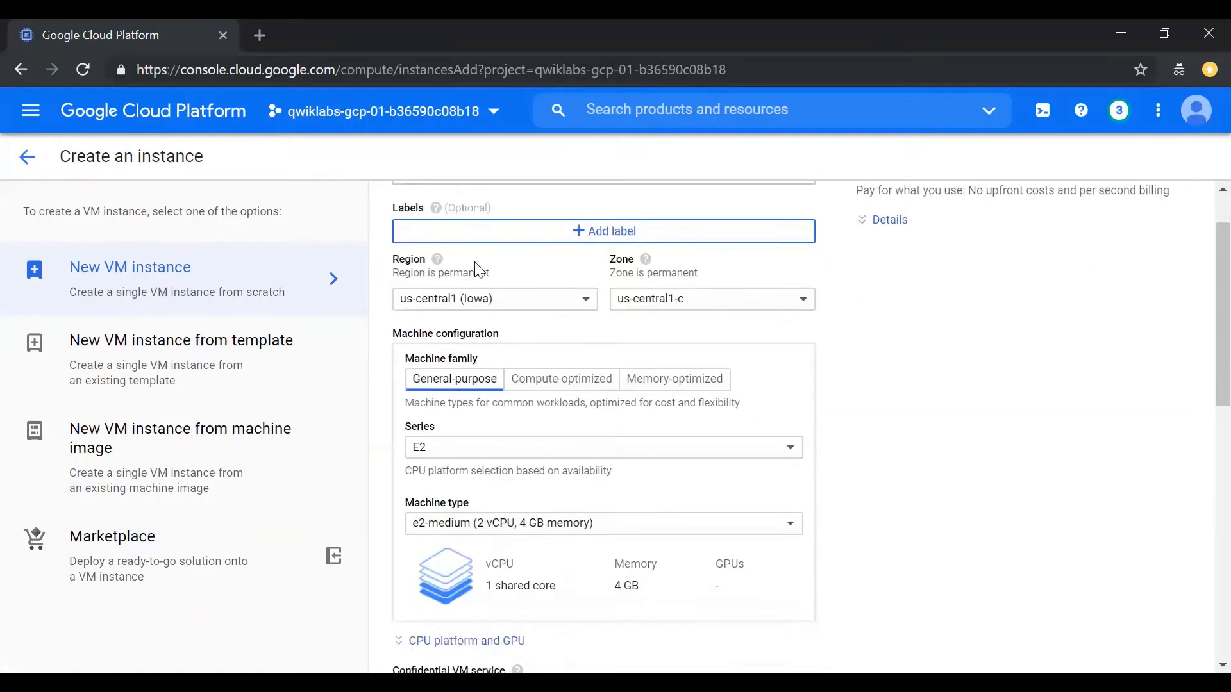
Place the europe instance in region europe-west1 (Belgium), zone europe-west1-c
{"action": "left_click", "coordinate": [443, 307]}
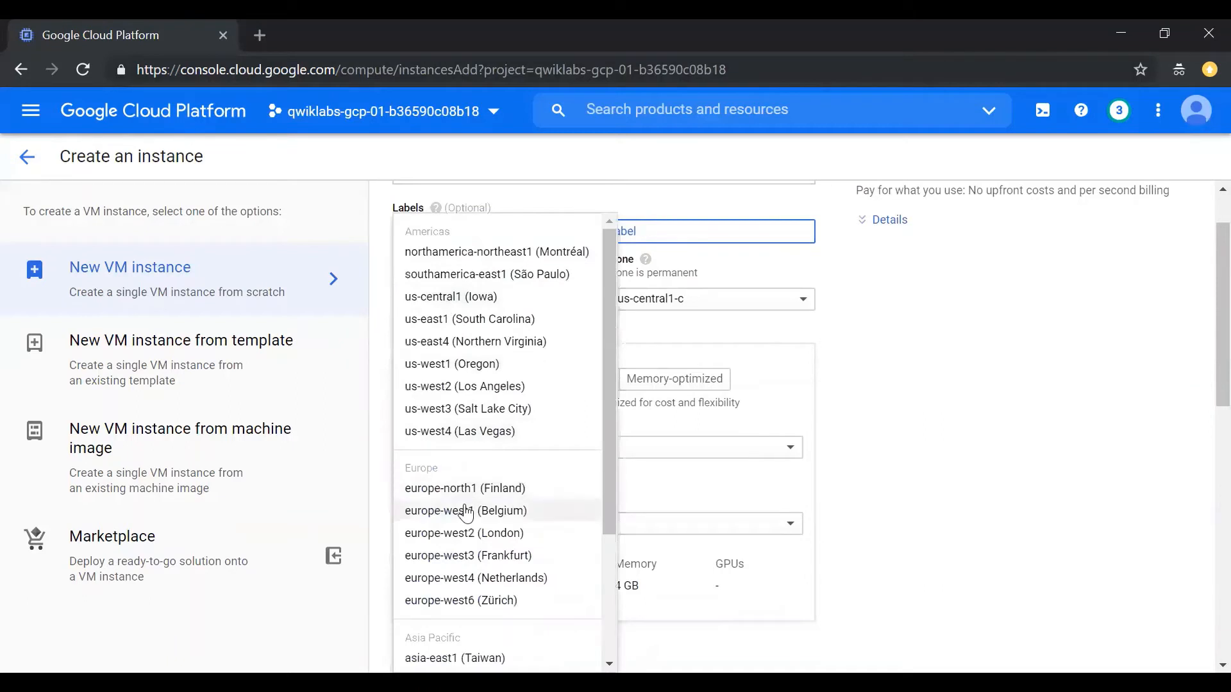
{"action": "left_click", "coordinate": [466, 510]}
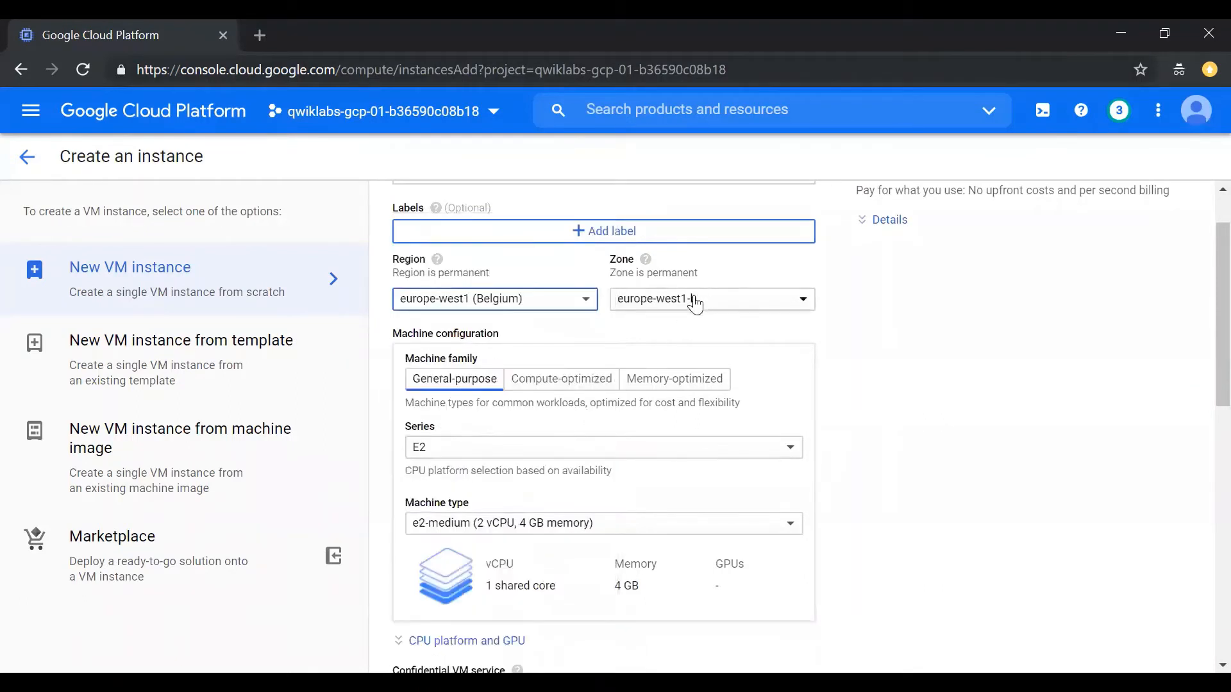
{"action": "left_click", "coordinate": [694, 301]}
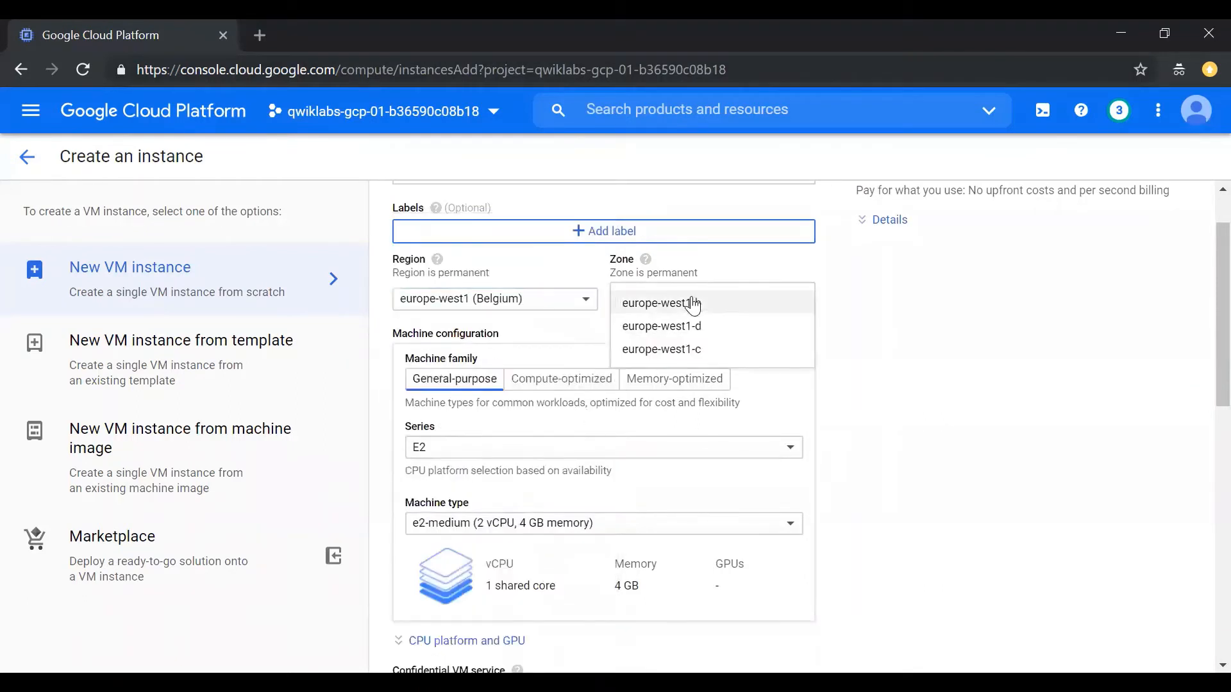
{"action": "left_click", "coordinate": [683, 356]}
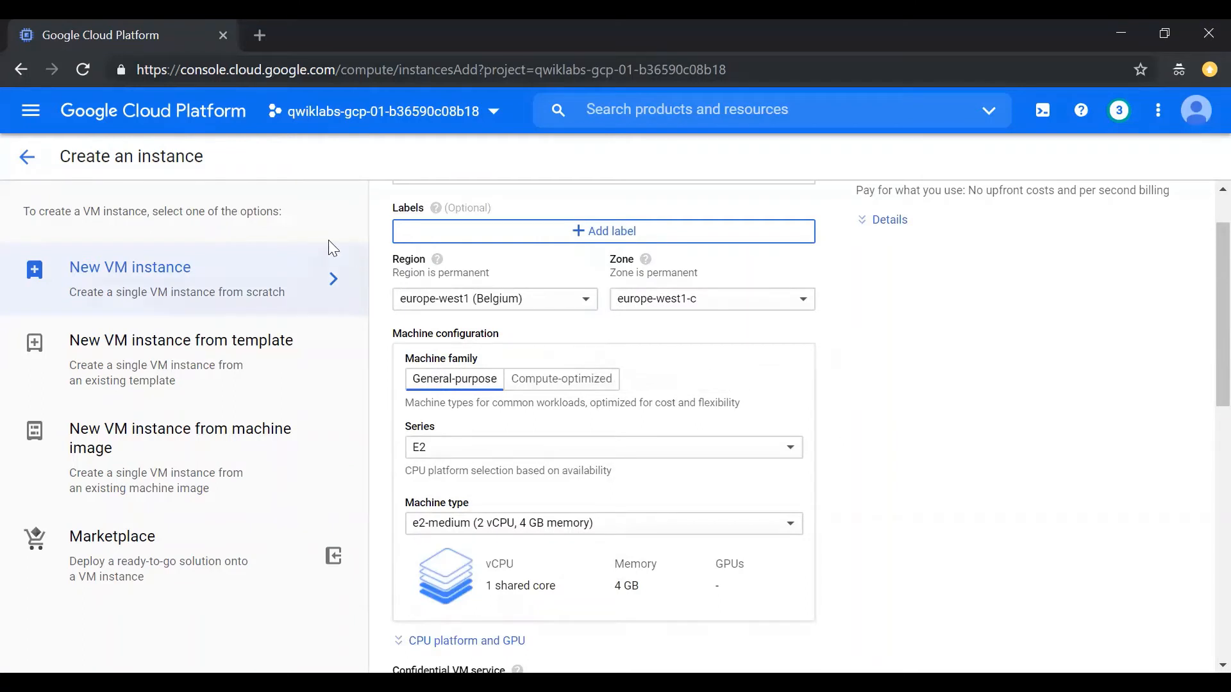
{"action": "left_click_drag", "start_coordinate": [388, 259], "coordinate": [635, 275]}
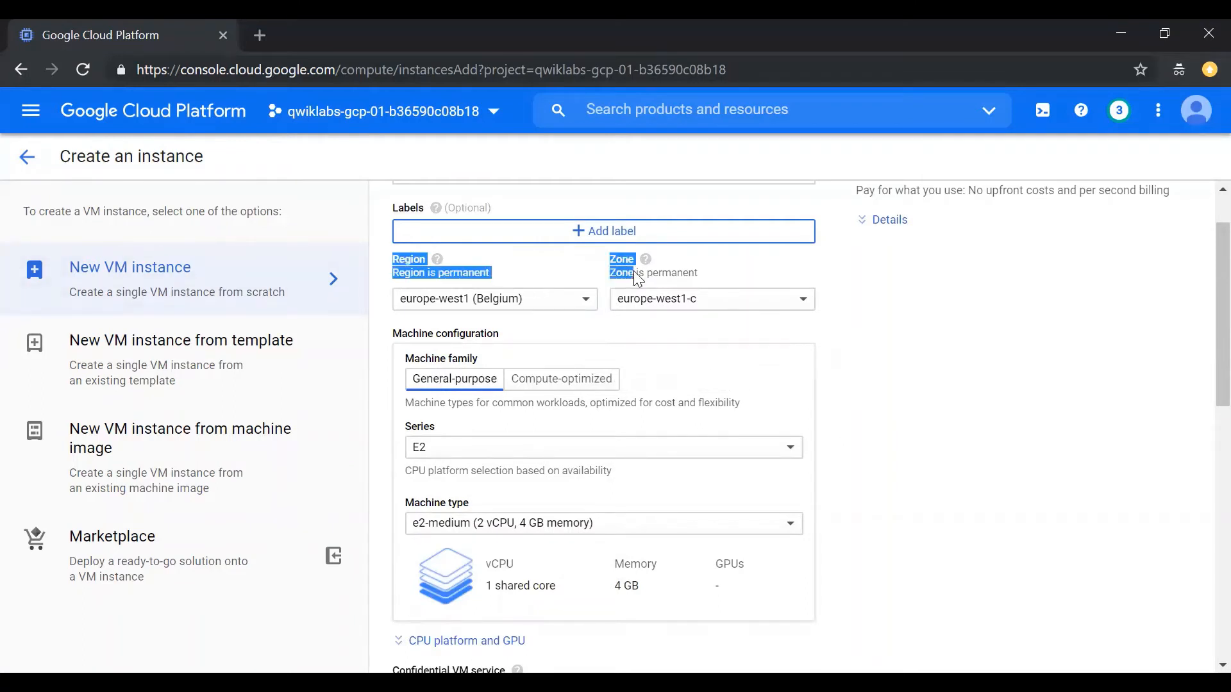
{"action": "left_click", "coordinate": [878, 346]}
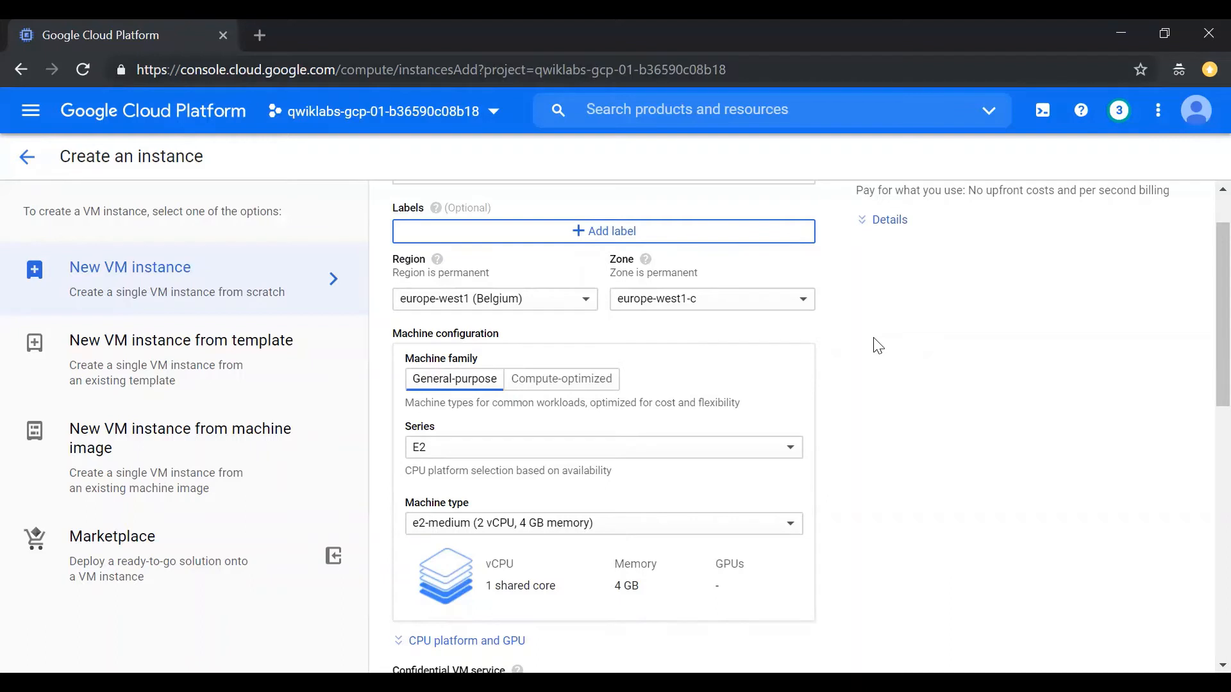
{"action": "left_click", "coordinate": [530, 313]}
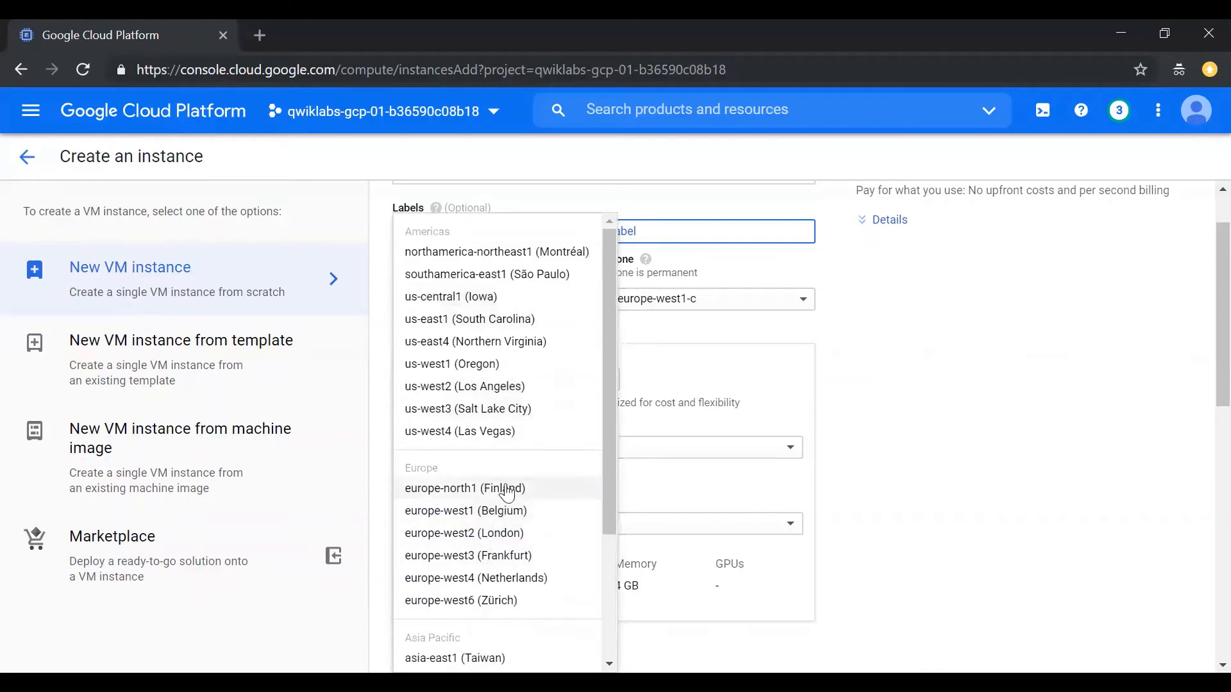
{"action": "left_click", "coordinate": [510, 511]}
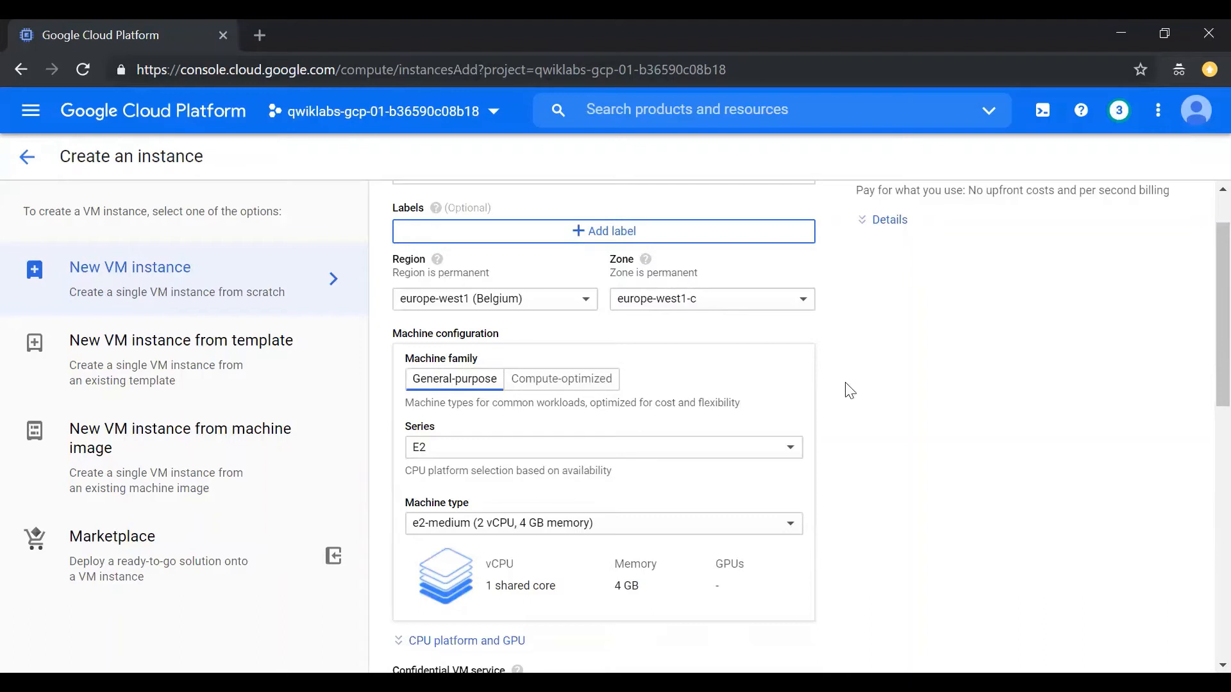
Set the machine type of the europe instance to e2-micro (2 vCPU, 1 GB memory)
{"action": "scroll", "coordinate": [850, 390], "scroll_direction": "down", "scroll_amount": 1}
{"action": "left_click", "coordinate": [669, 437]}
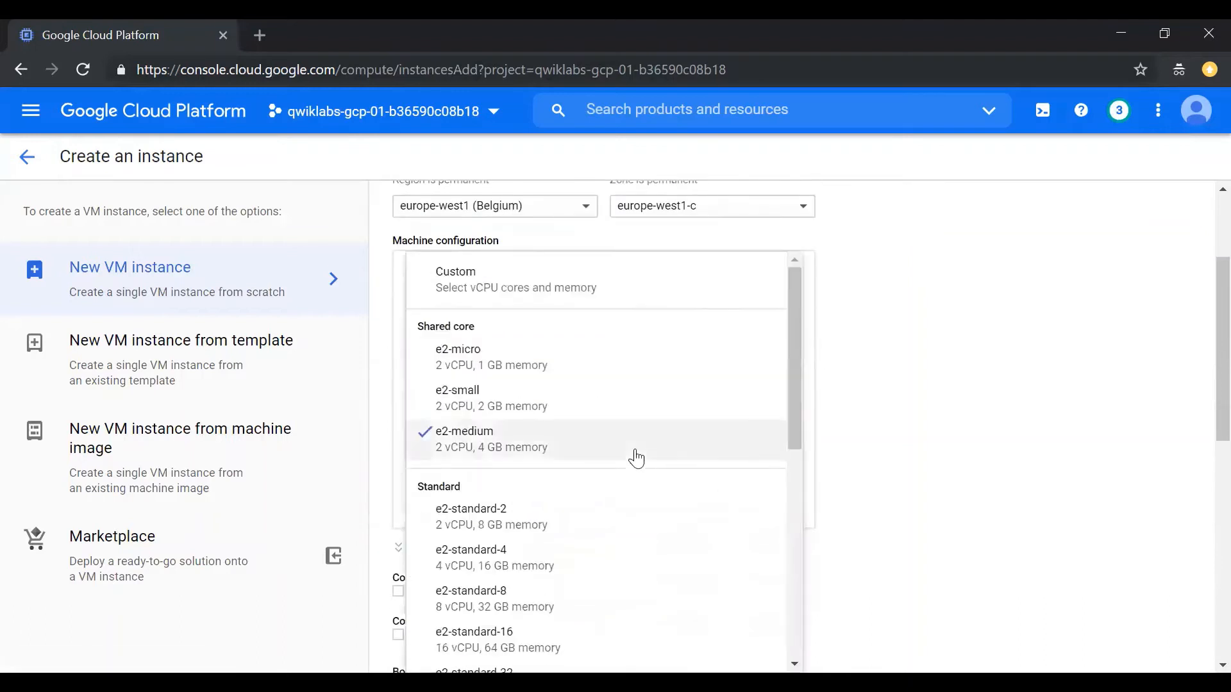
{"action": "left_click", "coordinate": [566, 354]}
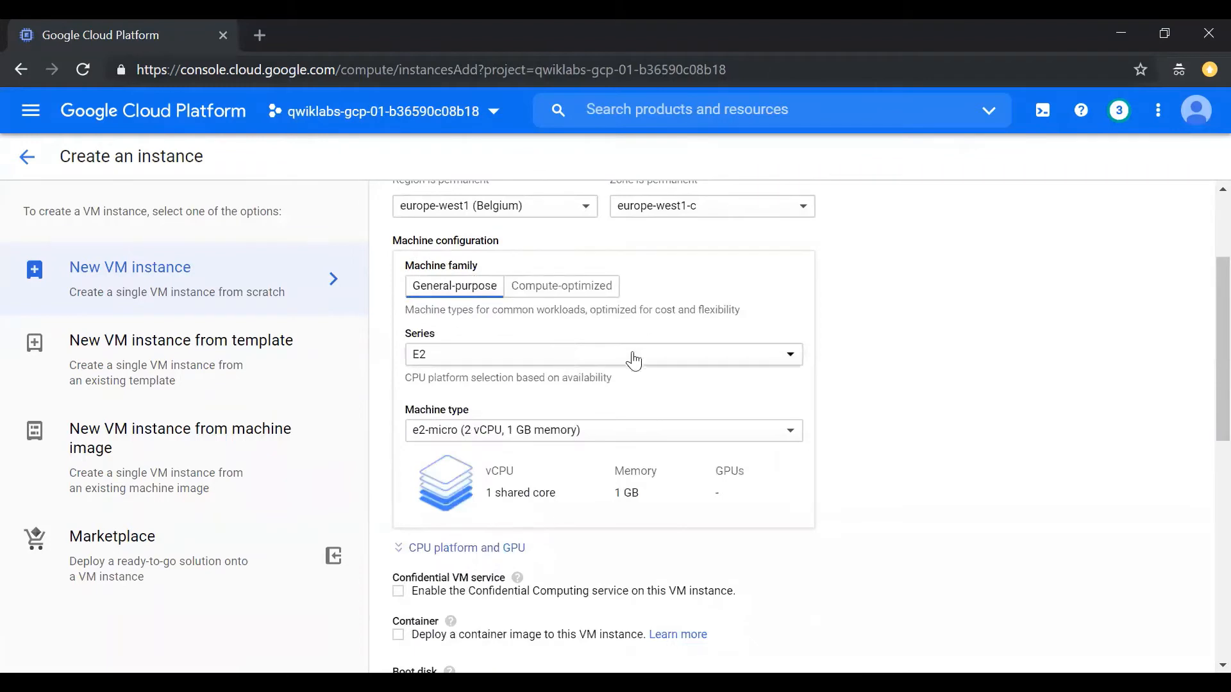
Check the europe instance's settings and create it
{"action": "scroll", "coordinate": [910, 482], "scroll_direction": "down", "scroll_amount": 4}
{"action": "scroll", "coordinate": [910, 482], "scroll_direction": "down", "scroll_amount": 3}
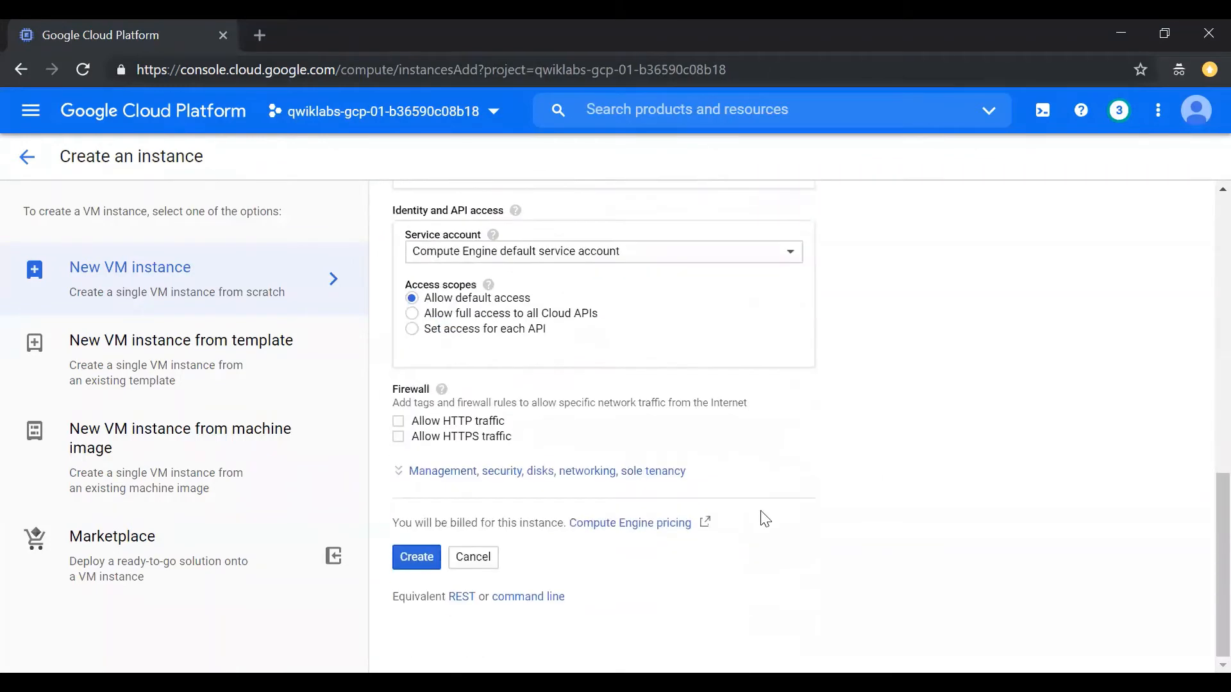
{"action": "scroll", "coordinate": [705, 627], "scroll_direction": "up", "scroll_amount": 8}
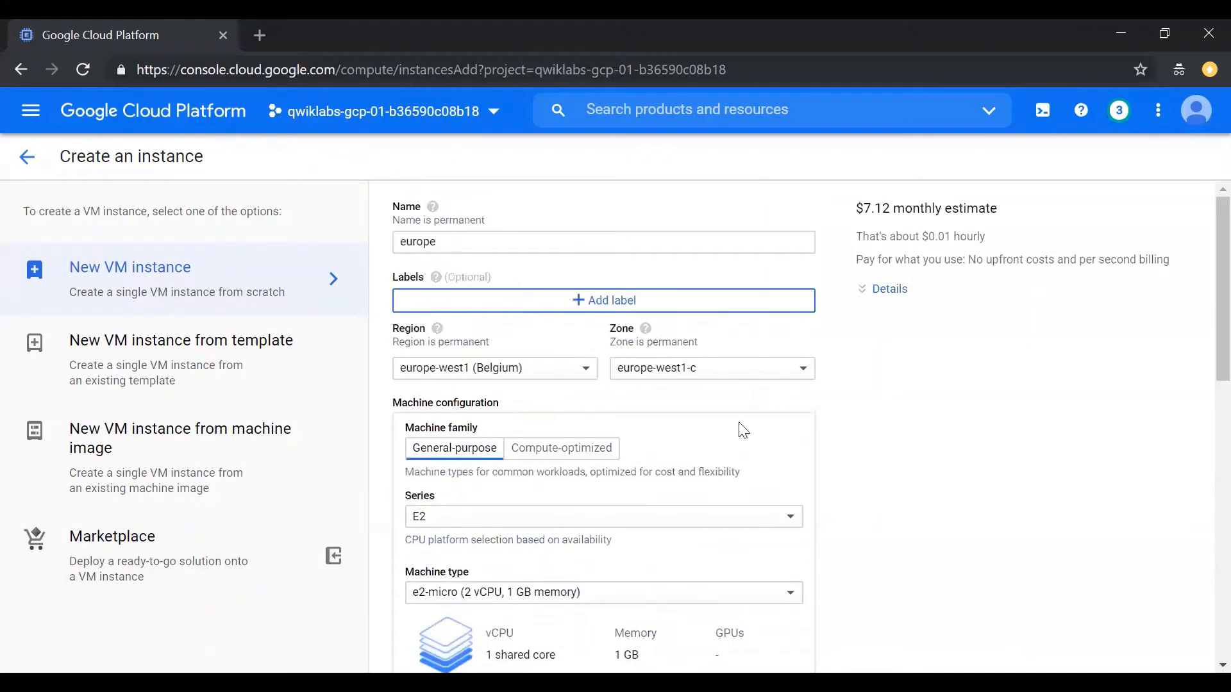
{"action": "scroll", "coordinate": [845, 451], "scroll_direction": "down", "scroll_amount": 8}
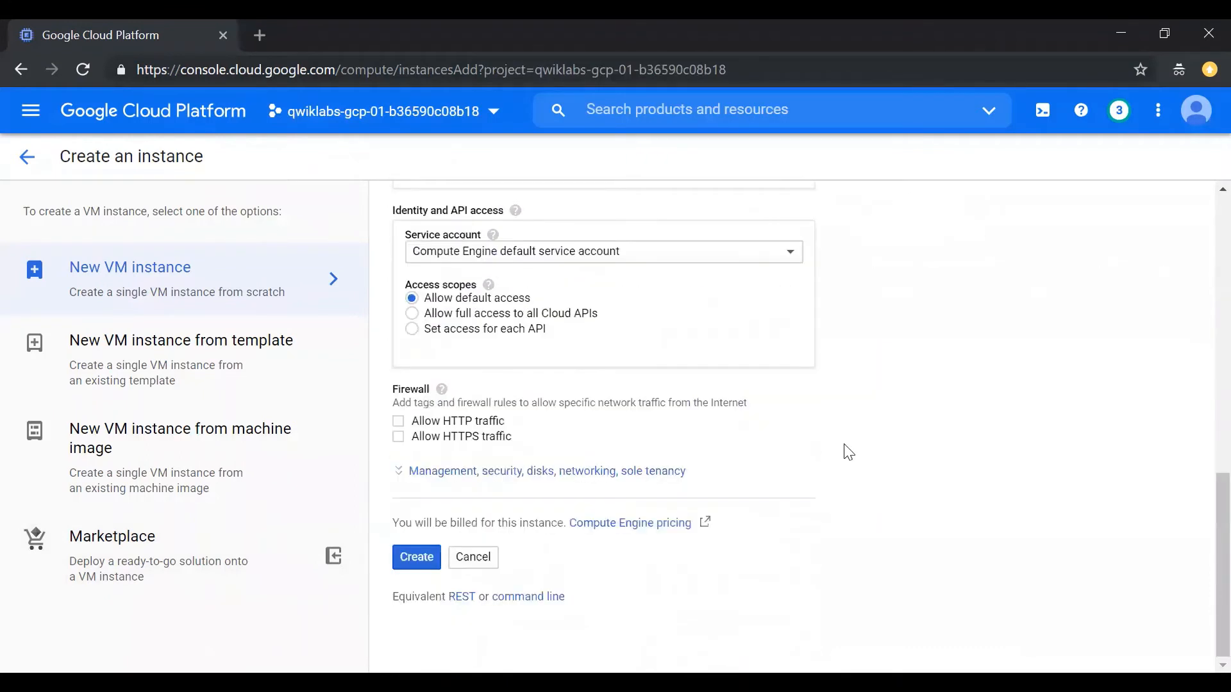
{"action": "left_click", "coordinate": [417, 559]}
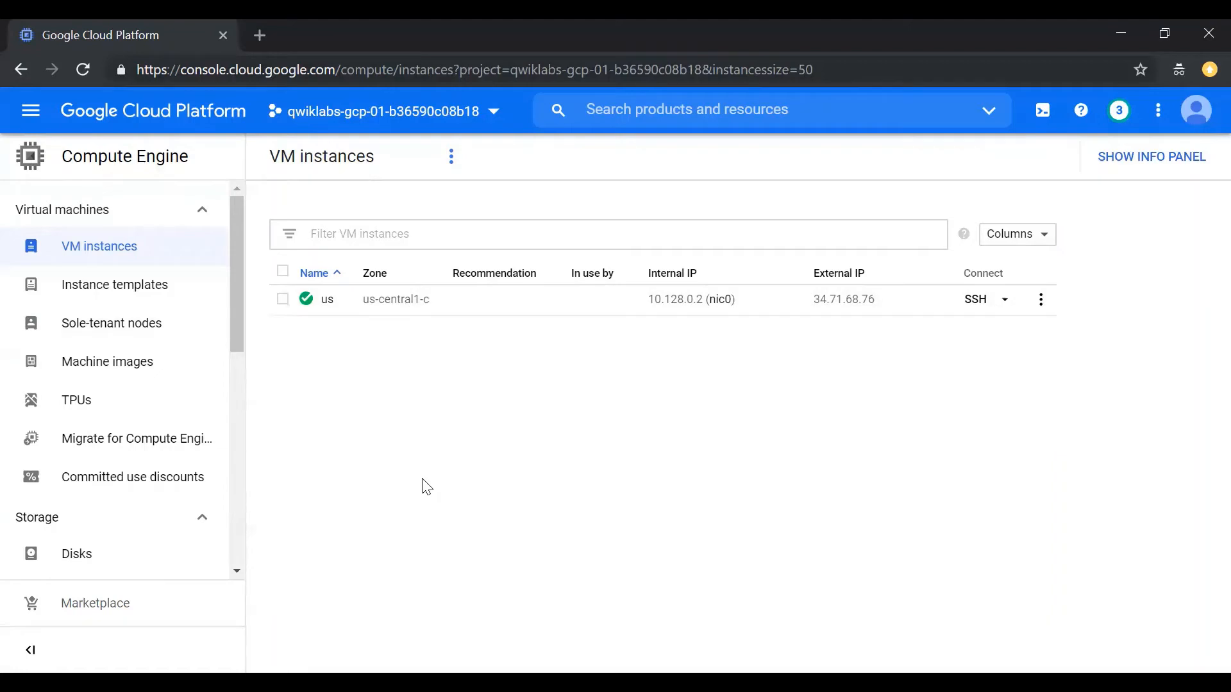
Check the notifications and examine the internal and external IP addresses of the europe and us instances
{"action": "left_click", "coordinate": [1119, 112]}
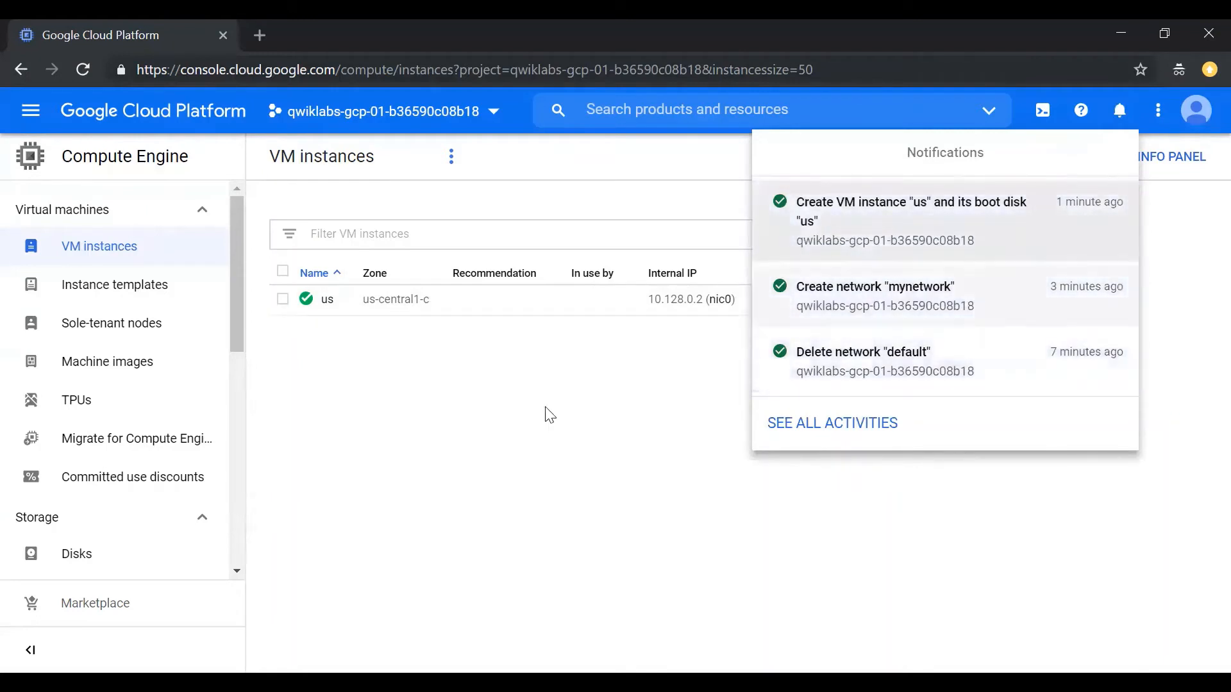
{"action": "left_click", "coordinate": [475, 459]}
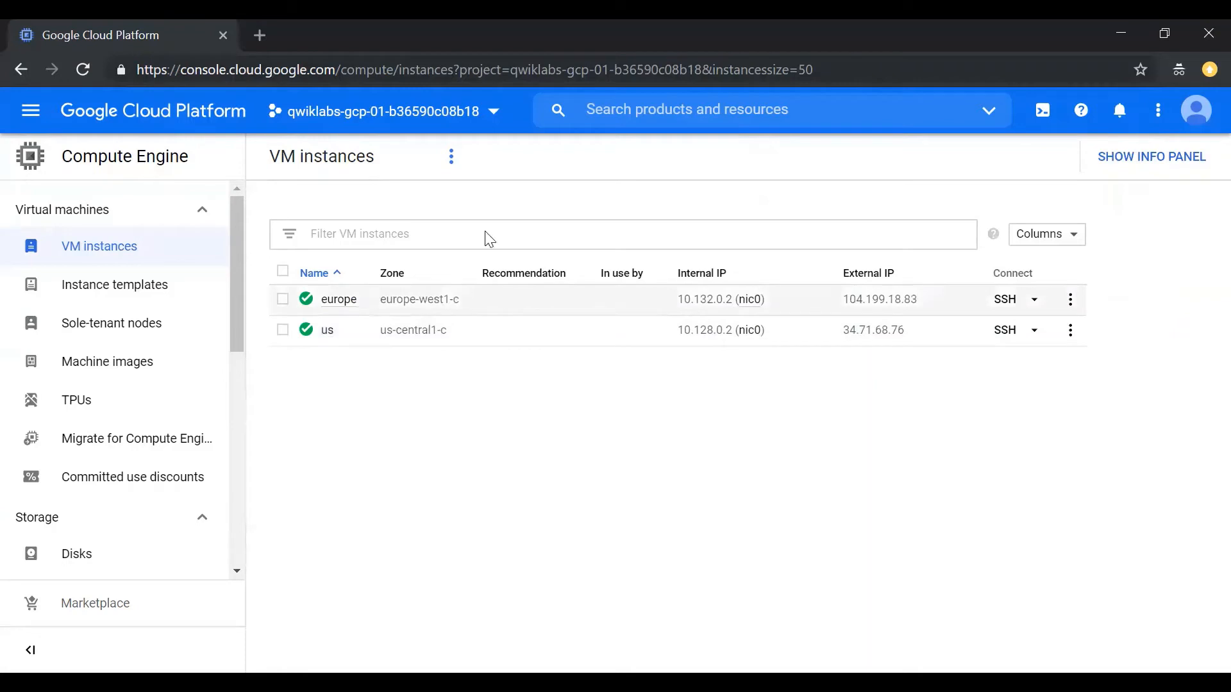
{"action": "left_click", "coordinate": [68, 248]}
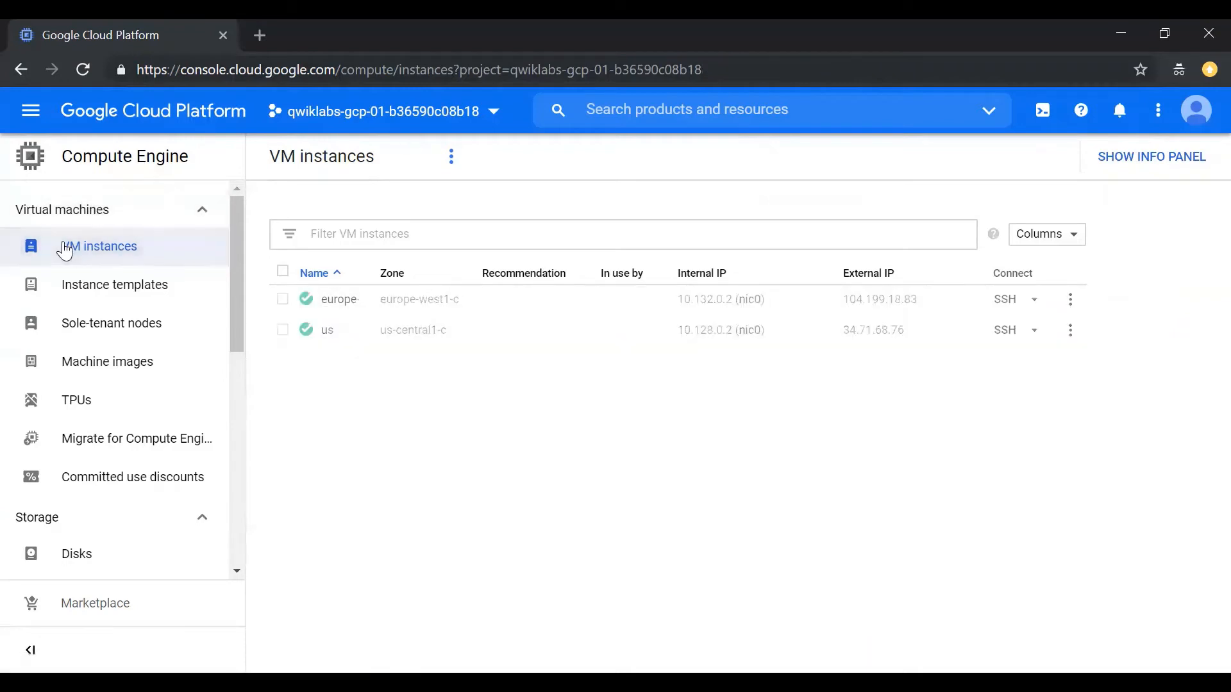
{"action": "left_click", "coordinate": [88, 329]}
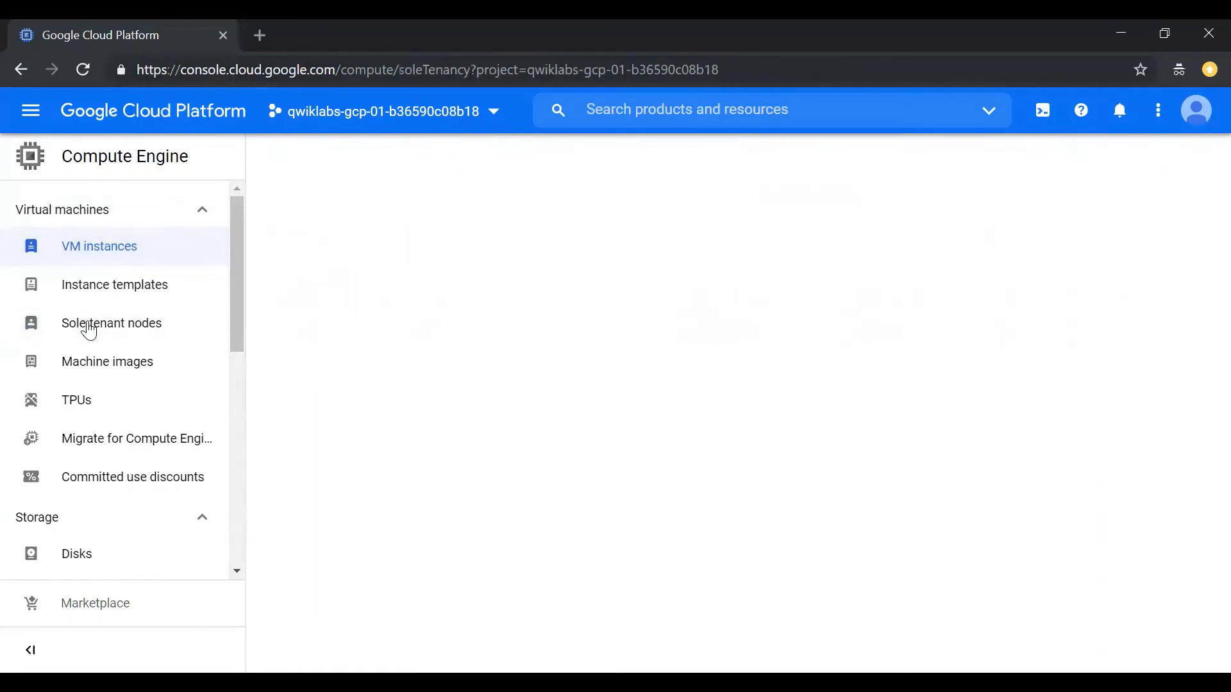
{"action": "left_click", "coordinate": [96, 244]}
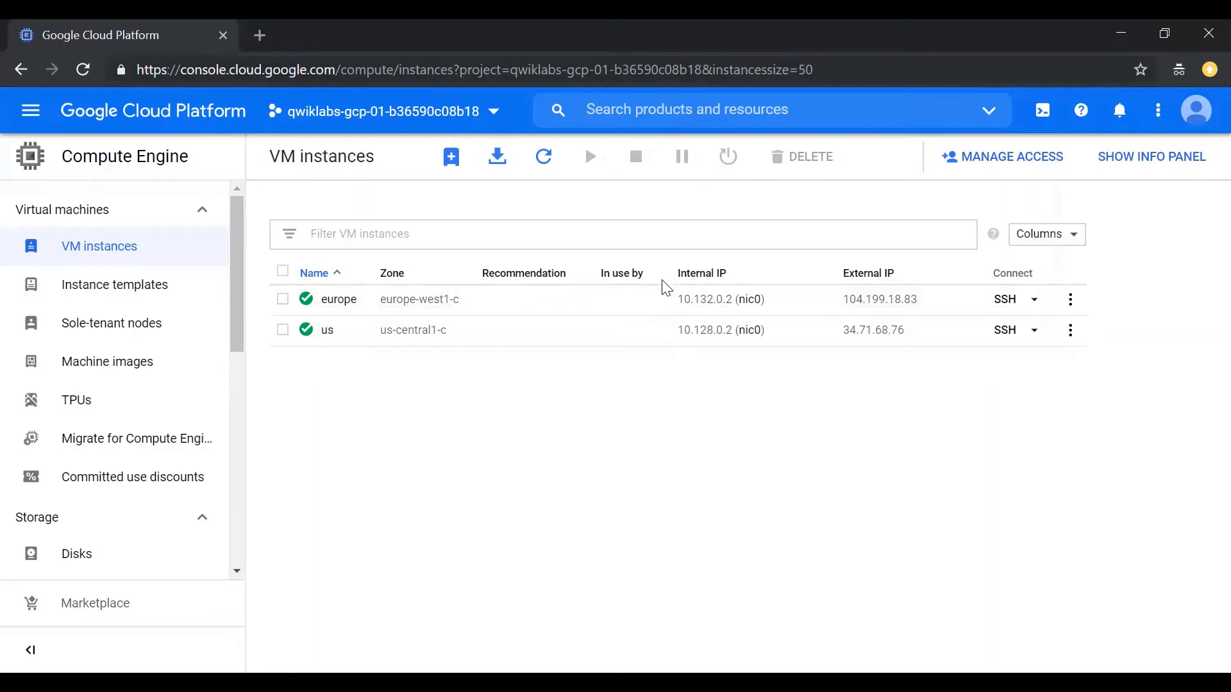
{"action": "left_click_drag", "start_coordinate": [660, 292], "coordinate": [923, 340]}
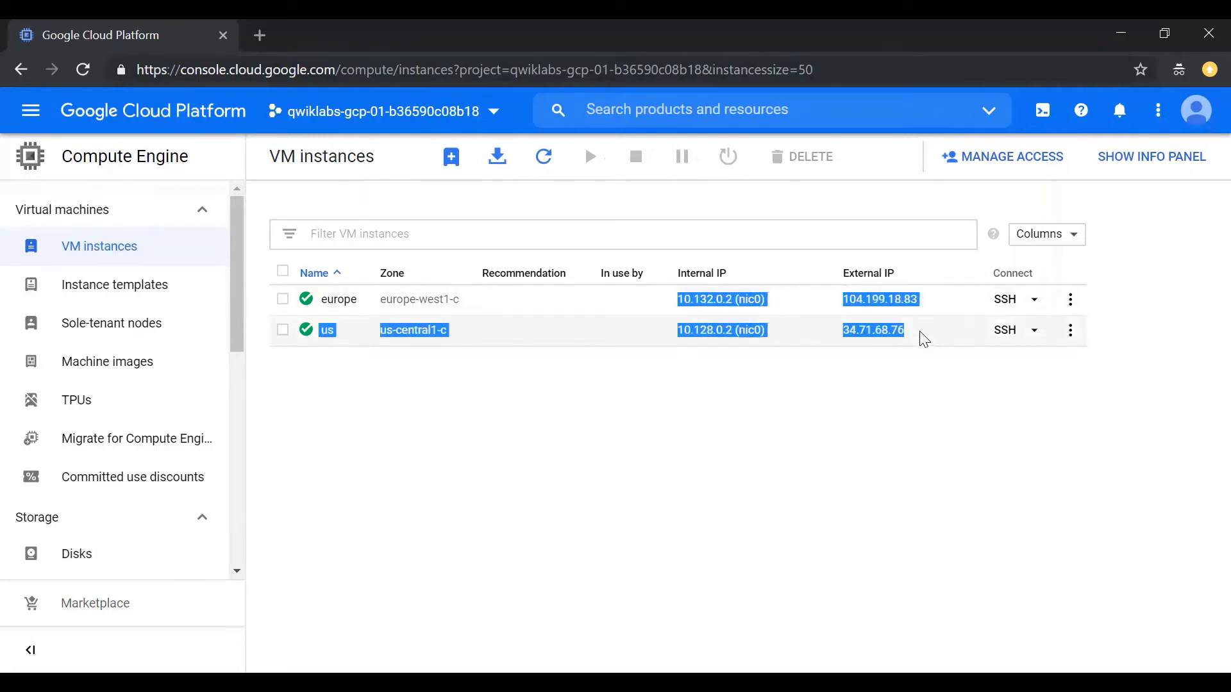
Examine the internal and external IP addresses listed for the europe and us VM instances
{"action": "left_click", "coordinate": [841, 385]}
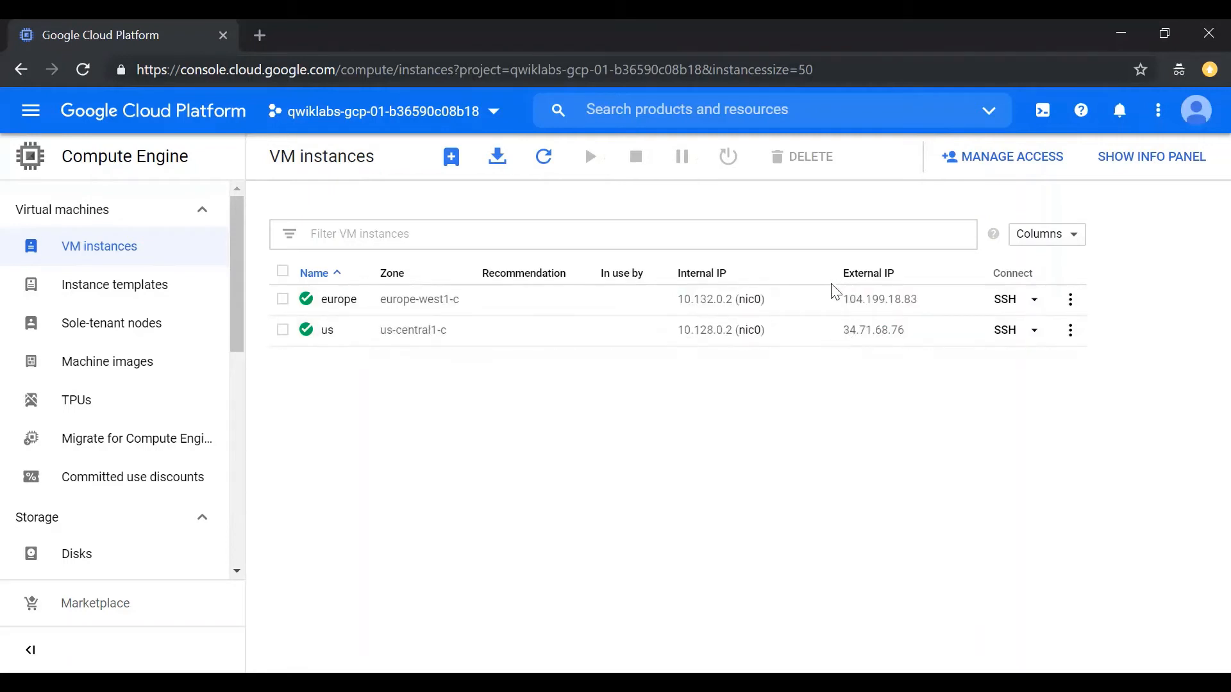
{"action": "left_click_drag", "start_coordinate": [664, 299], "coordinate": [925, 340]}
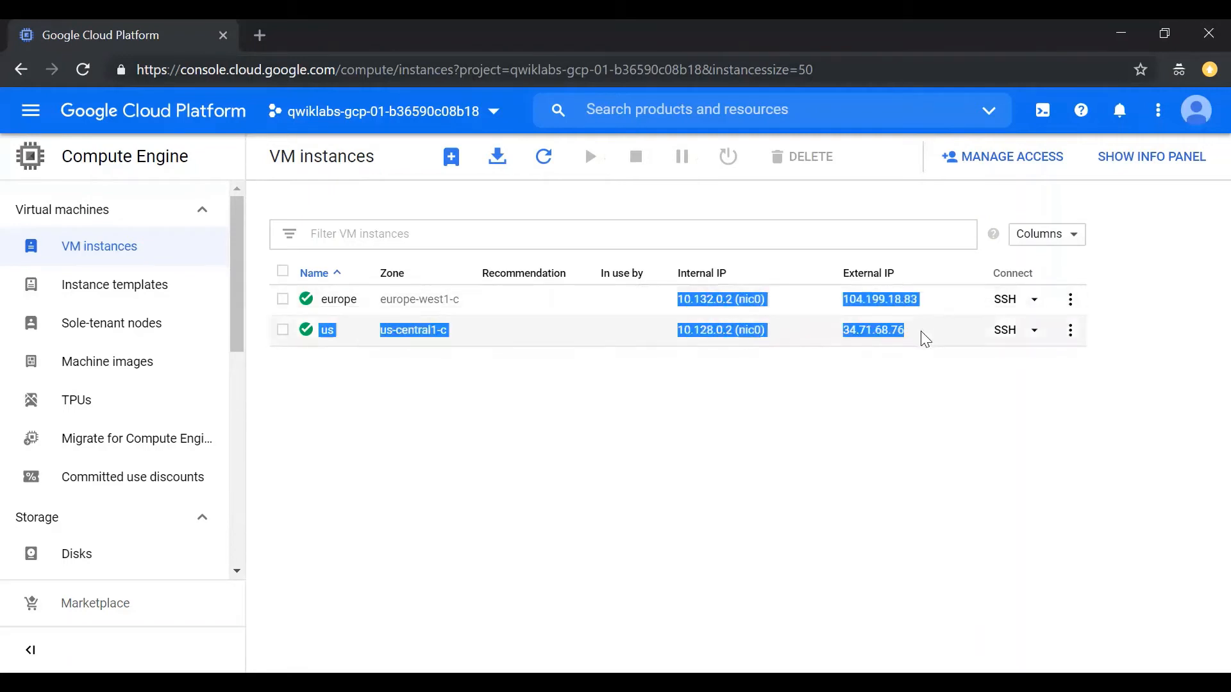
{"action": "left_click", "coordinate": [855, 392]}
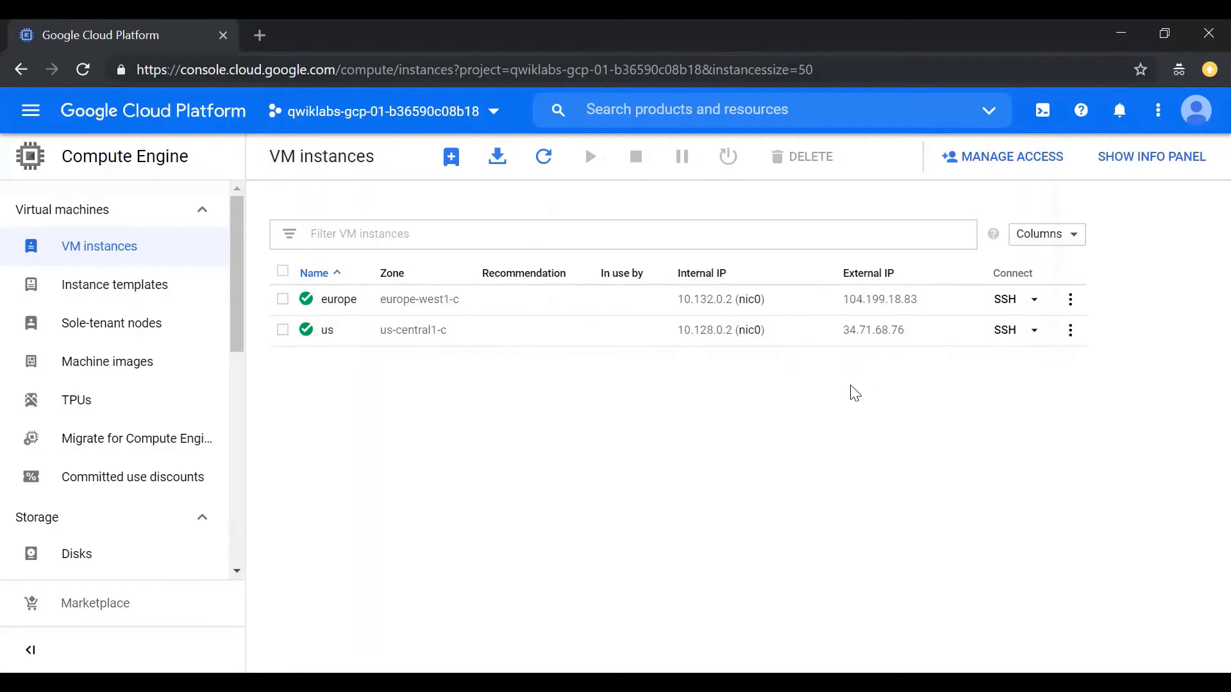
{"action": "left_click_drag", "start_coordinate": [838, 271], "coordinate": [913, 343]}
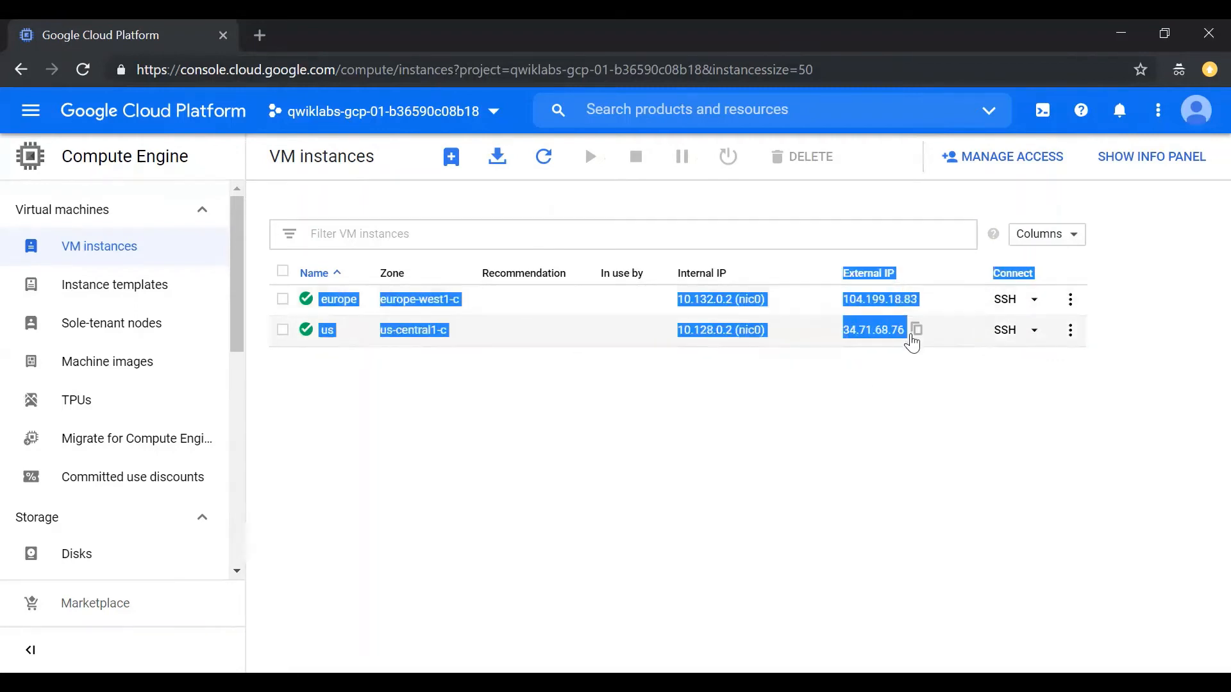
{"action": "left_click", "coordinate": [885, 391]}
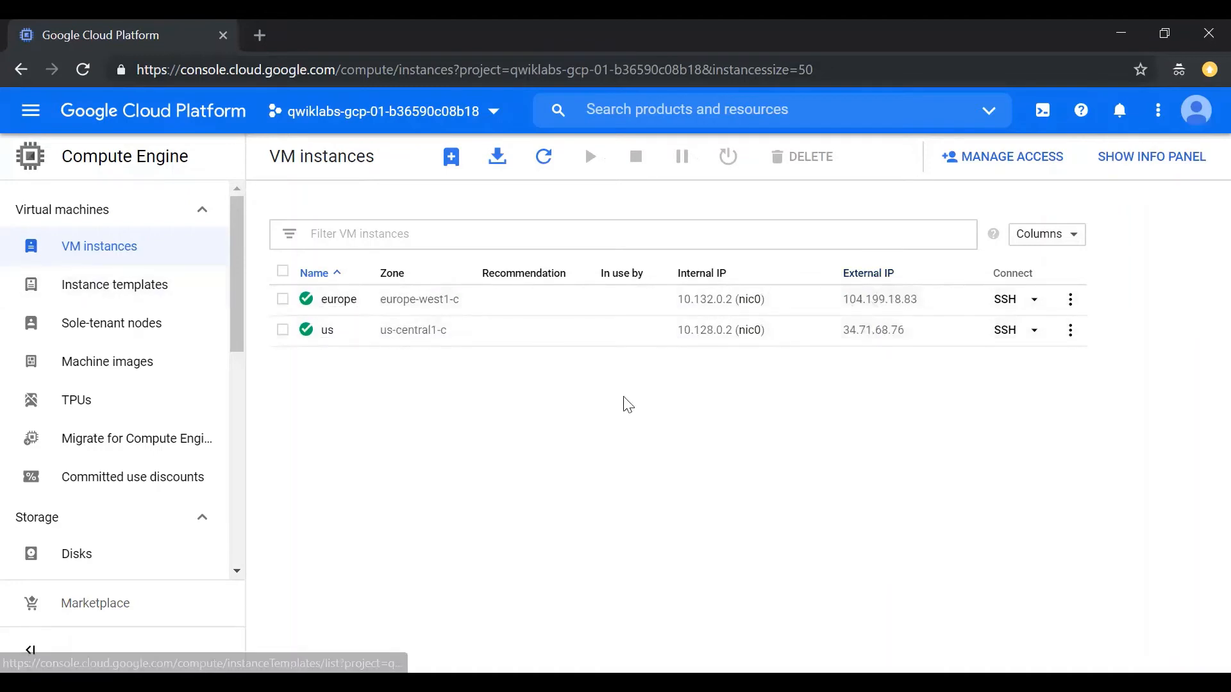
{"action": "left_click_drag", "start_coordinate": [669, 317], "coordinate": [738, 301]}
{"action": "left_click", "coordinate": [507, 436]}
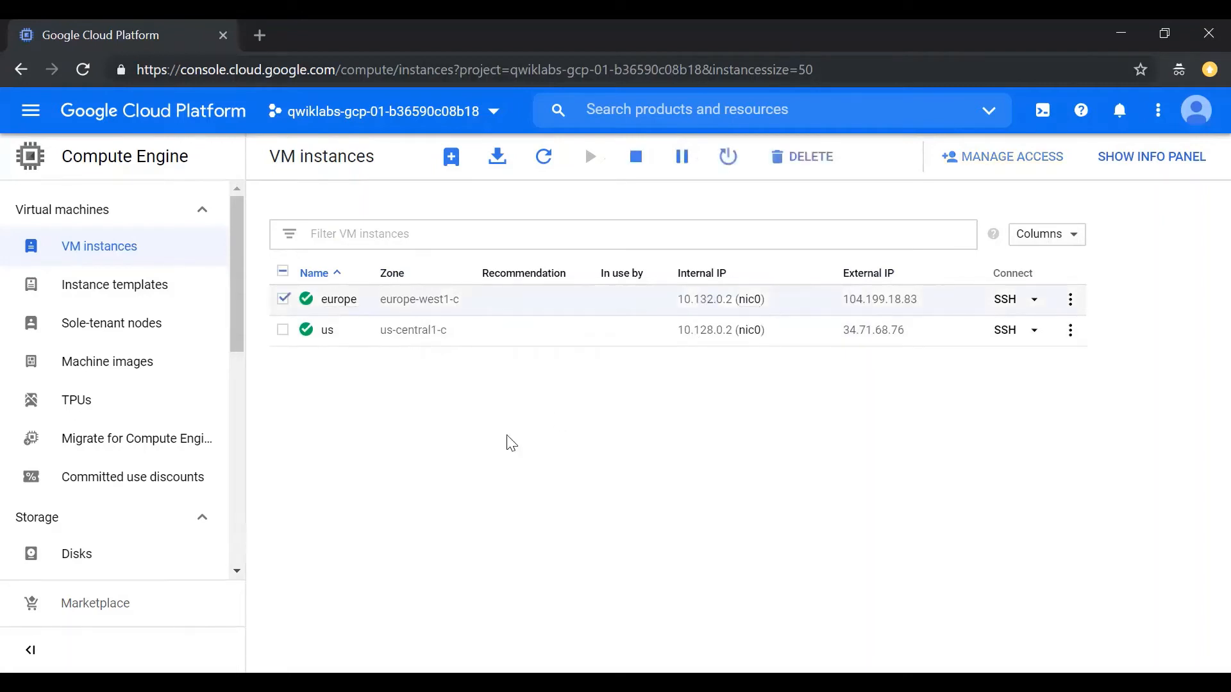
Open the VPC networks page in a new browser tab, keeping the VM instances list open
{"action": "left_click", "coordinate": [32, 115]}
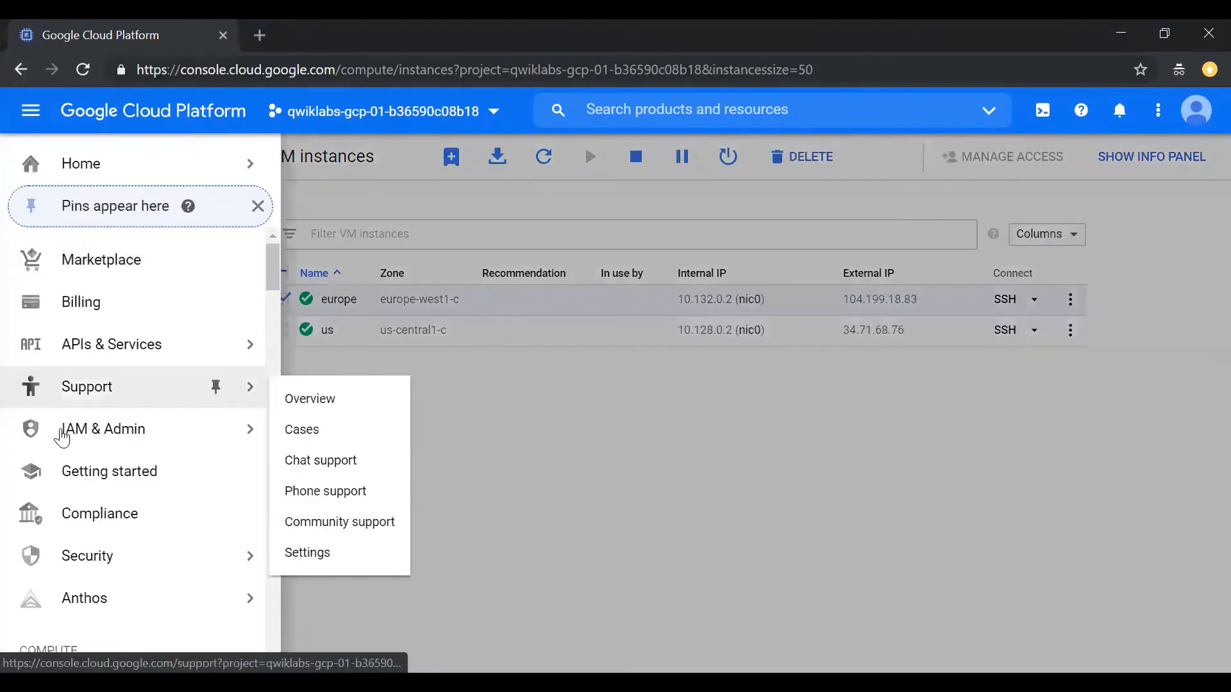
{"action": "scroll", "coordinate": [62, 440], "scroll_direction": "down", "scroll_amount": 18}
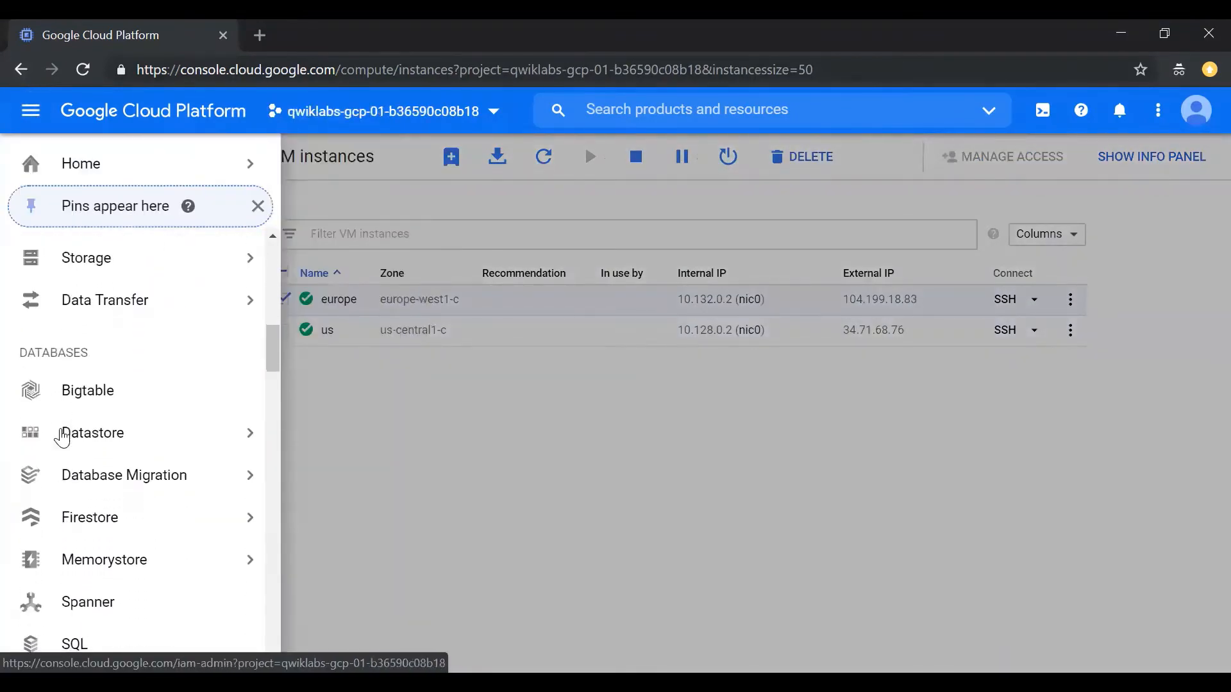
{"action": "scroll", "coordinate": [62, 439], "scroll_direction": "down", "scroll_amount": 1}
{"action": "scroll", "coordinate": [63, 439], "scroll_direction": "up", "scroll_amount": 5}
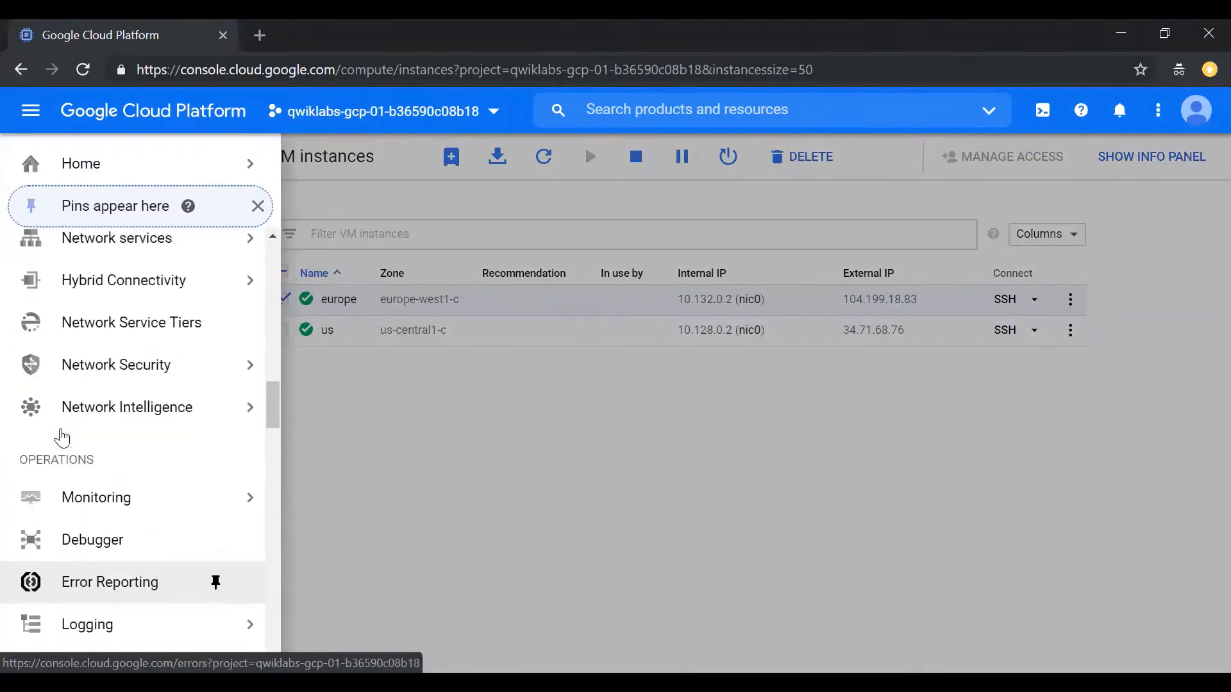
{"action": "mouse_move", "coordinate": [110, 431]}
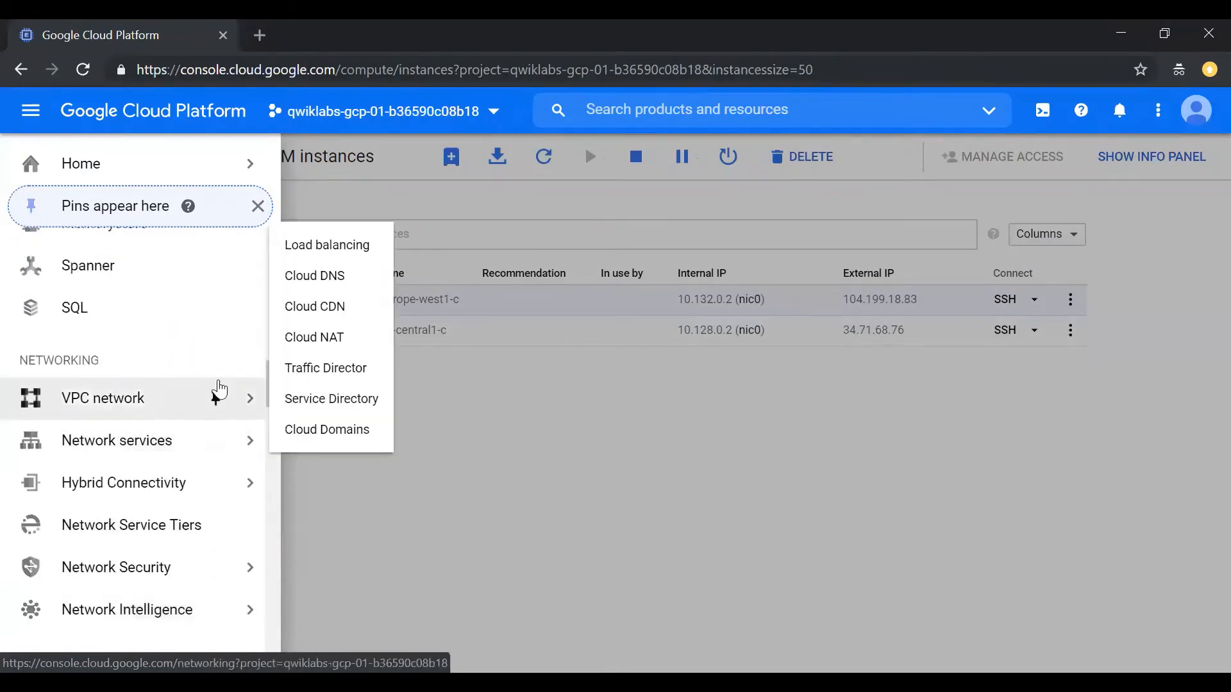
{"action": "mouse_move", "coordinate": [176, 402]}
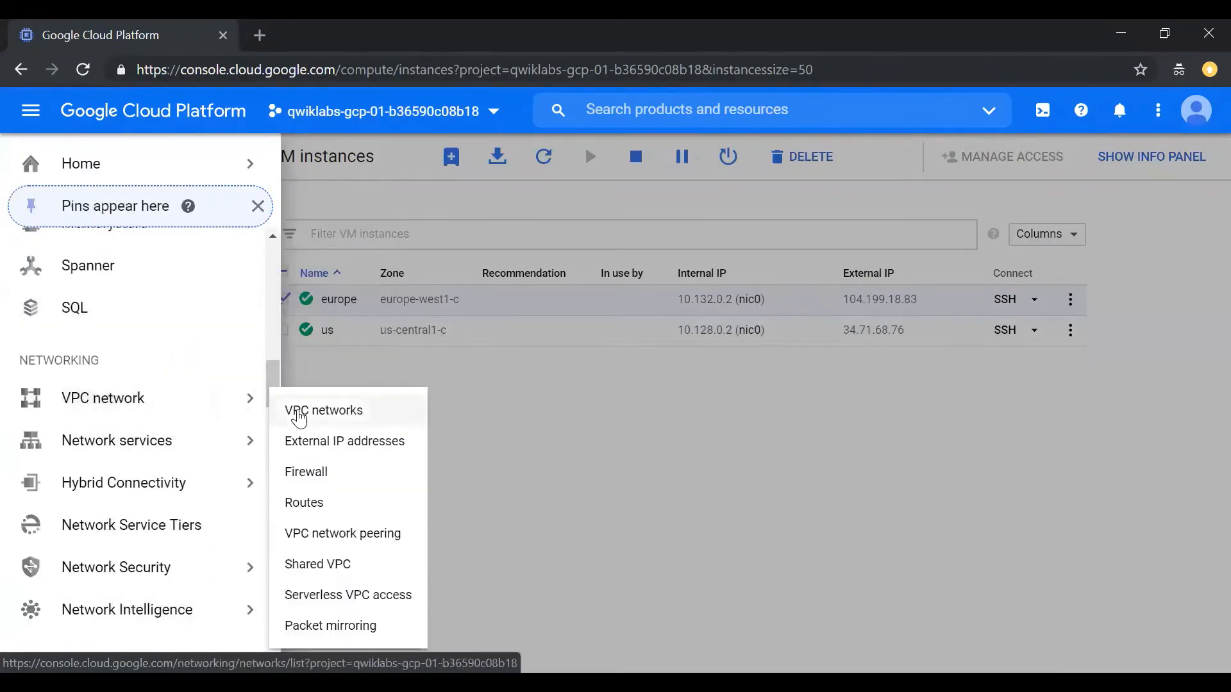
{"action": "right_click", "coordinate": [298, 410]}
{"action": "left_click", "coordinate": [319, 425]}
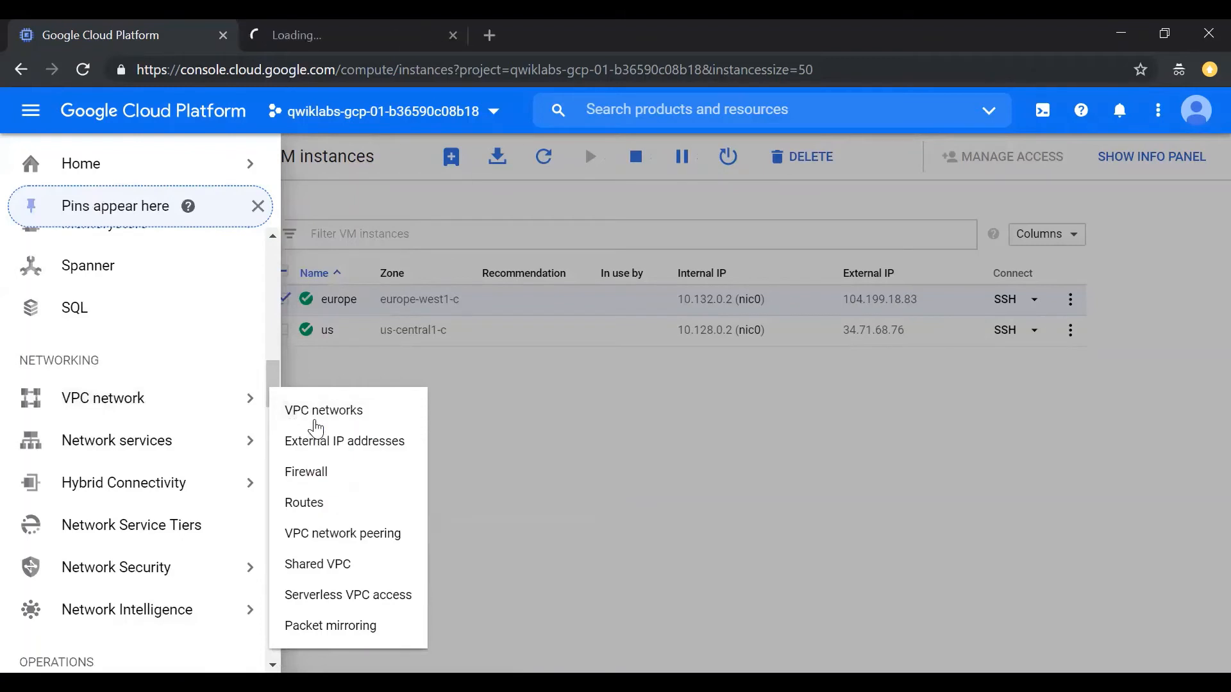
{"action": "left_click", "coordinate": [617, 452]}
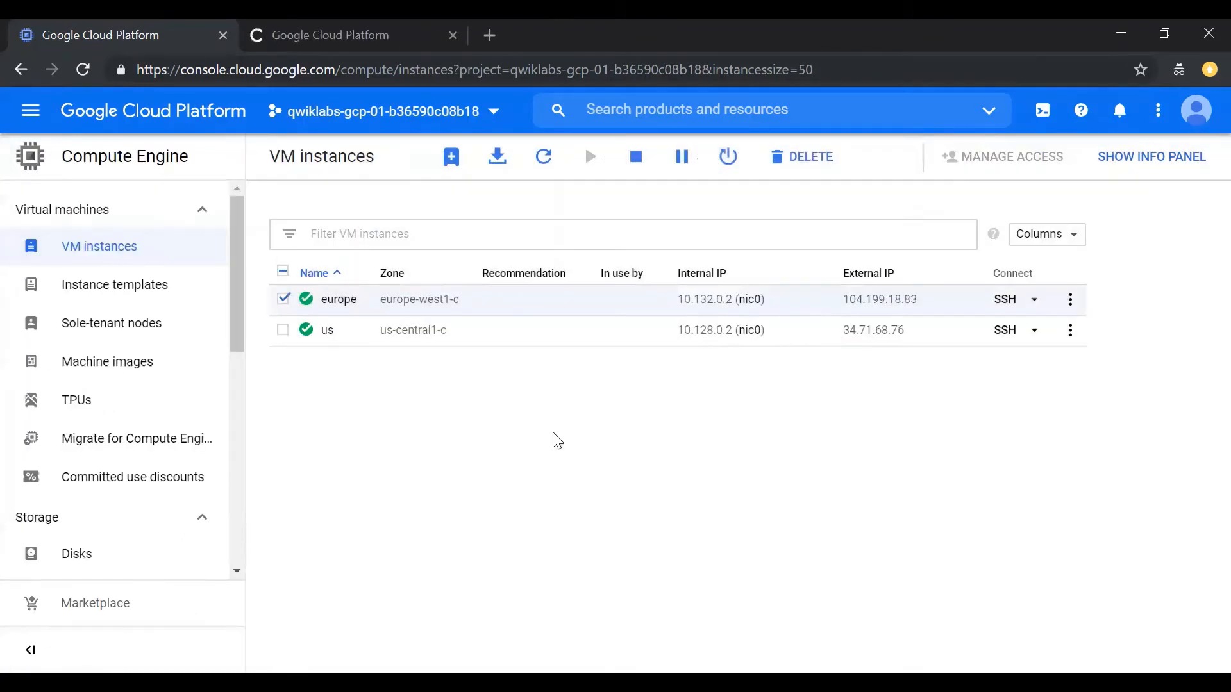
{"action": "left_click", "coordinate": [308, 25]}
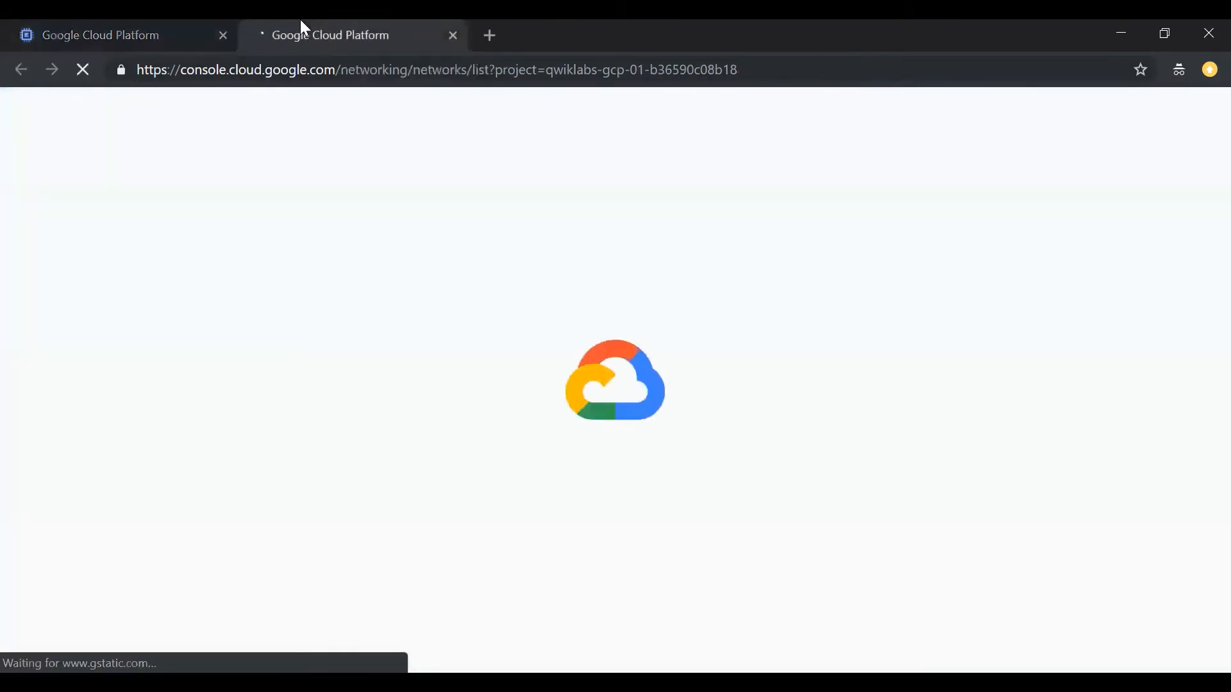
{"action": "left_click", "coordinate": [113, 22]}
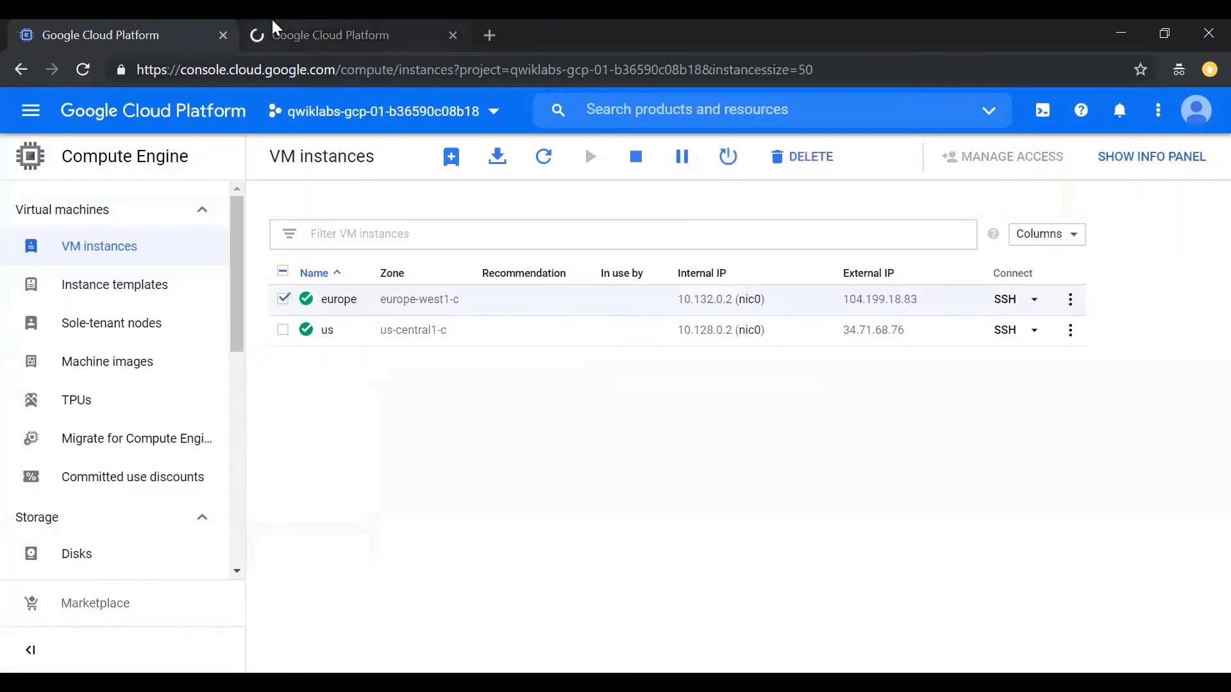
{"action": "left_click", "coordinate": [306, 29]}
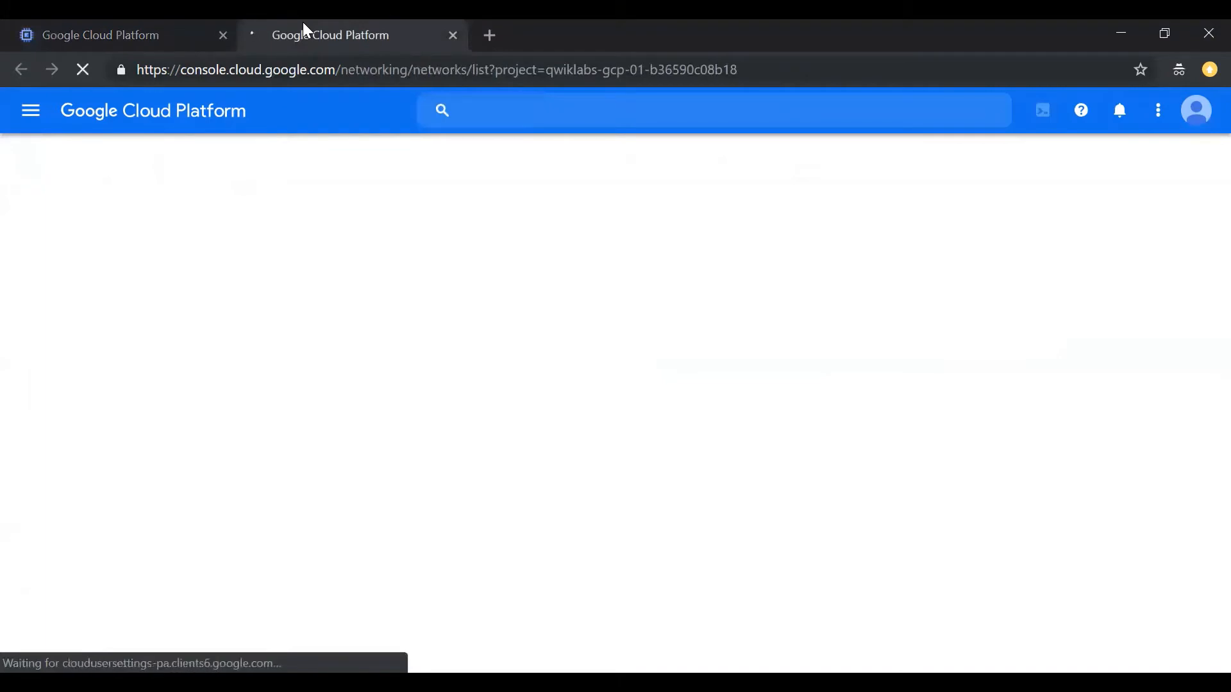
{"action": "left_click", "coordinate": [117, 26]}
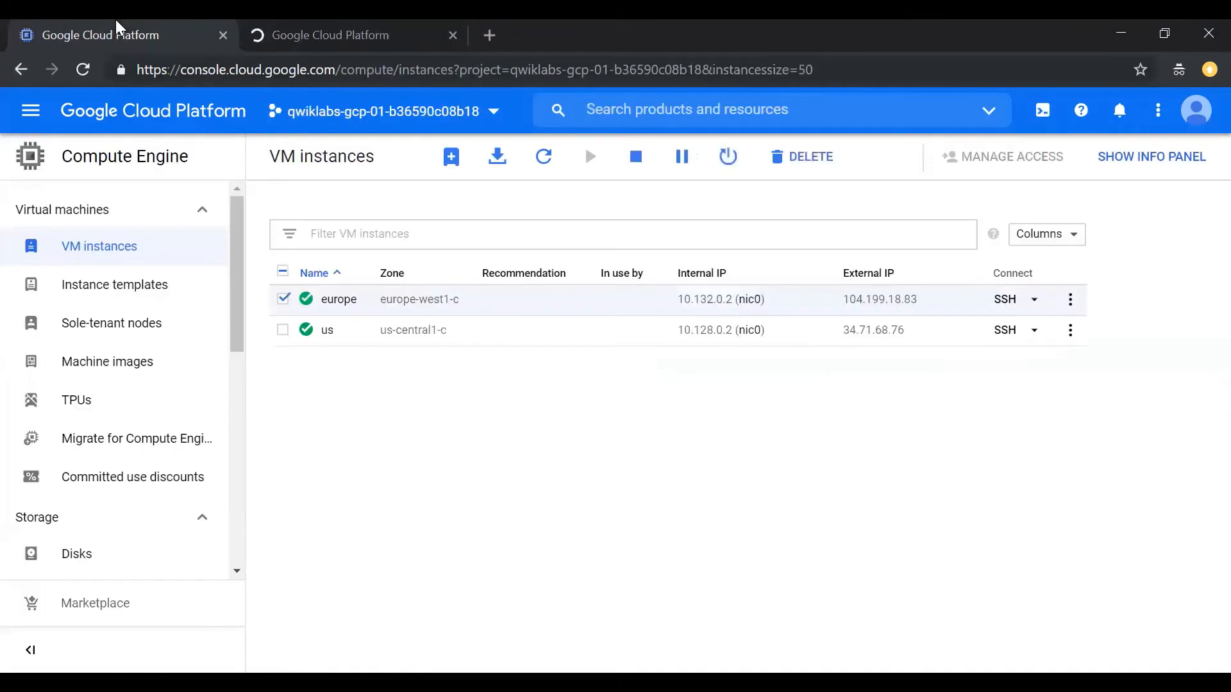
{"action": "left_click", "coordinate": [334, 28]}
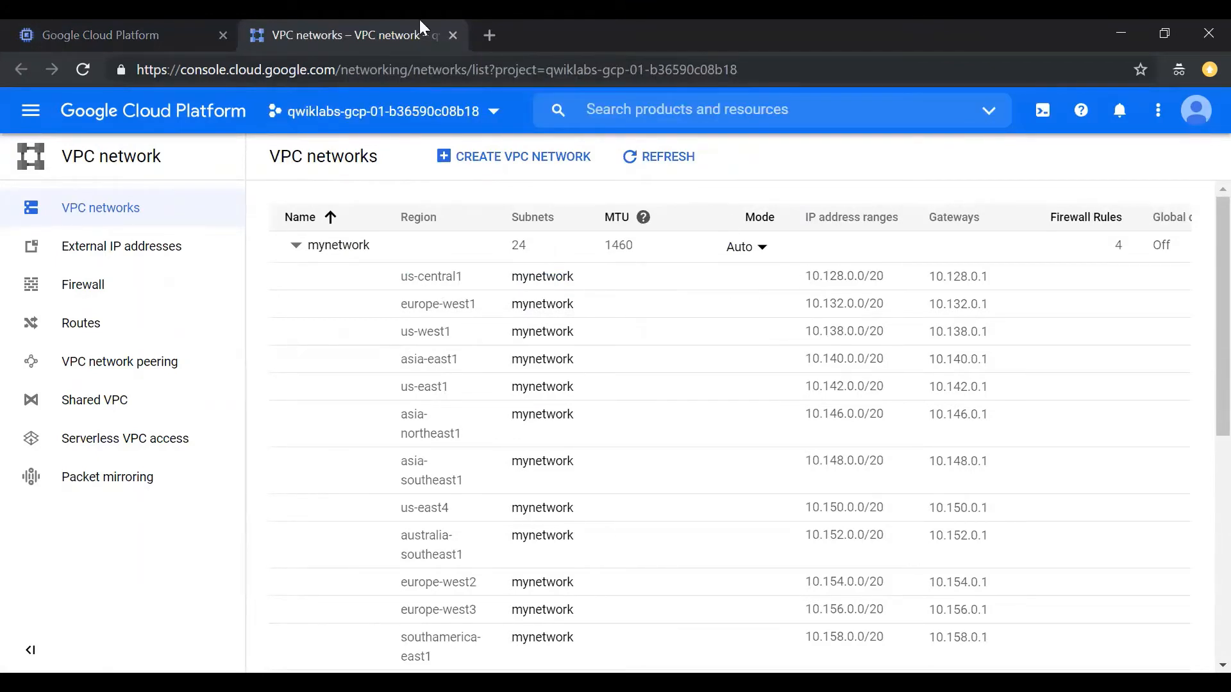
Compare mynetwork's us-central1 address range and gateway with the us instance's internal IP
{"action": "left_click", "coordinate": [87, 19]}
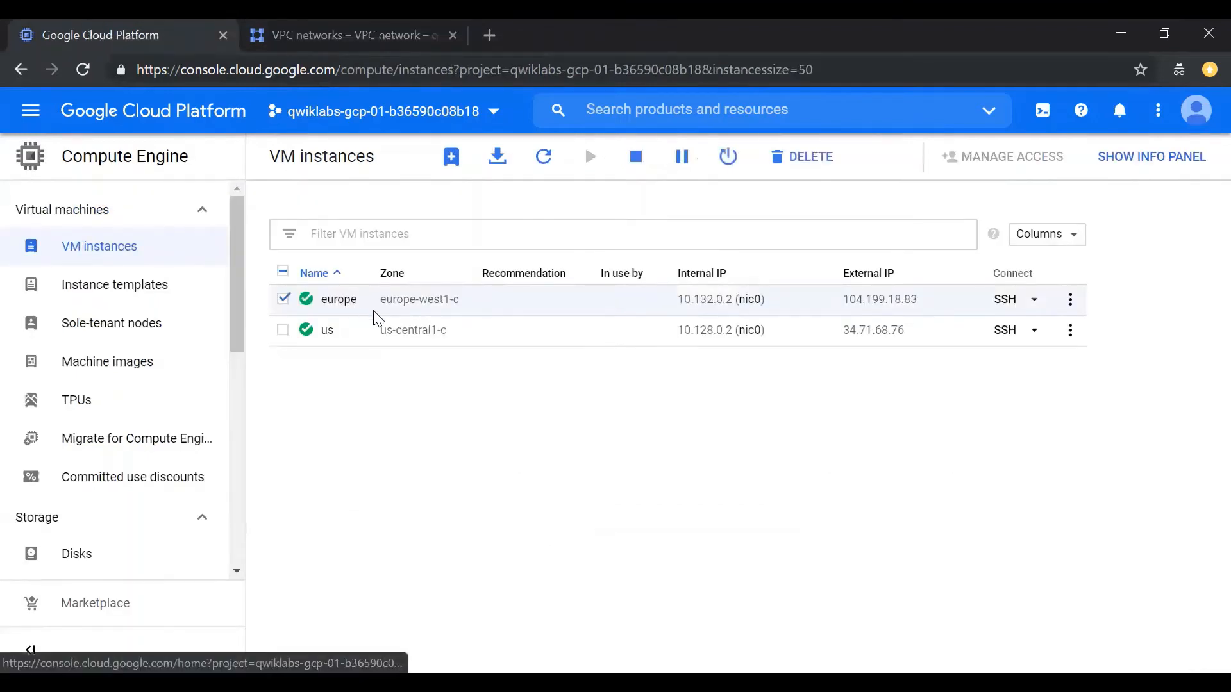
{"action": "left_click", "coordinate": [382, 19]}
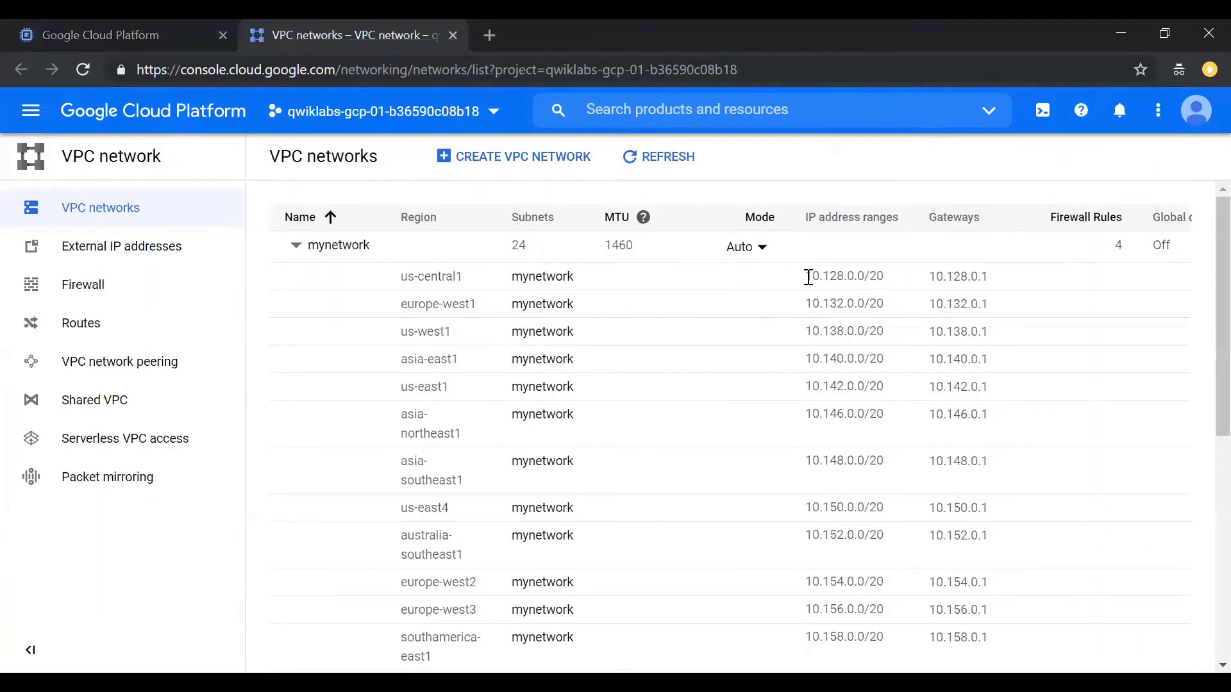
{"action": "left_click_drag", "start_coordinate": [805, 277], "coordinate": [866, 277]}
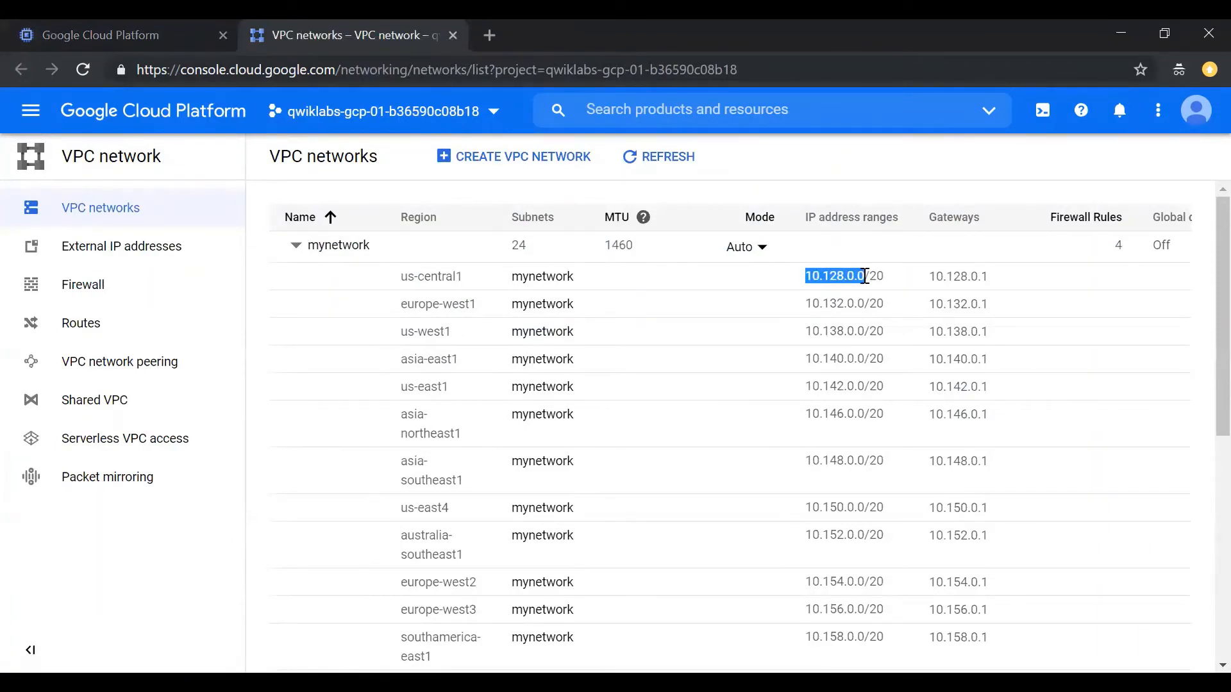
{"action": "left_click_drag", "start_coordinate": [930, 277], "coordinate": [989, 275]}
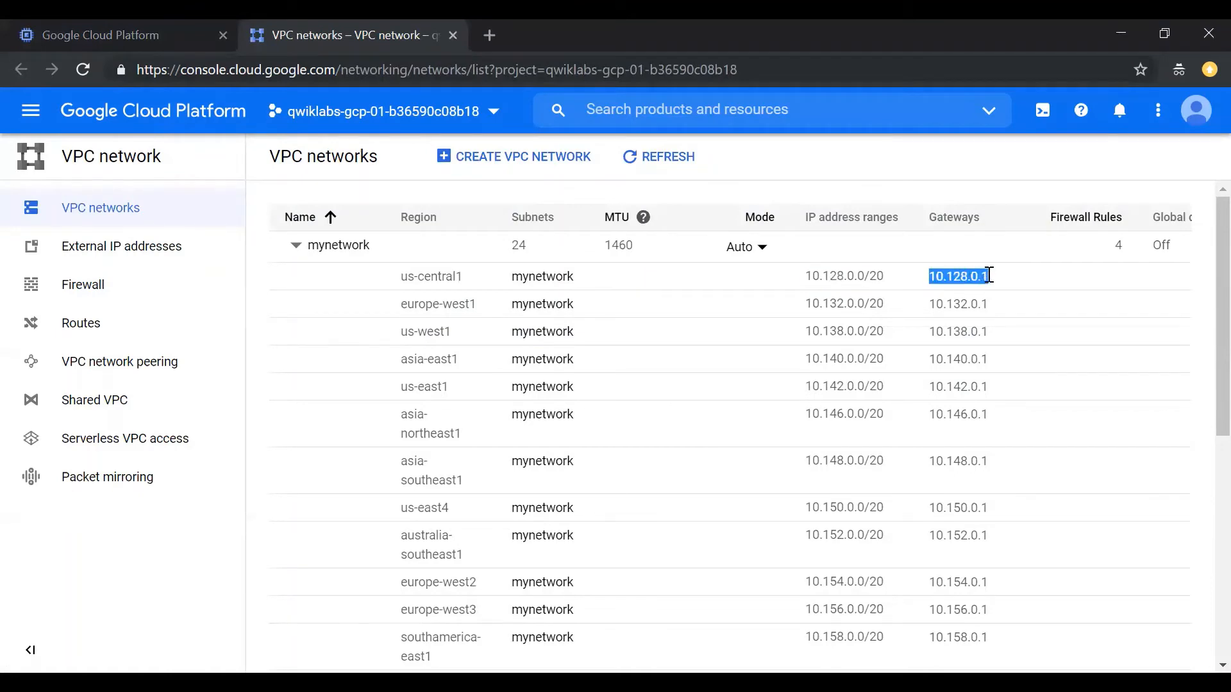
{"action": "left_click", "coordinate": [122, 25]}
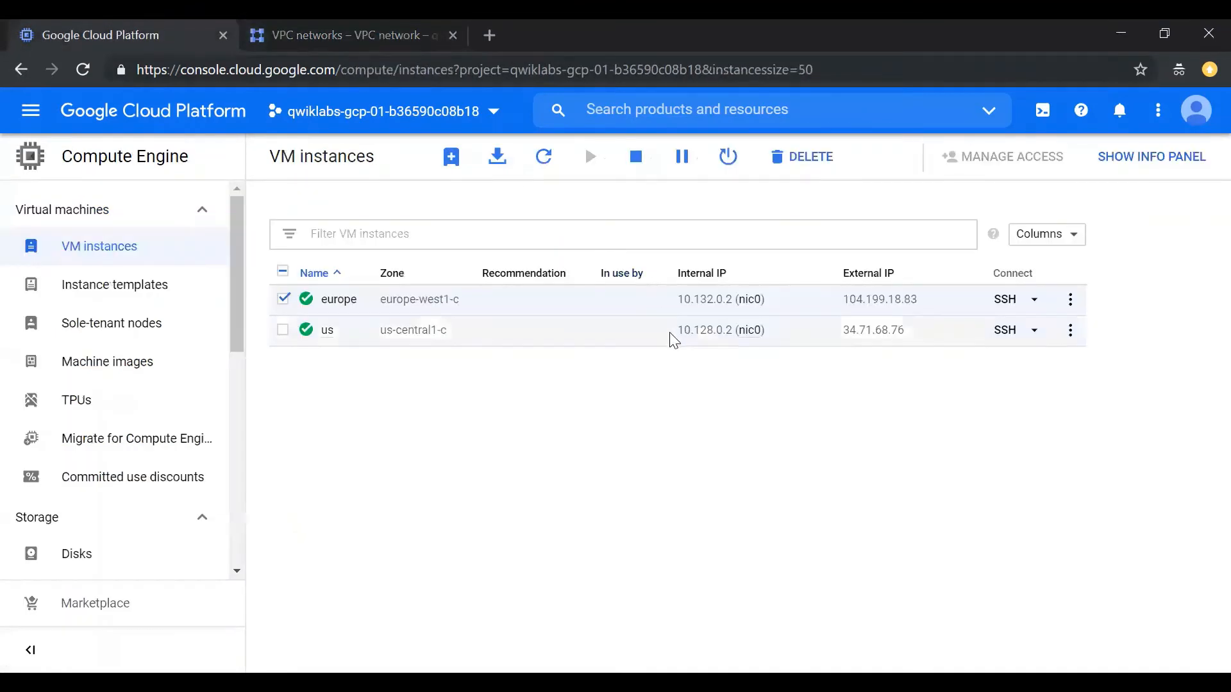
{"action": "left_click_drag", "start_coordinate": [677, 332], "coordinate": [737, 345]}
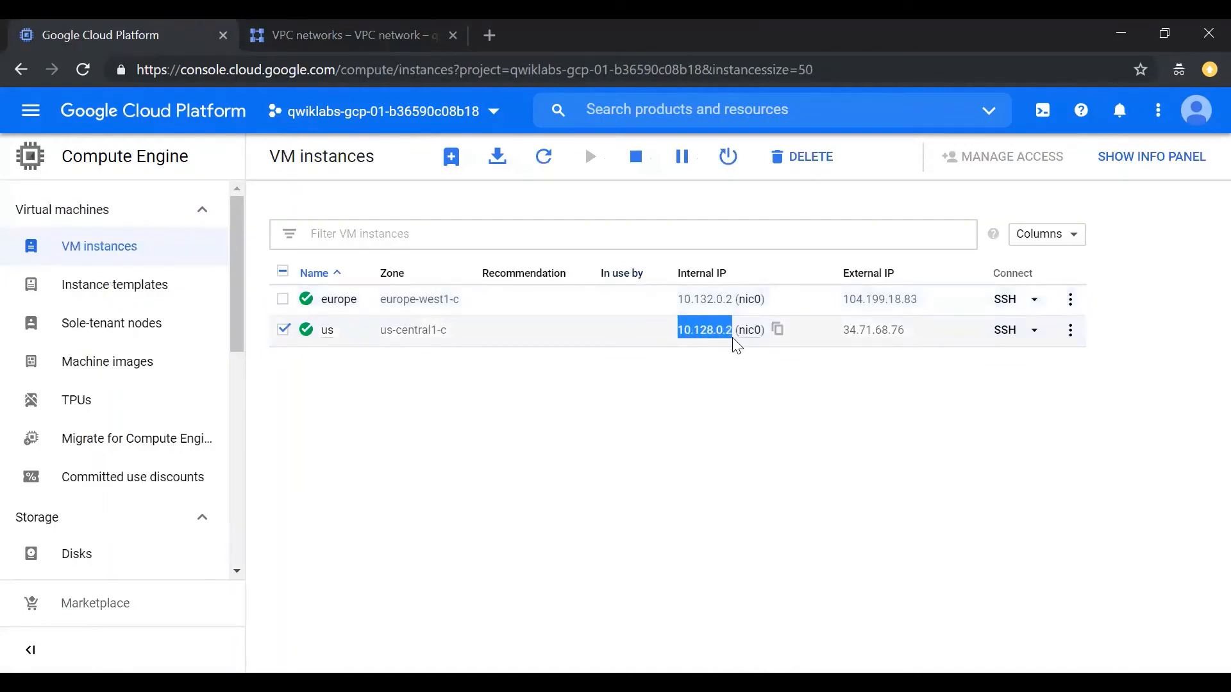
Compare mynetwork's europe-west1 address range and gateway with the europe instance's internal IP, and check its external IP
{"action": "left_click", "coordinate": [340, 20]}
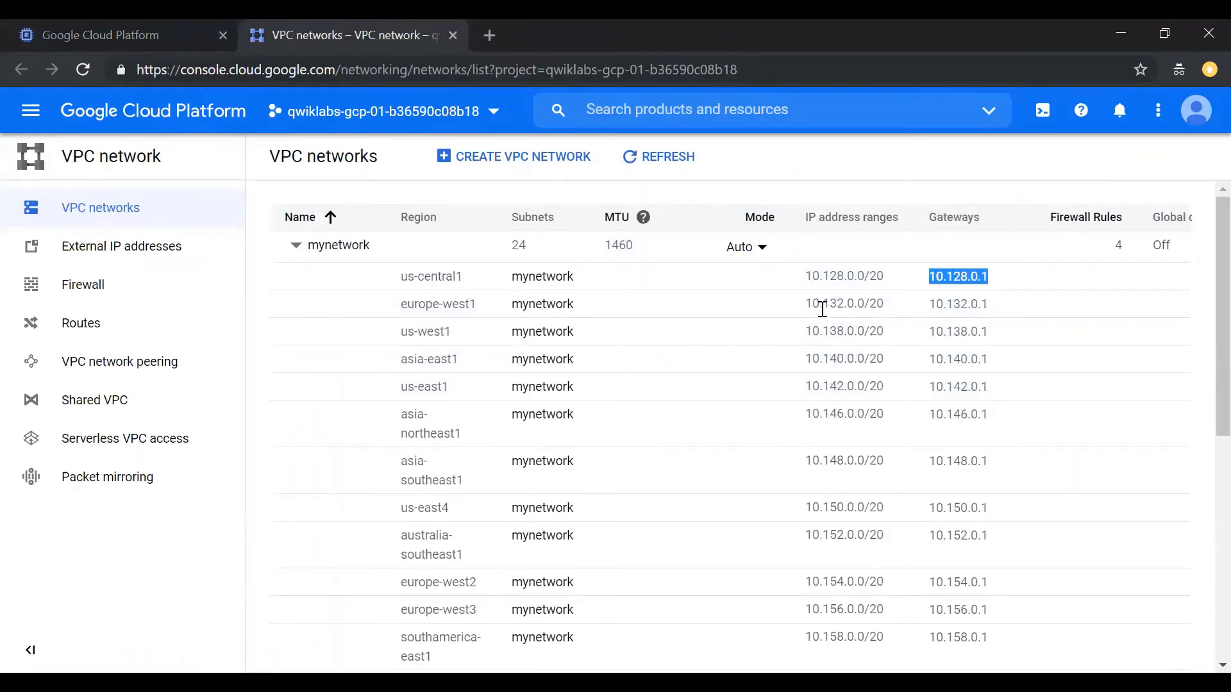
{"action": "left_click_drag", "start_coordinate": [812, 303], "coordinate": [883, 303]}
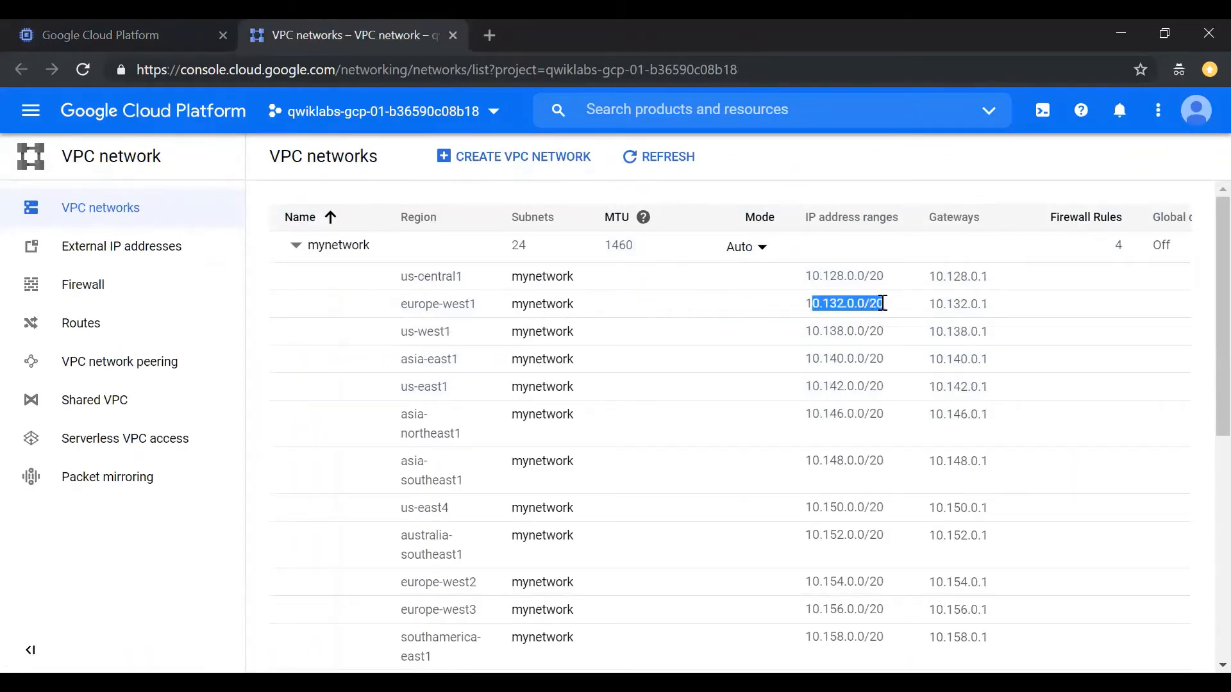
{"action": "double_click", "coordinate": [939, 303]}
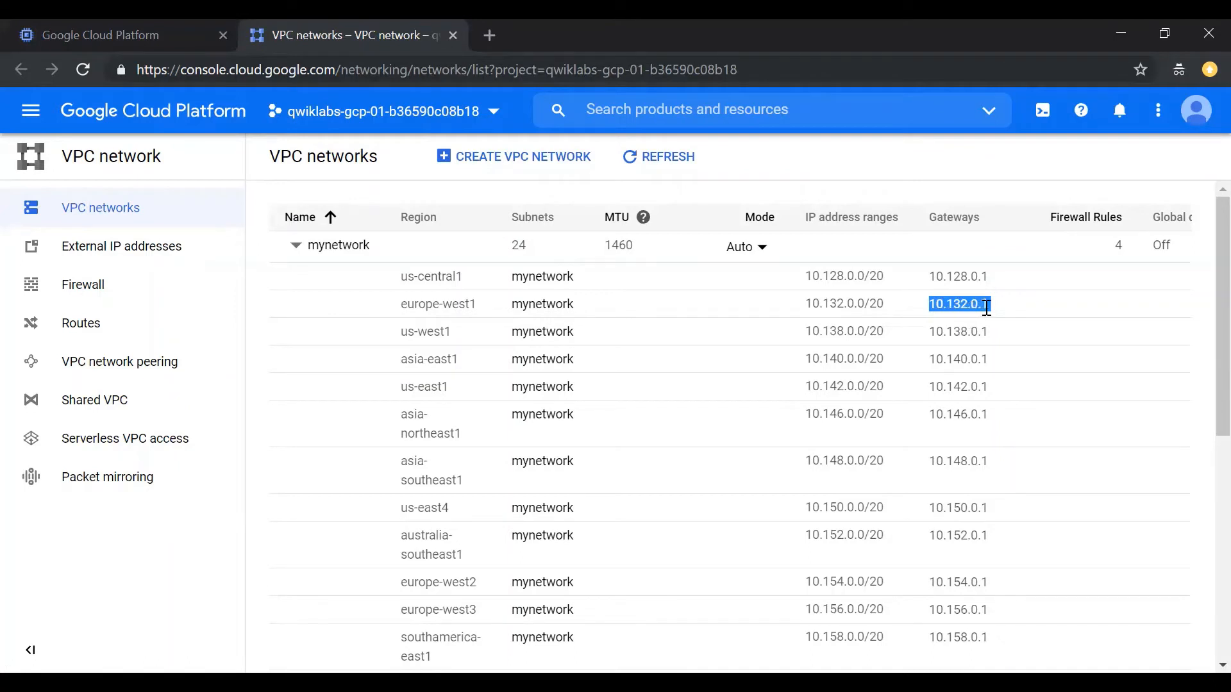
{"action": "left_click", "coordinate": [97, 21]}
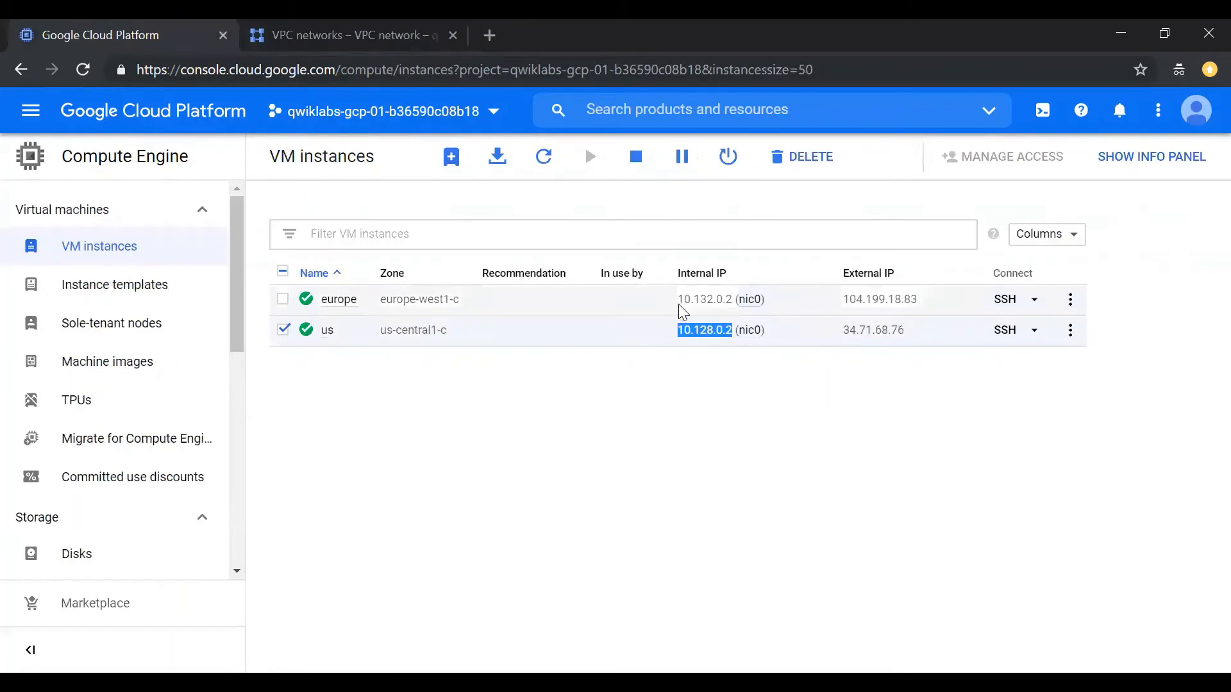
{"action": "left_click_drag", "start_coordinate": [678, 304], "coordinate": [734, 301]}
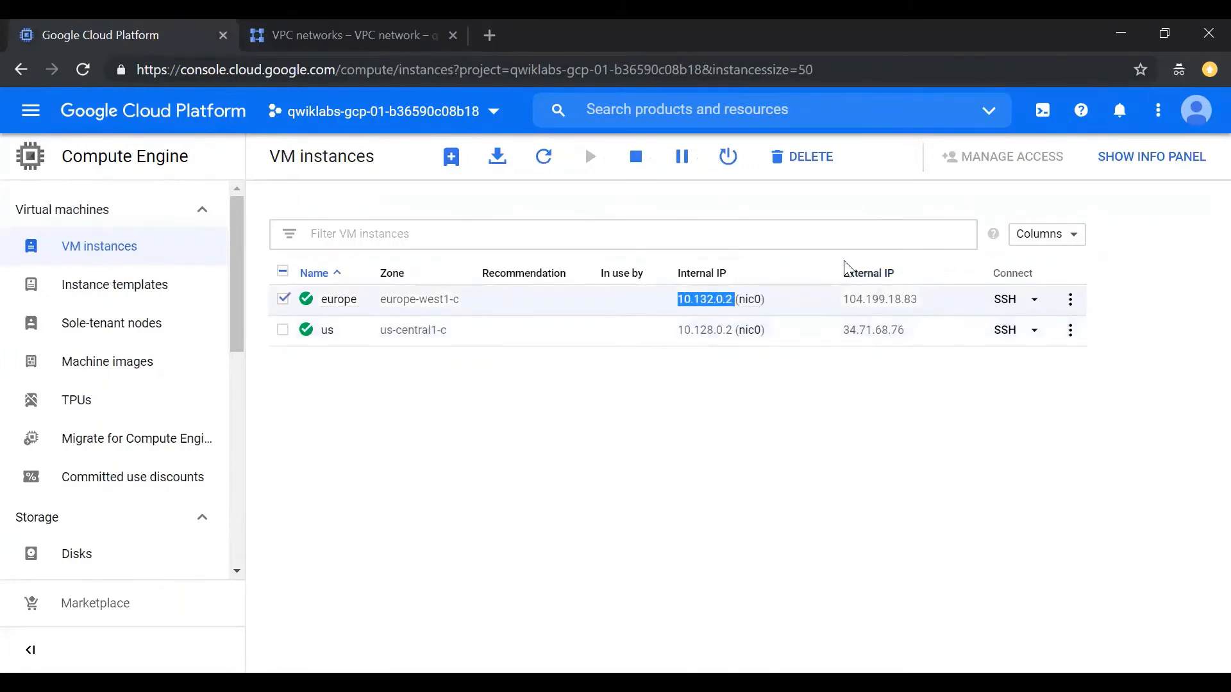
{"action": "left_click_drag", "start_coordinate": [829, 270], "coordinate": [918, 302]}
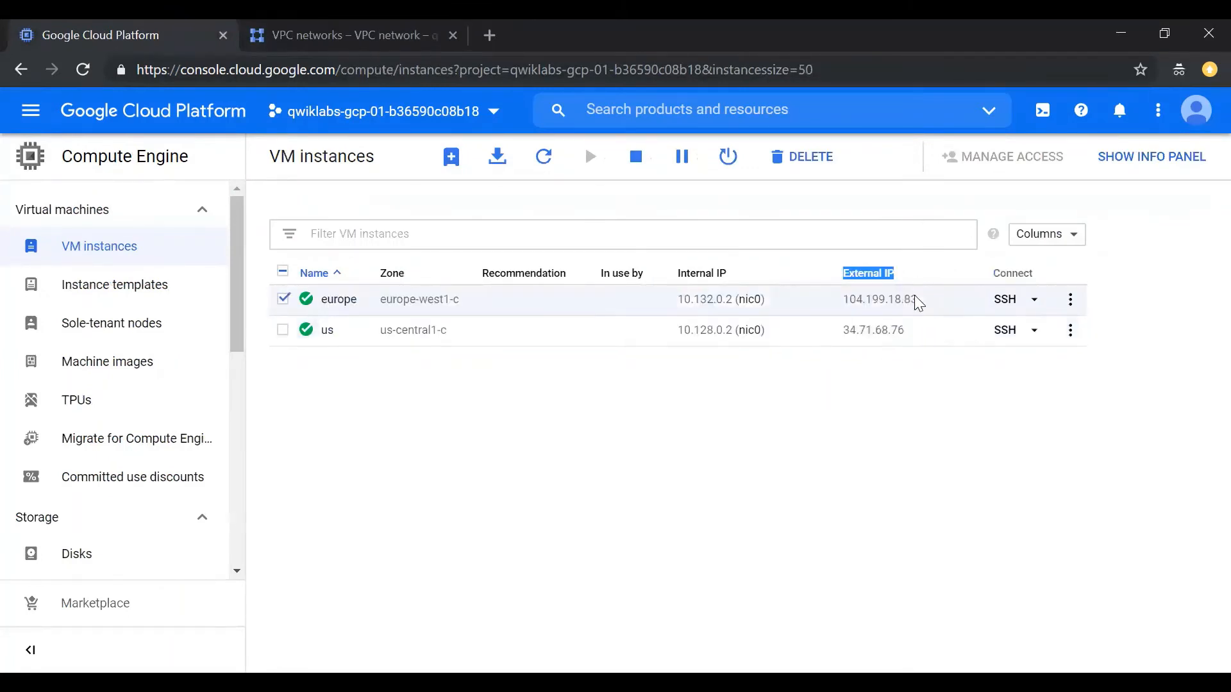
{"action": "left_click", "coordinate": [866, 386]}
Open SSH sessions to the europe and us VM instances
{"action": "left_click", "coordinate": [1009, 300]}
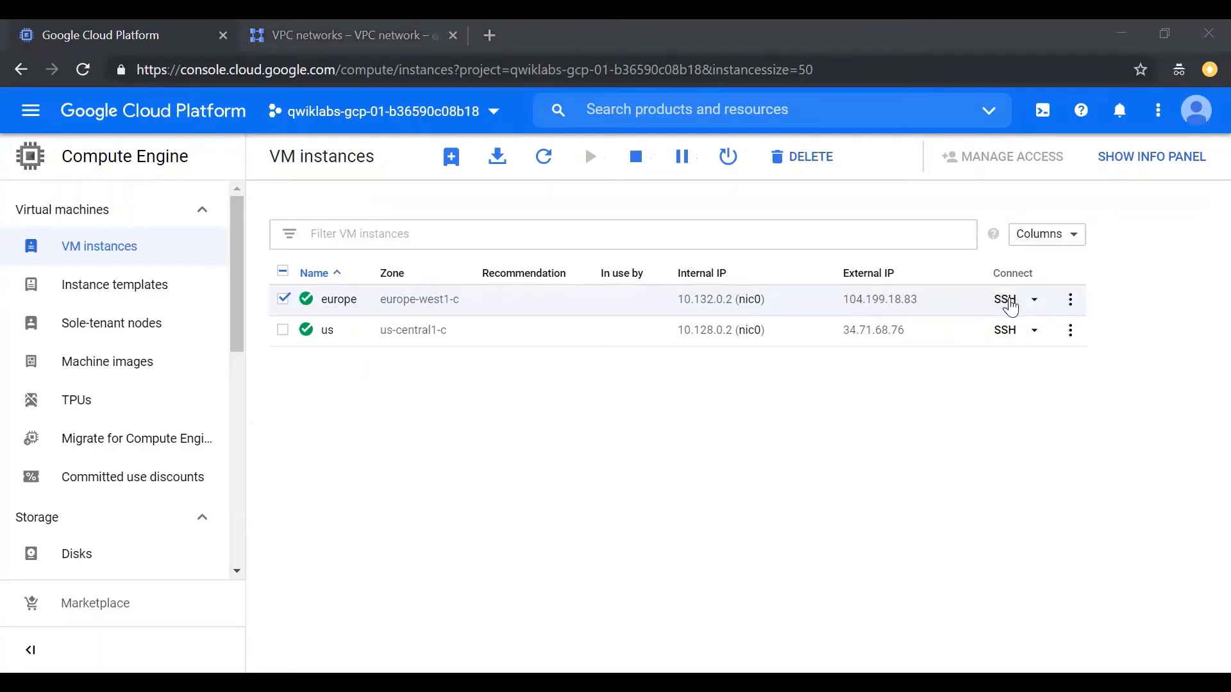
{"action": "left_click", "coordinate": [1007, 337]}
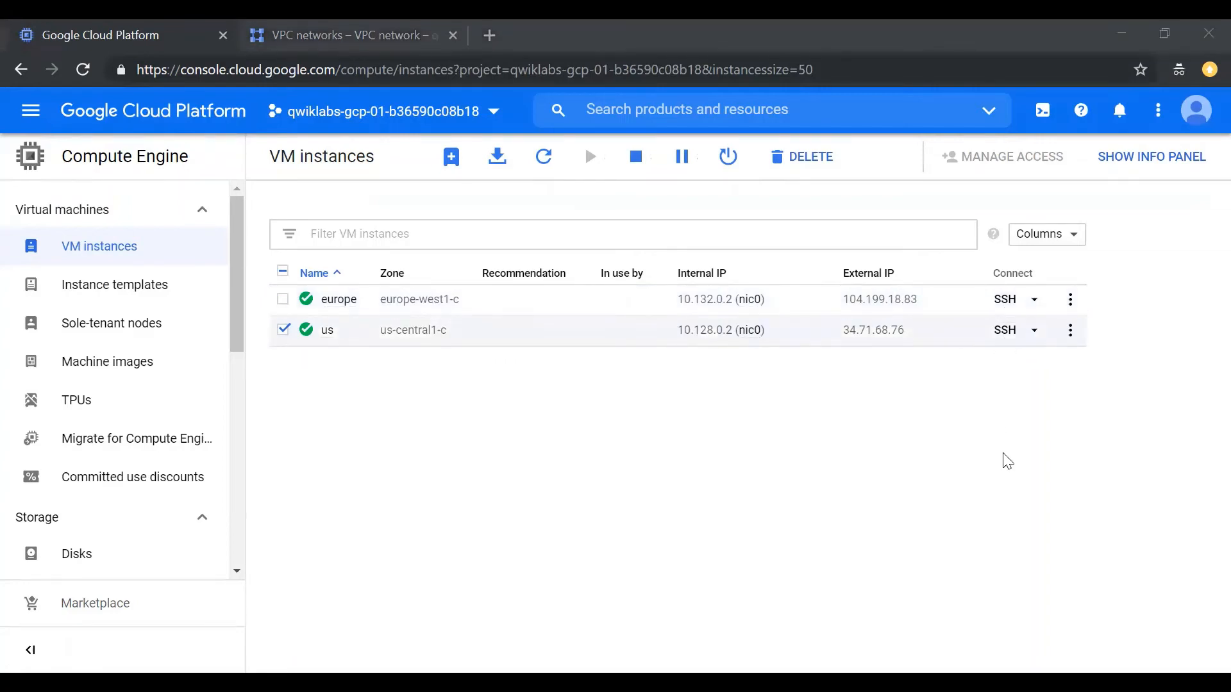
{"action": "left_click", "coordinate": [531, 282]}
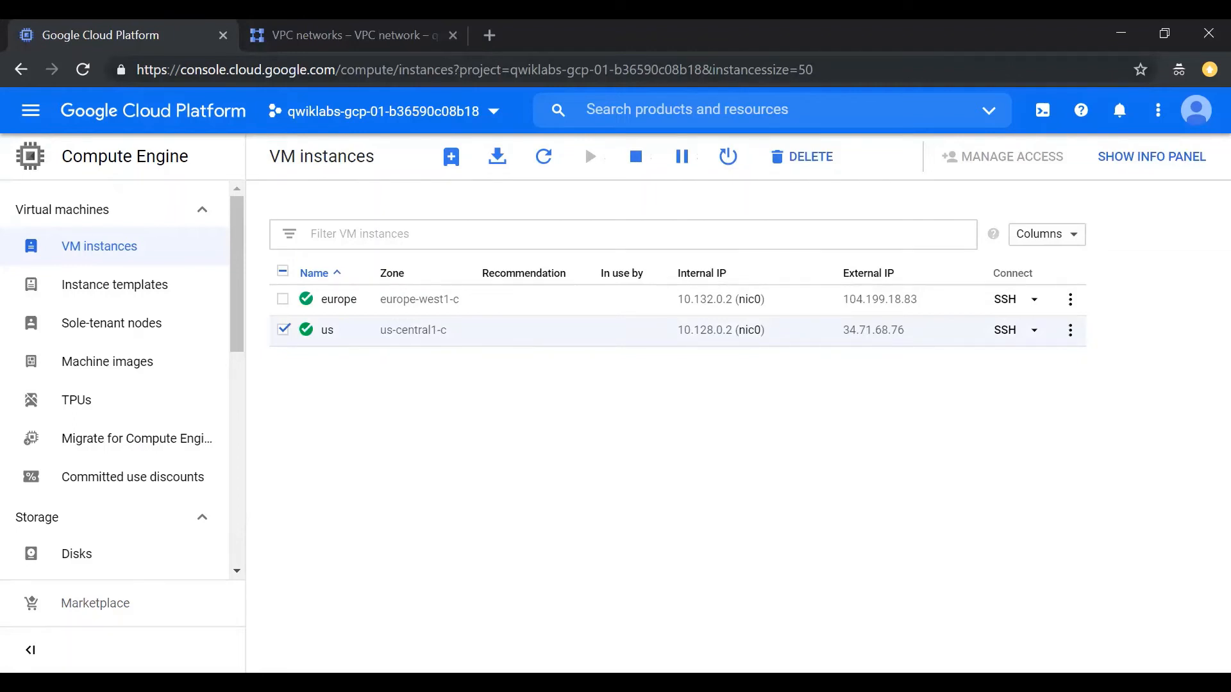
{"action": "right_click", "coordinate": [662, 199]}
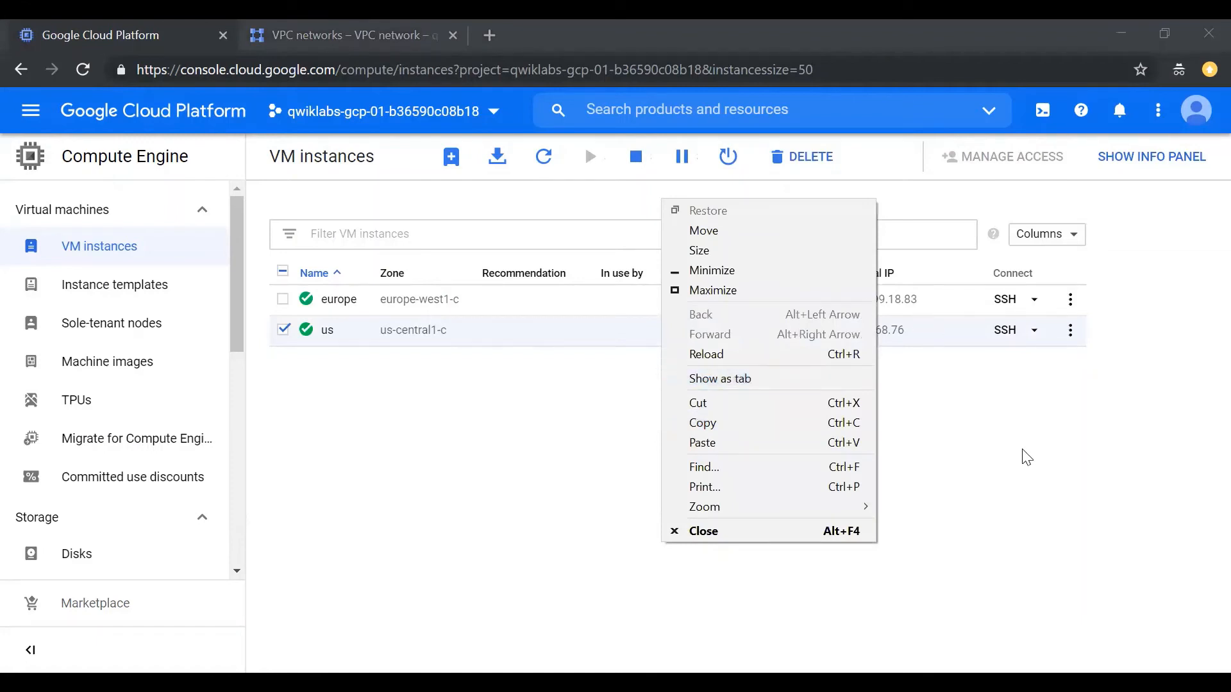
{"action": "left_click", "coordinate": [503, 618]}
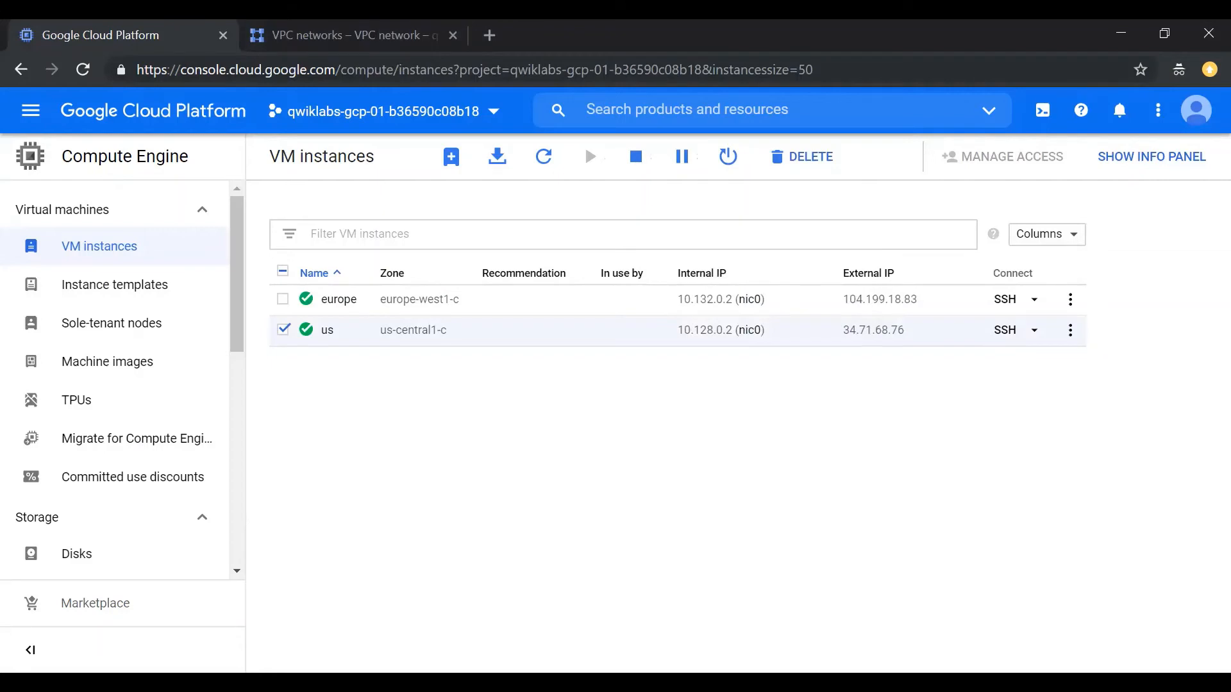
Convert the europe and us SSH windows into tabs of the main browser window
{"action": "key", "text": "alt+Tab"}
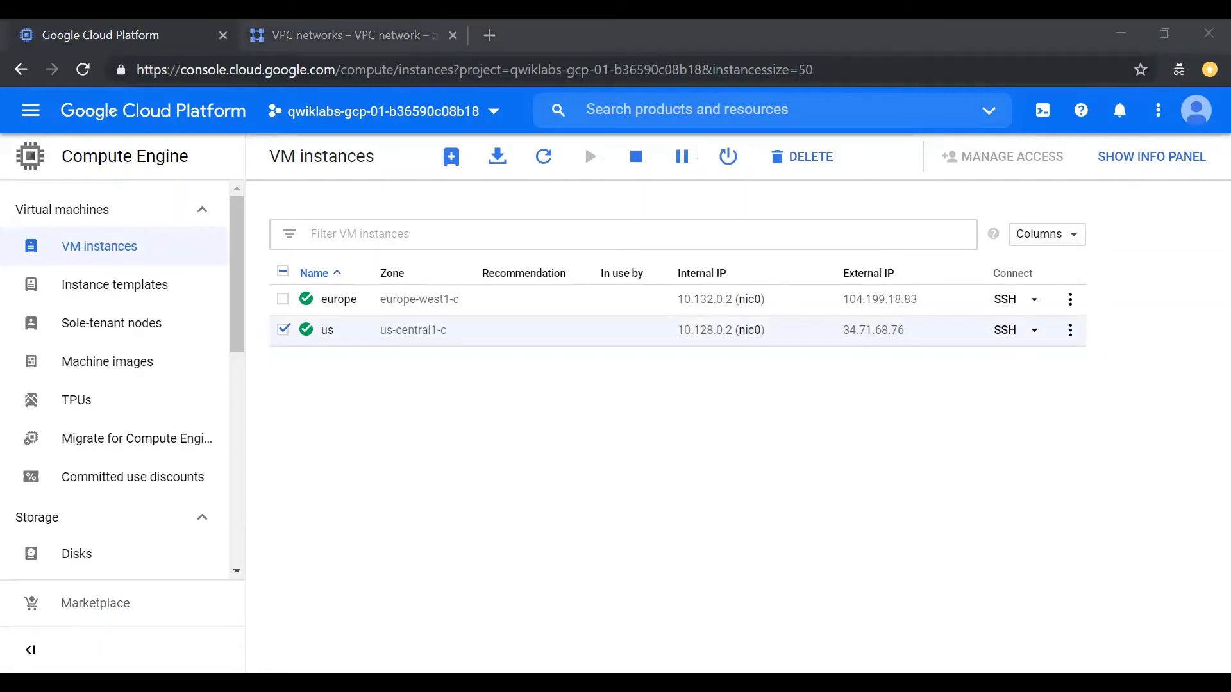
{"action": "right_click", "coordinate": [156, 34]}
{"action": "left_click", "coordinate": [216, 222]}
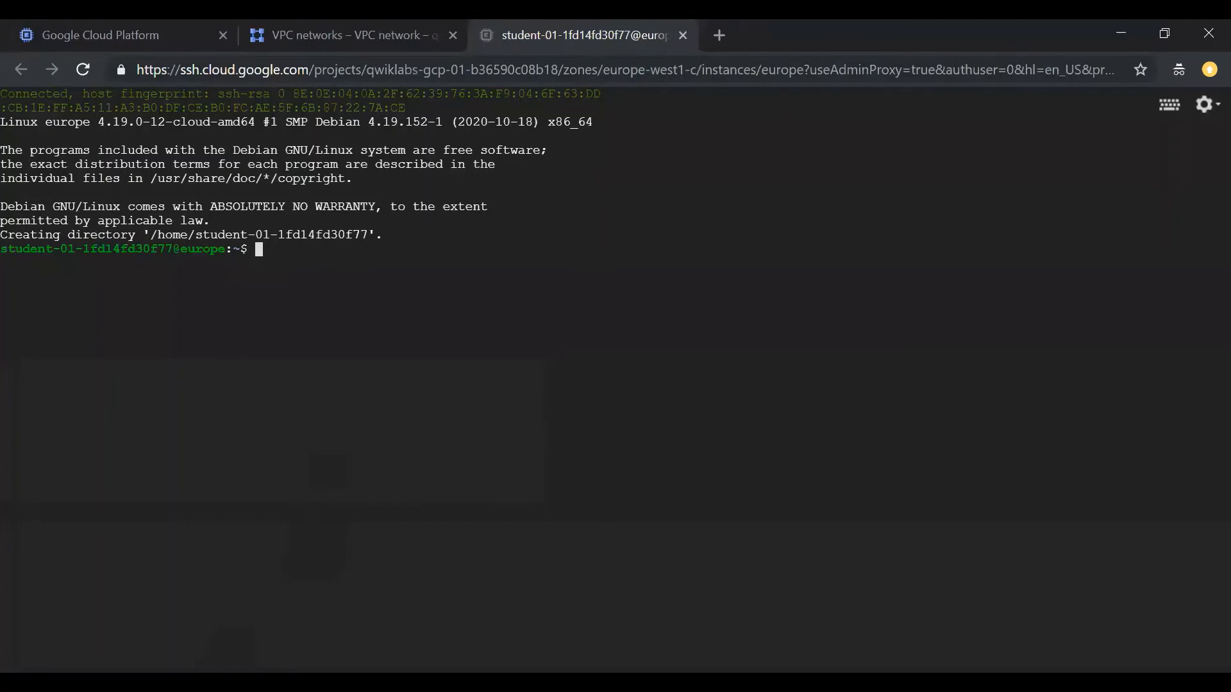
{"action": "key", "text": "alt+Tab"}
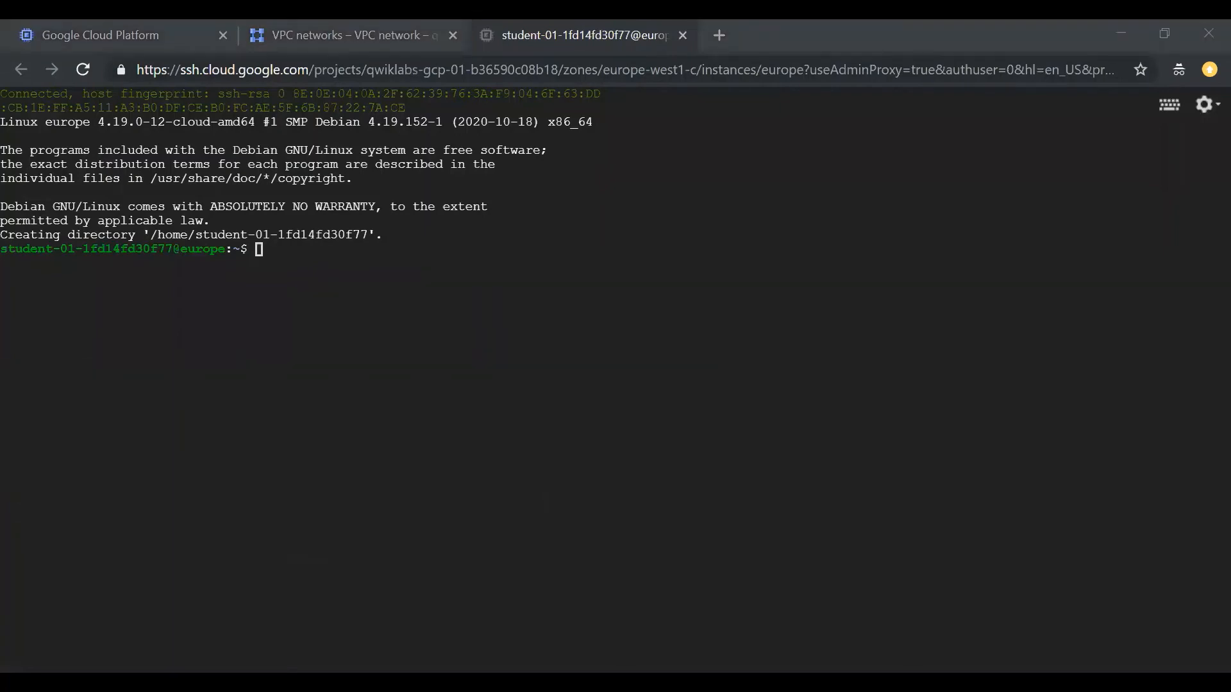
{"action": "right_click", "coordinate": [133, 29]}
{"action": "left_click", "coordinate": [205, 212]}
Check the shell prompts in the europe and us SSH sessions to tell which instance each one belongs to
{"action": "left_click", "coordinate": [387, 21]}
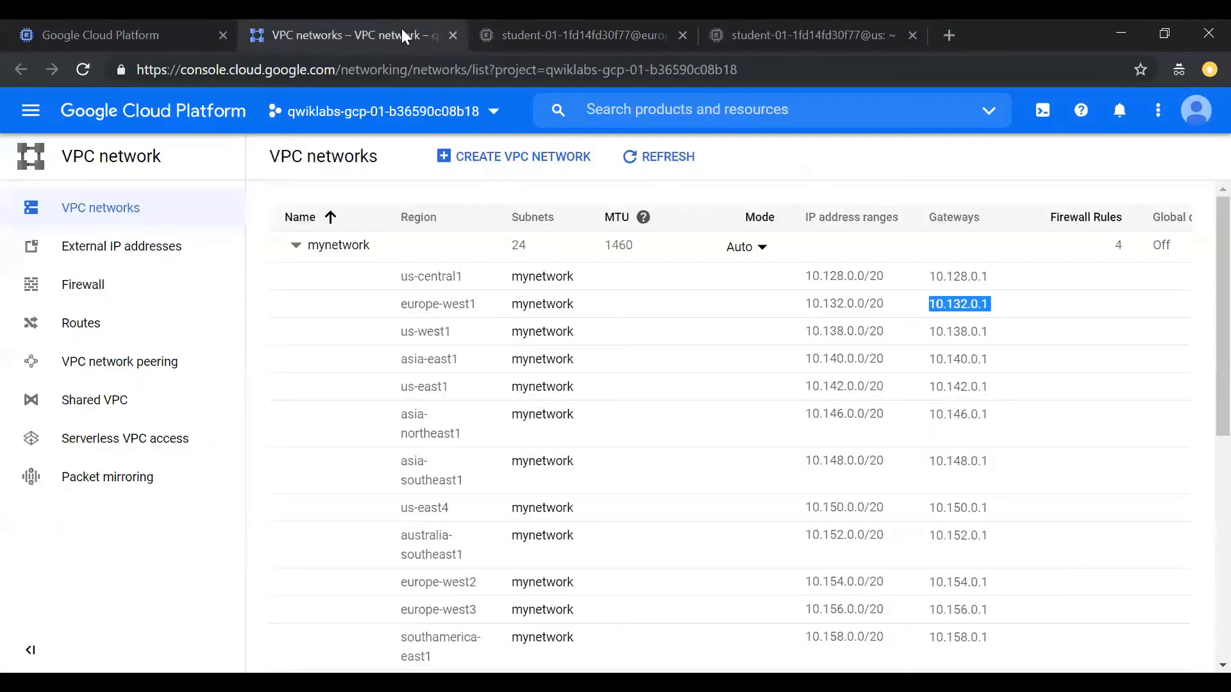
{"action": "left_click", "coordinate": [106, 21]}
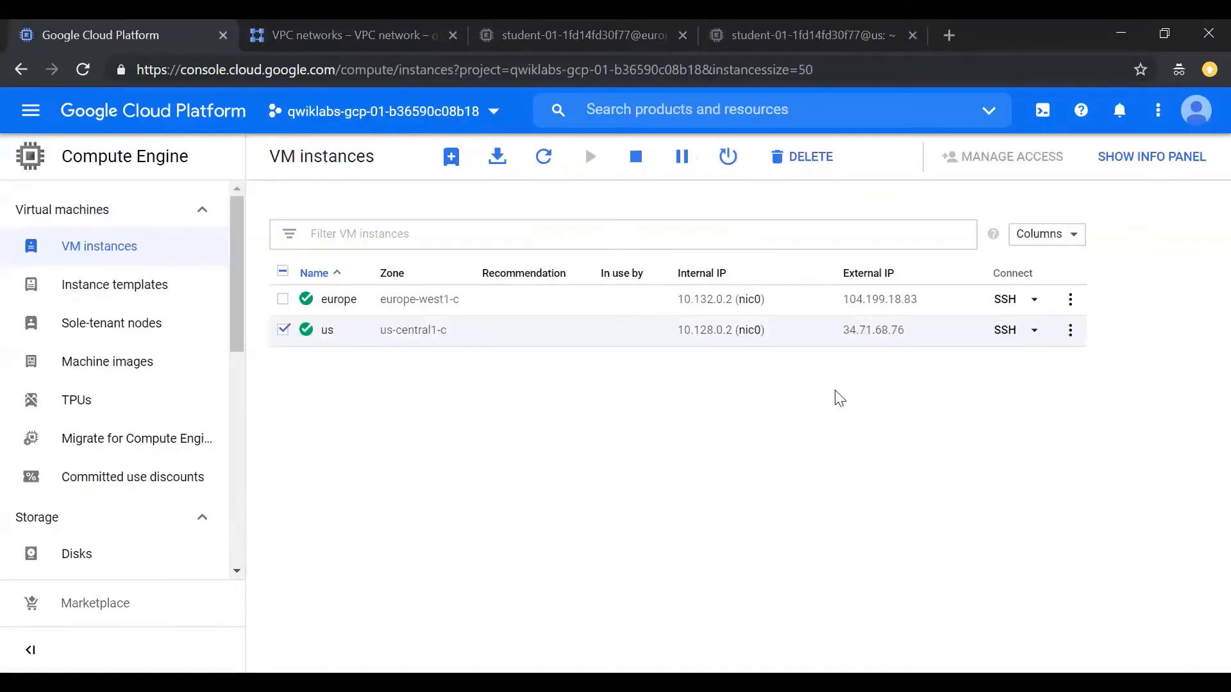
{"action": "left_click", "coordinate": [539, 28]}
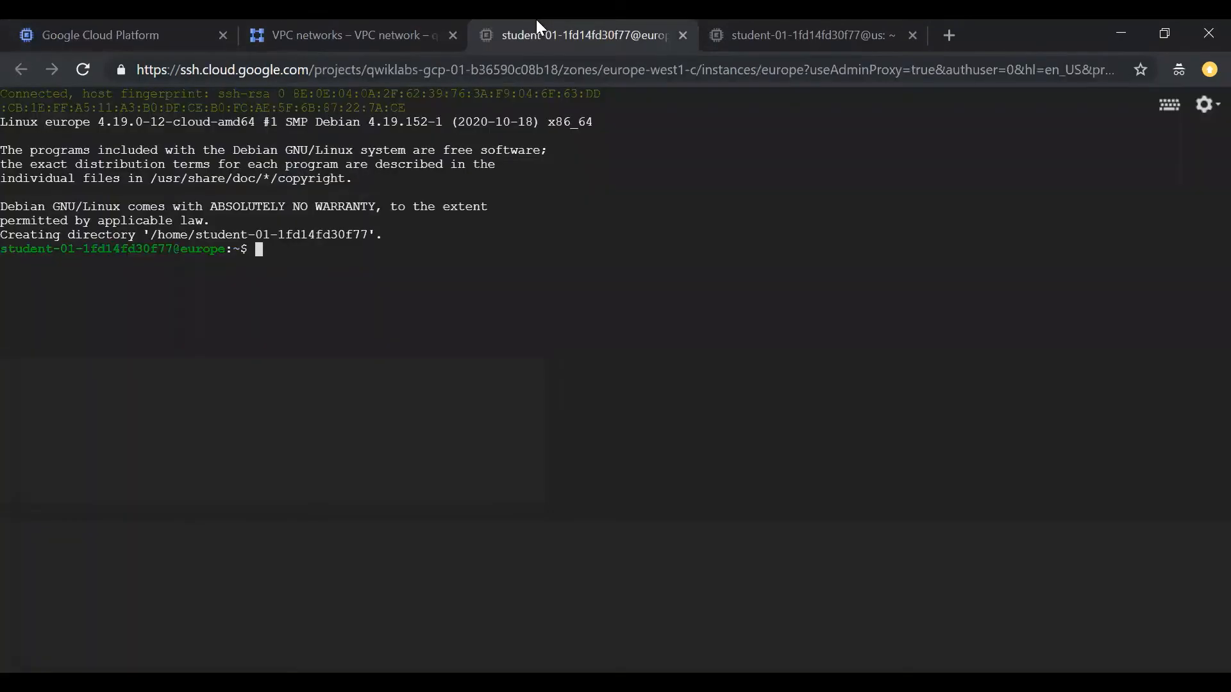
{"action": "triple_click", "coordinate": [205, 252]}
{"action": "left_click", "coordinate": [718, 29]}
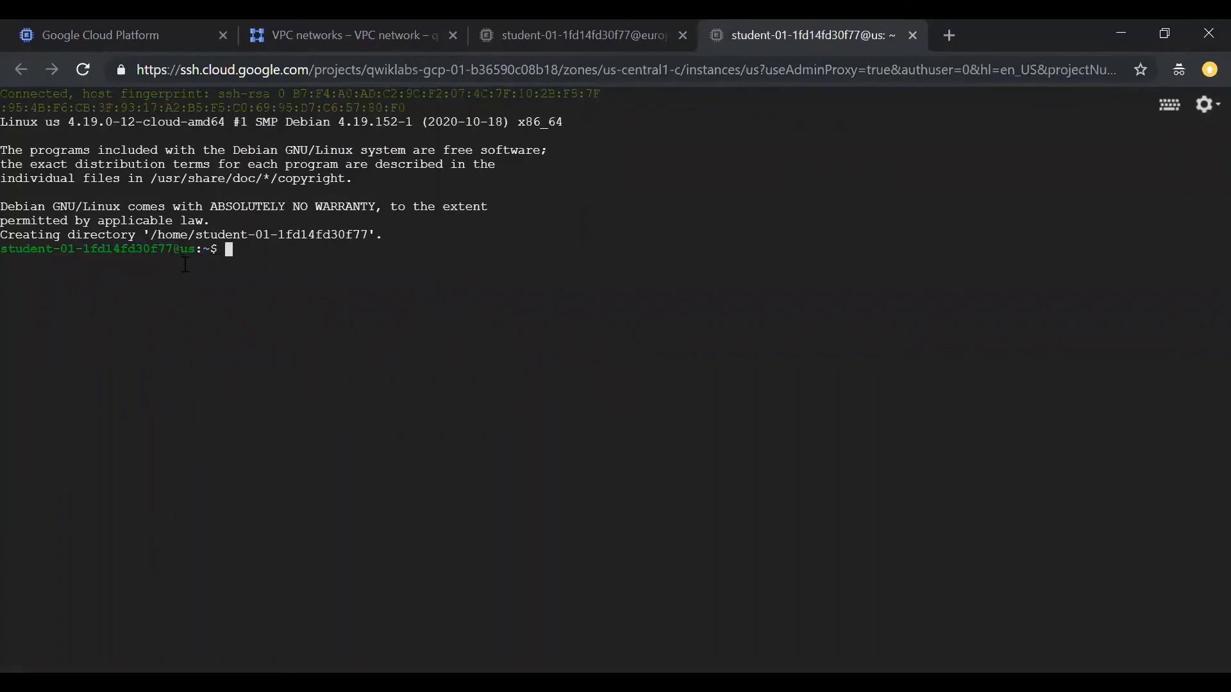
{"action": "left_click_drag", "start_coordinate": [196, 251], "coordinate": [1, 251]}
{"action": "left_click", "coordinate": [571, 20]}
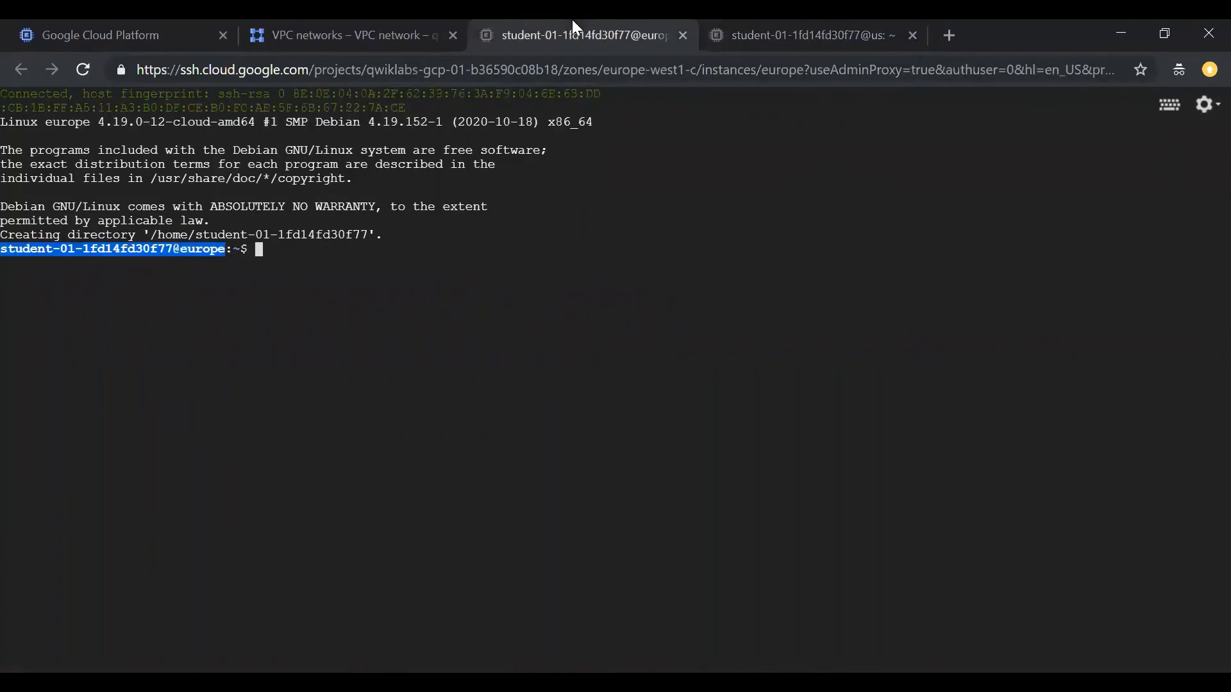
Enter the beginning of a ping -c 3 command in the europe session and place the VM instances page beside the SSH sessions
{"action": "left_click", "coordinate": [289, 251]}
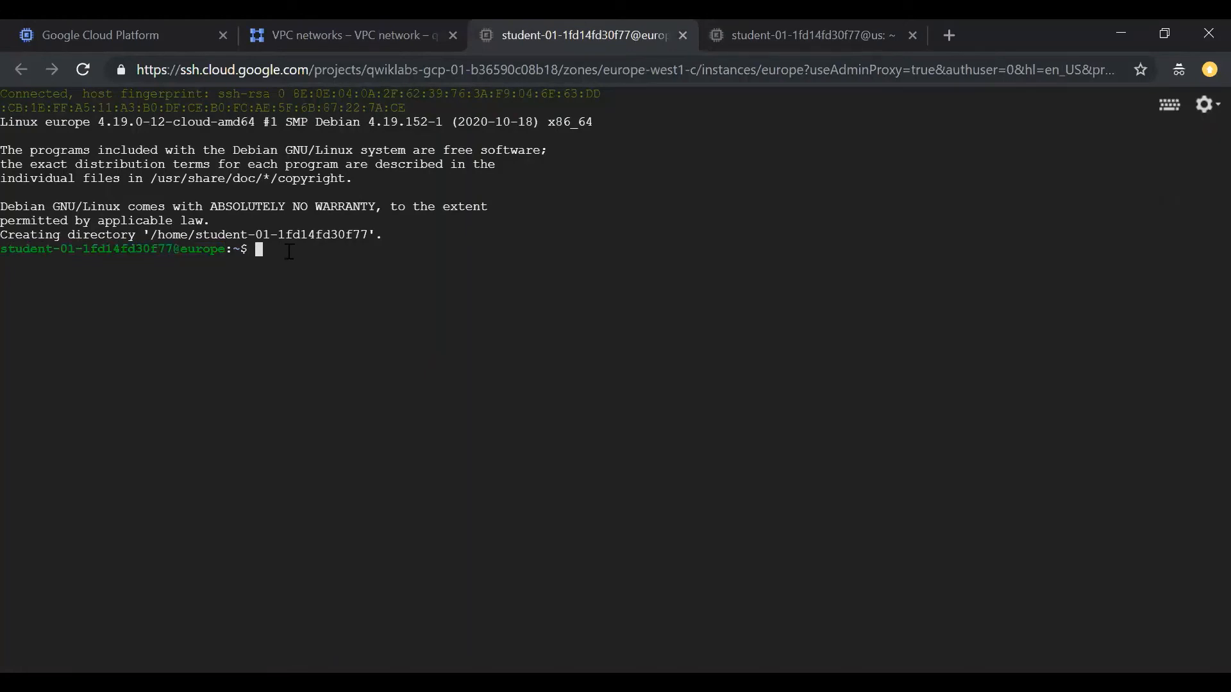
{"action": "type", "text": "ping -c 3"}
{"action": "left_click", "coordinate": [315, 34]}
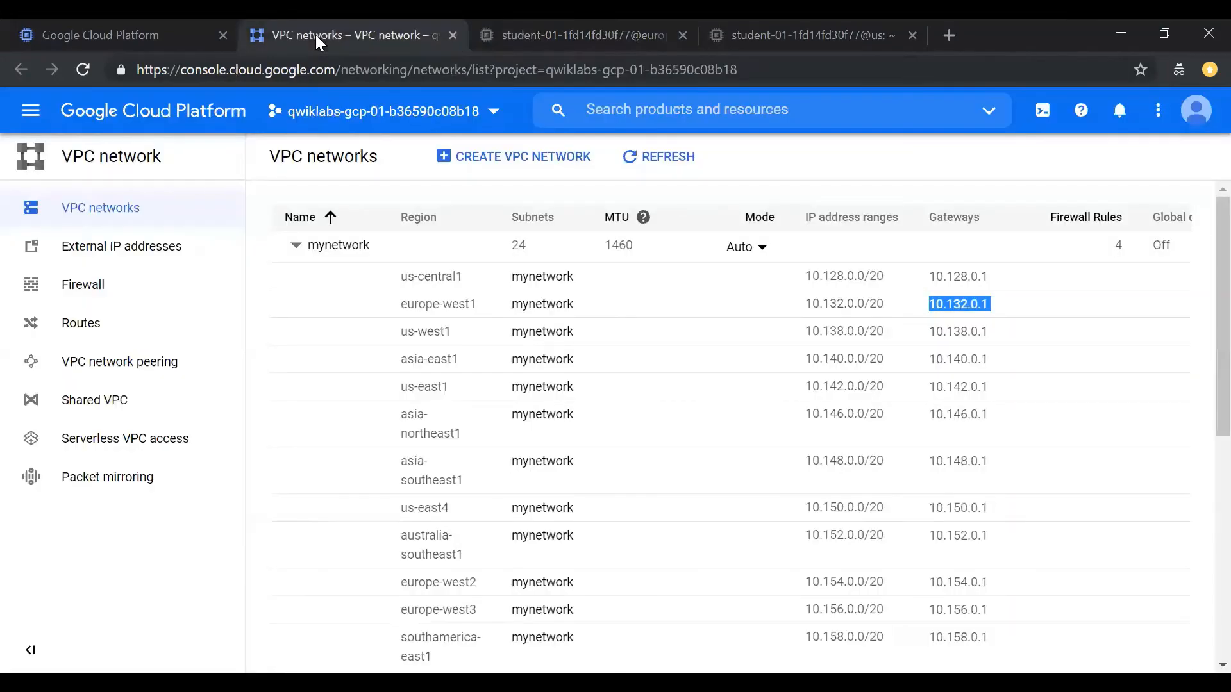
{"action": "left_click_drag", "start_coordinate": [100, 27], "coordinate": [244, 19]}
{"action": "left_click", "coordinate": [604, 19]}
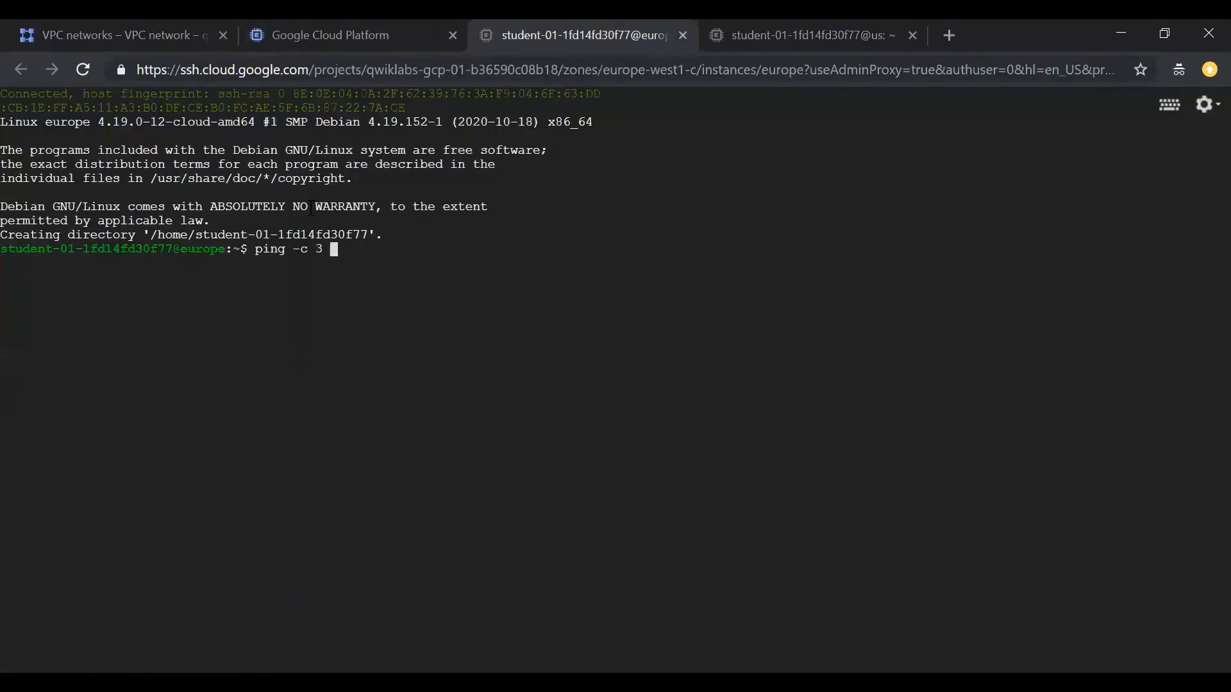
{"action": "triple_click", "coordinate": [213, 251]}
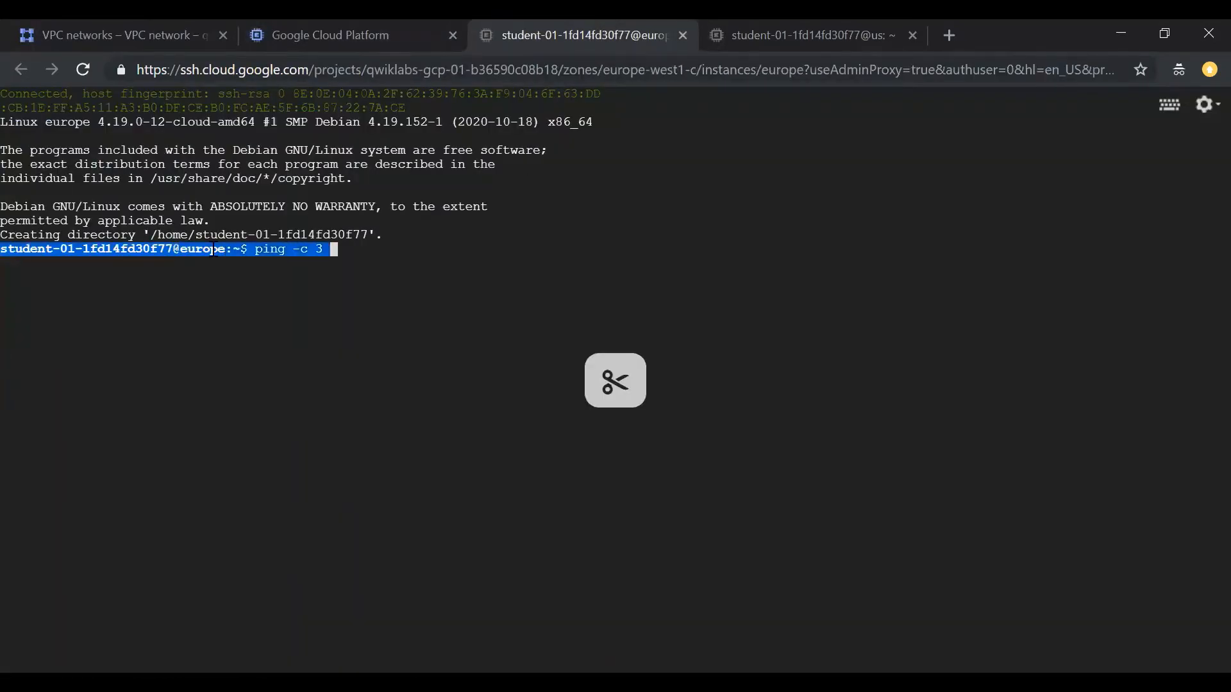
Complete the ping command in the europe session with the us instance's internal IP 10.128.0.2 and run it
{"action": "left_click", "coordinate": [324, 22]}
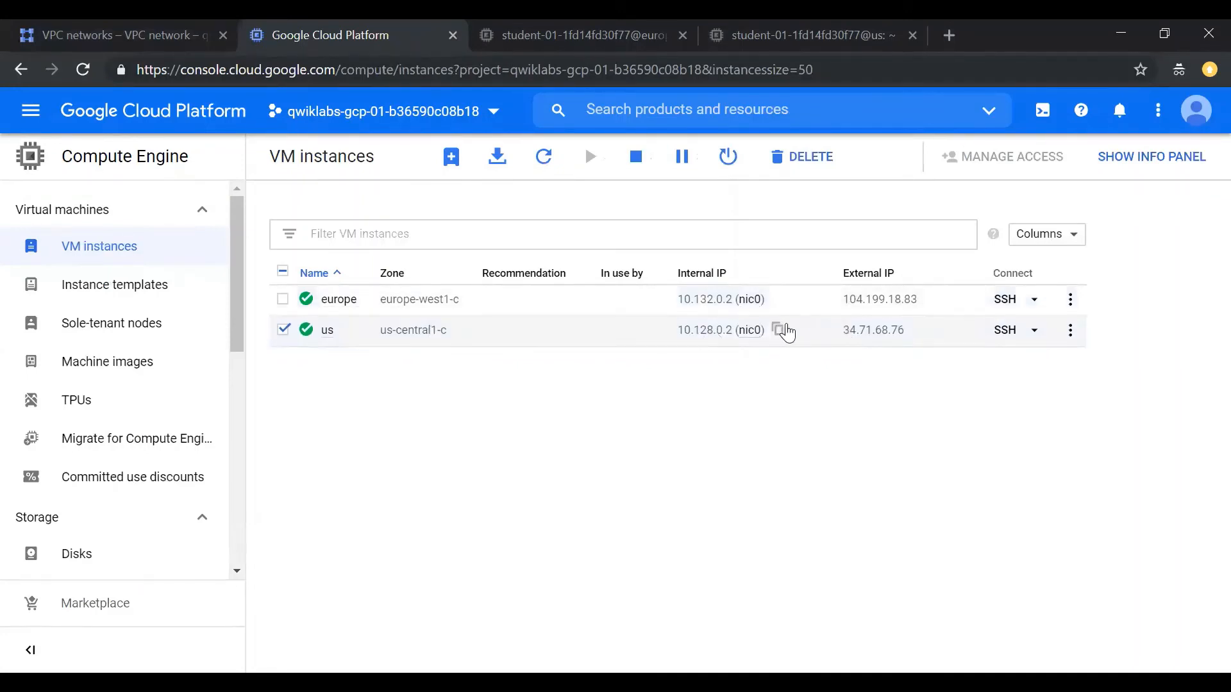
{"action": "left_click", "coordinate": [779, 329]}
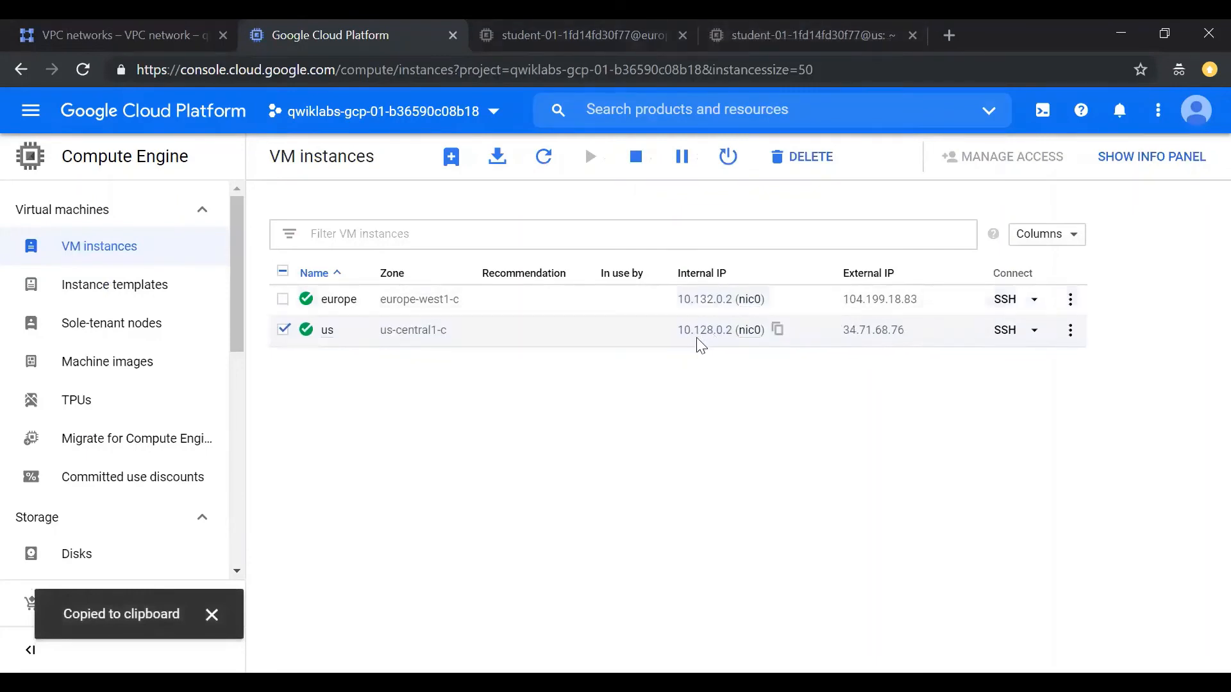
{"action": "left_click", "coordinate": [545, 32]}
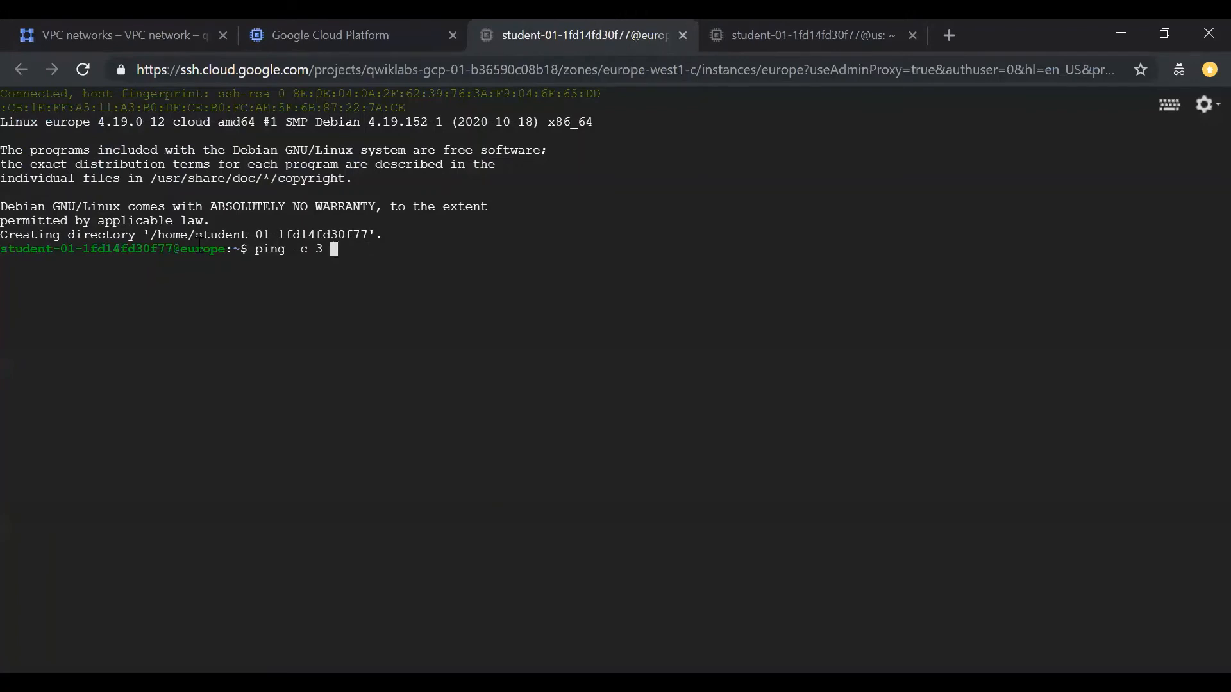
{"action": "left_click", "coordinate": [363, 40]}
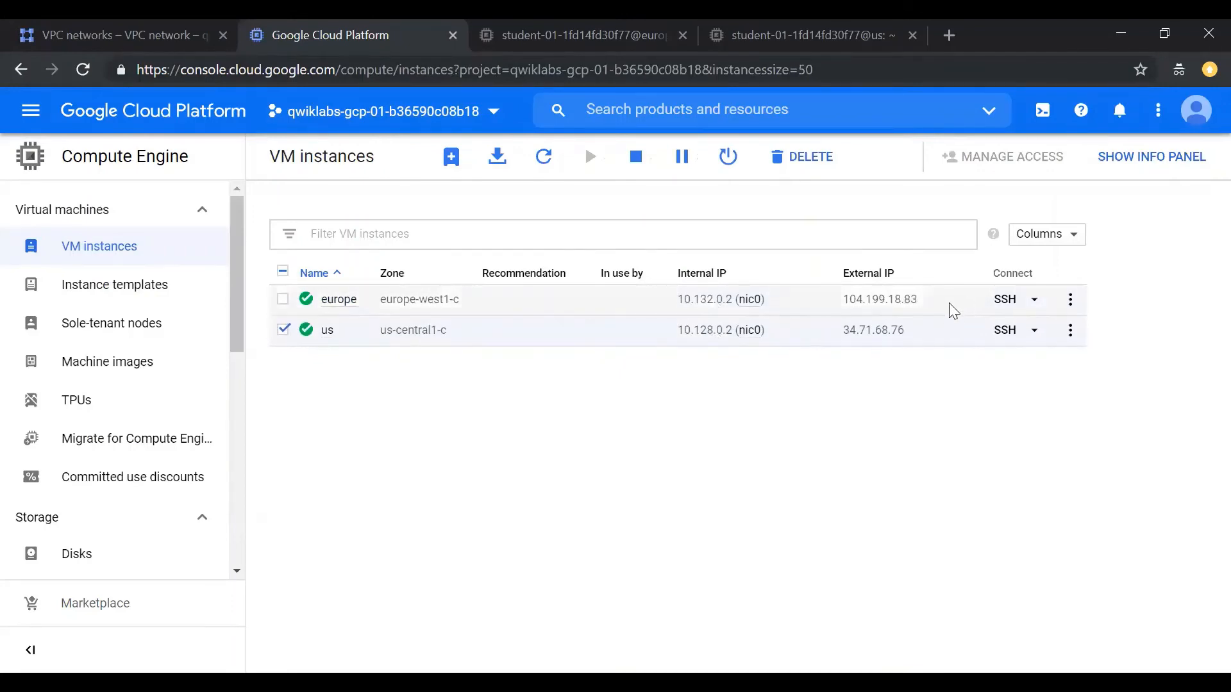
{"action": "left_click", "coordinate": [556, 33]}
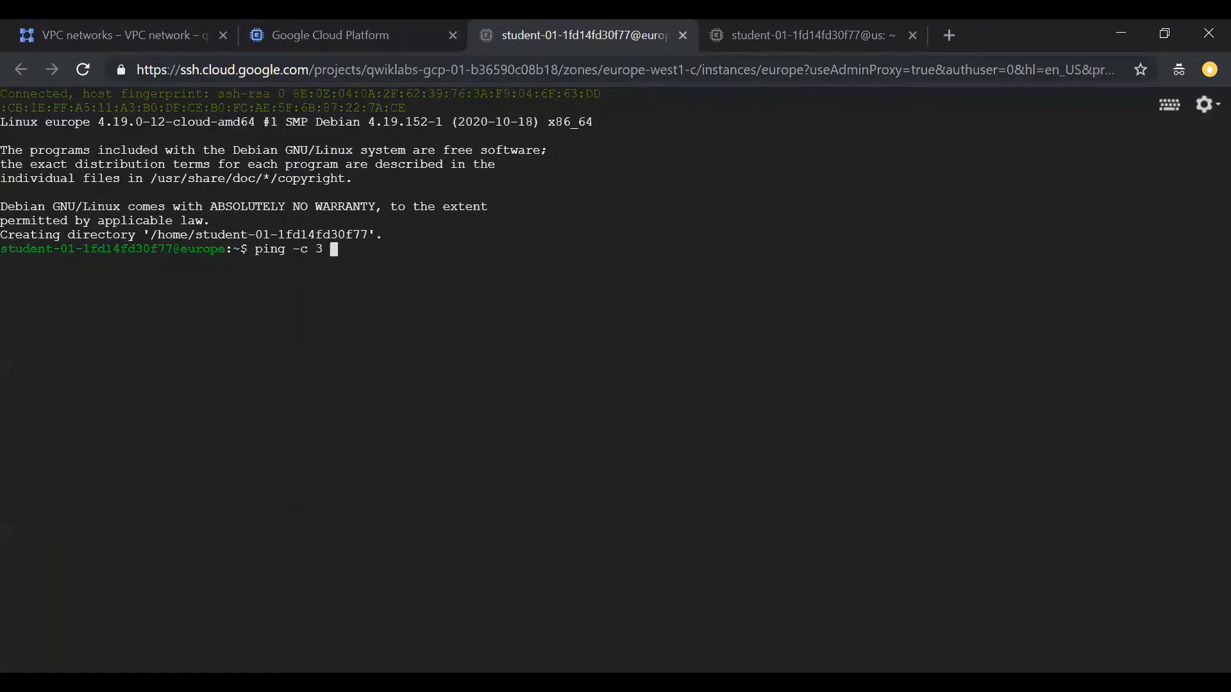
{"action": "key", "text": "ctrl+v"}
{"action": "key", "text": "Return"}
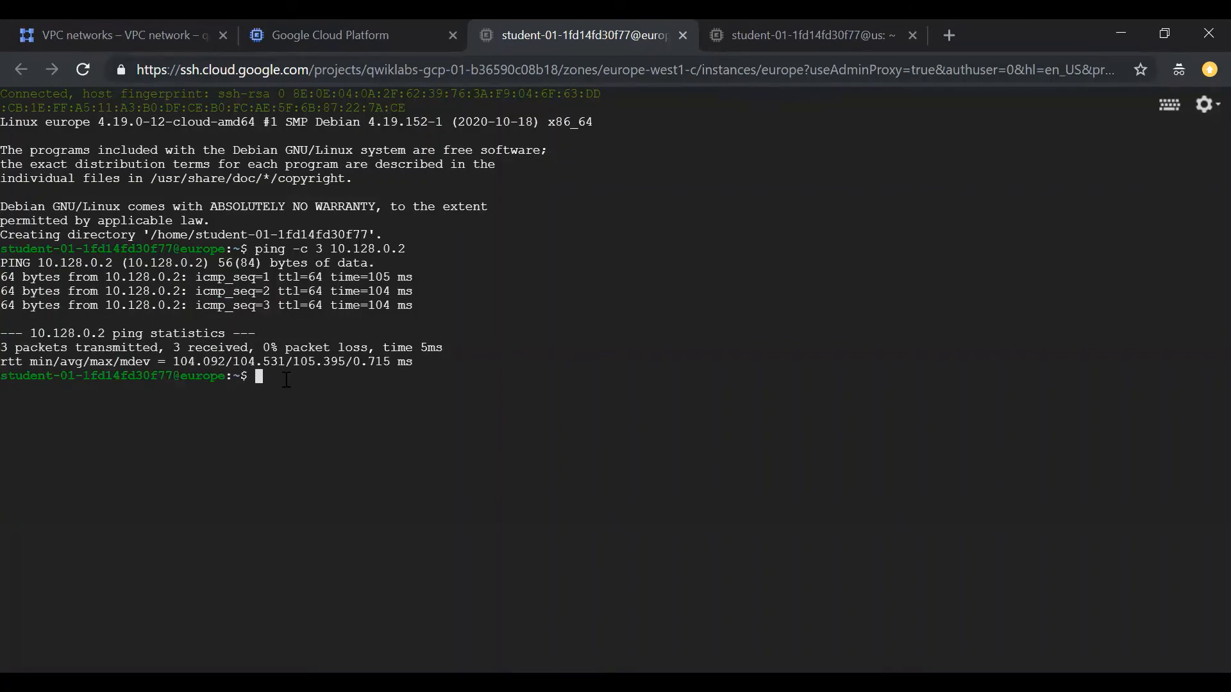
From the europe session, ping the us instance with three packets by its name us and by its external IP 34.71.68.76
{"action": "type", "text": "ping -c 3 us"}
{"action": "key", "text": "Return"}
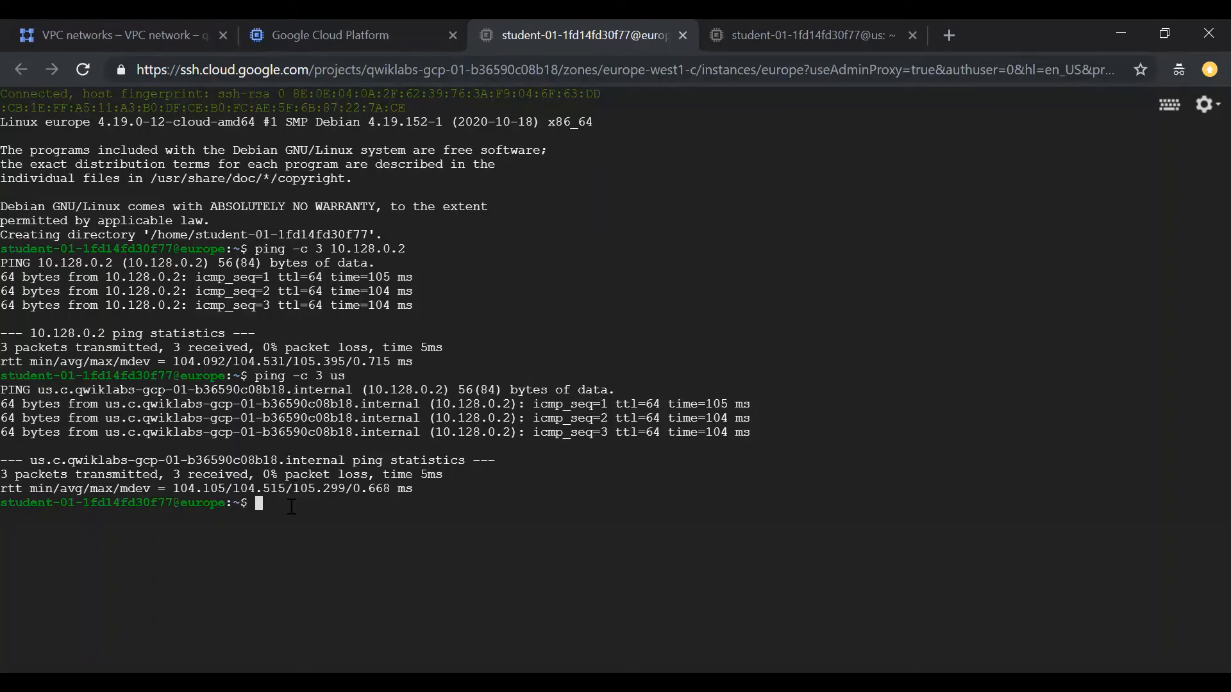
{"action": "type", "text": "ping -c 3"}
{"action": "left_click", "coordinate": [301, 21]}
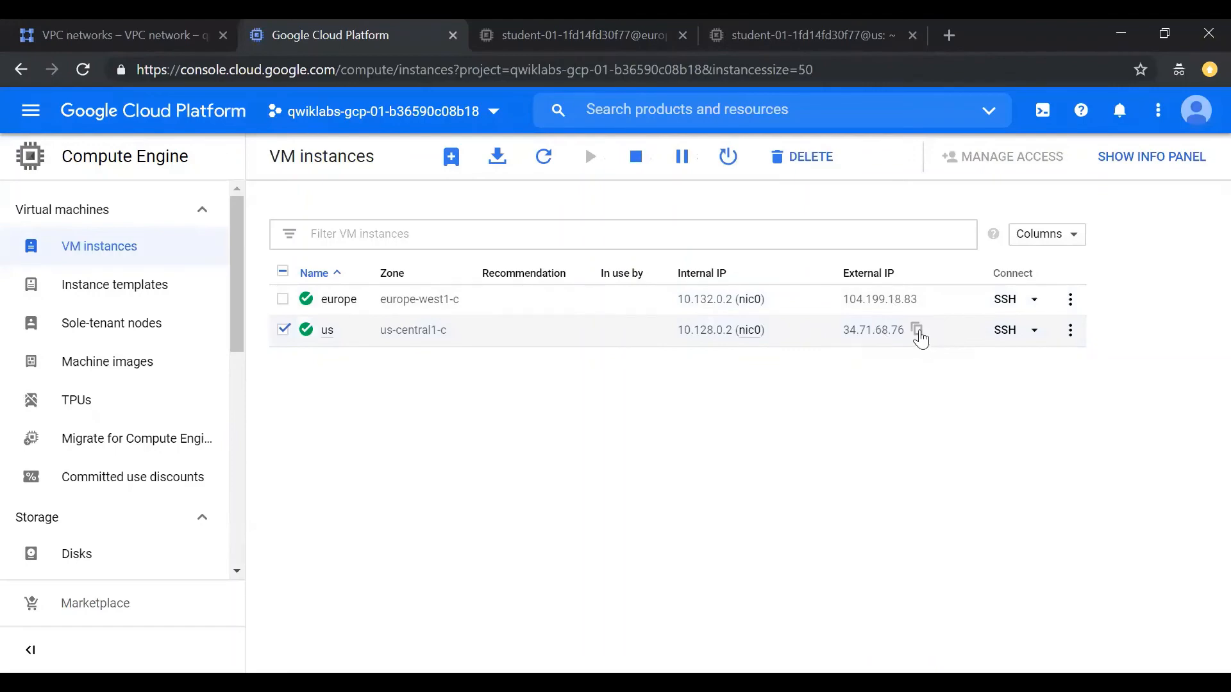
{"action": "left_click", "coordinate": [917, 330]}
{"action": "left_click", "coordinate": [551, 32]}
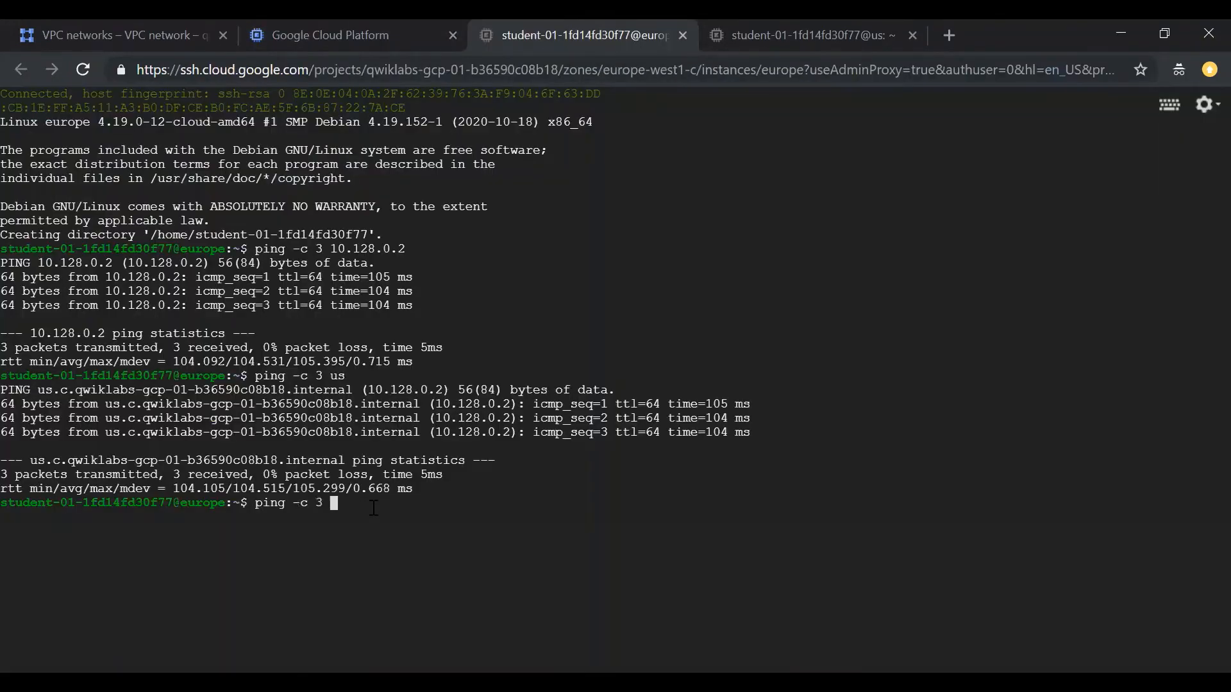
{"action": "key", "text": "ctrl+v"}
{"action": "key", "text": "Return"}
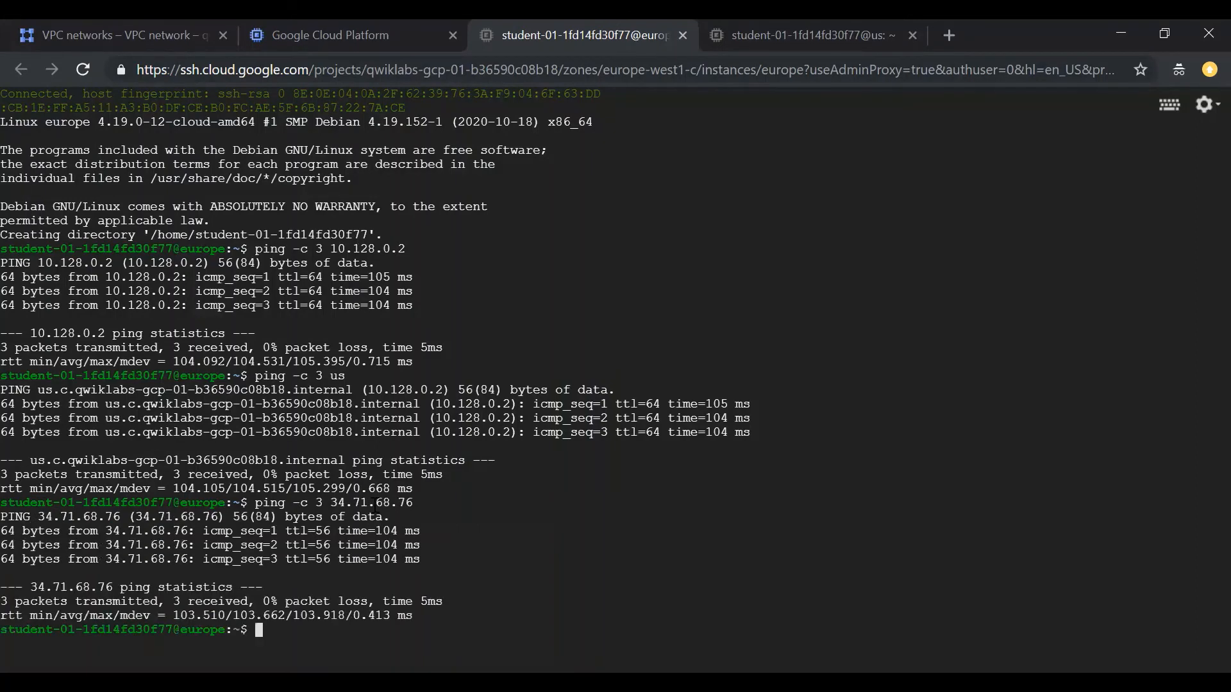
{"action": "left_click", "coordinate": [381, 32]}
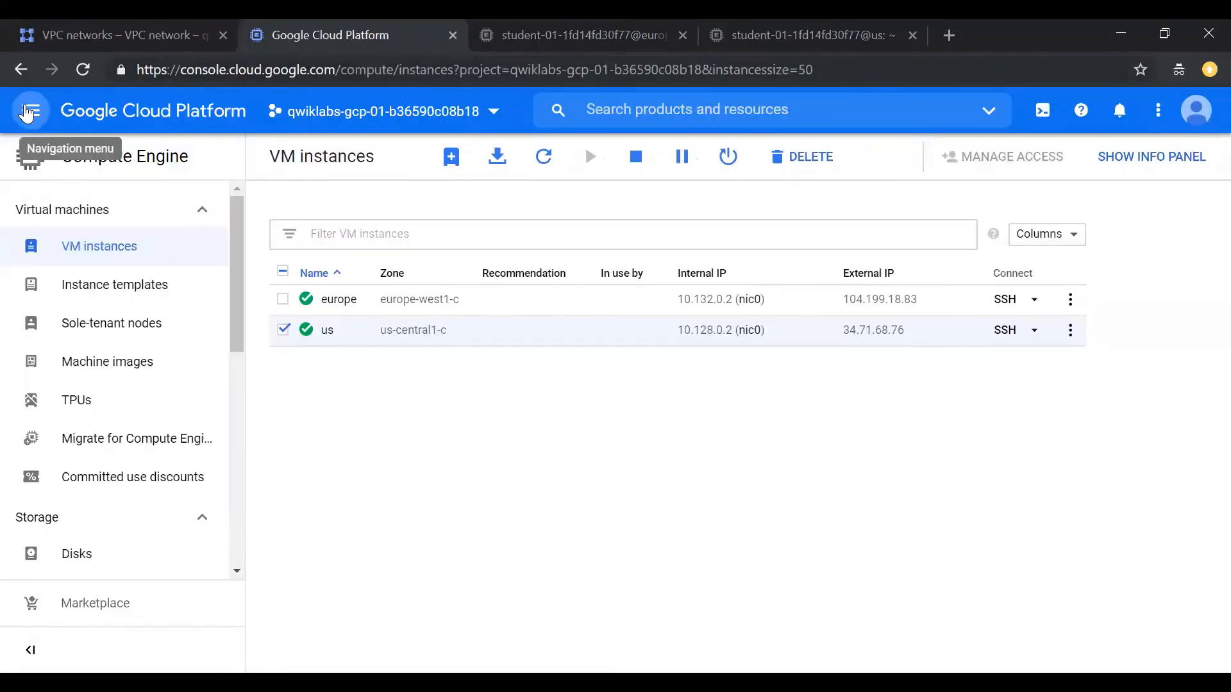
{"action": "left_click", "coordinate": [28, 111]}
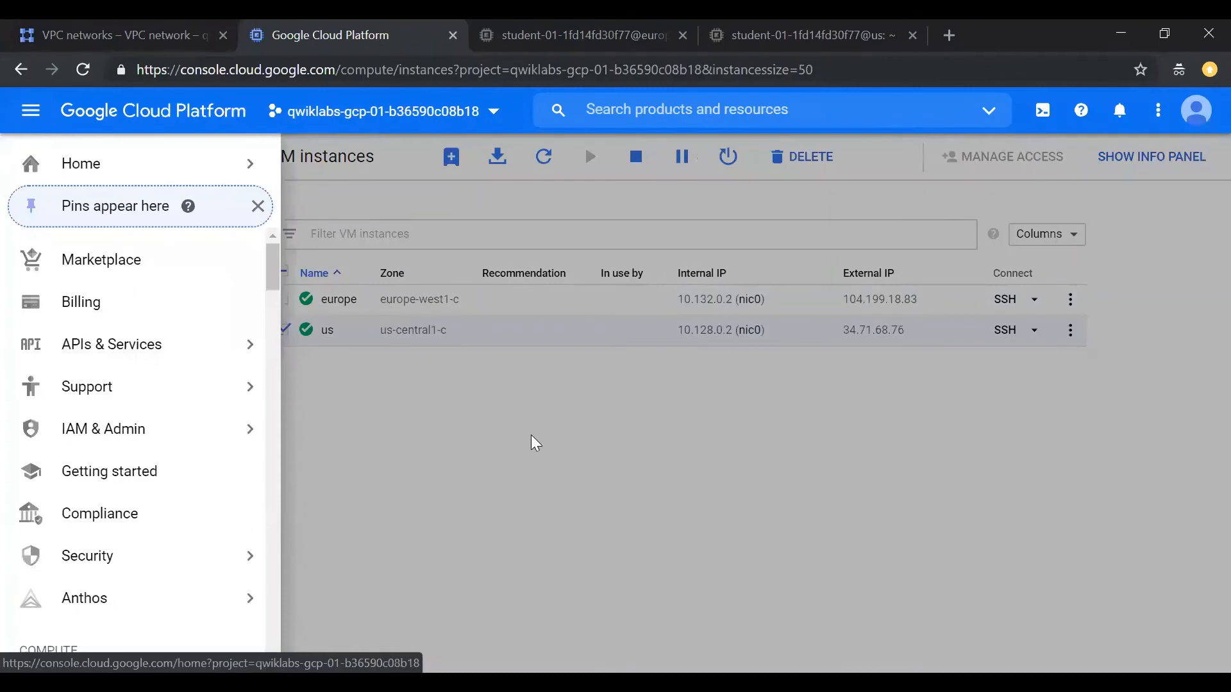
{"action": "left_click", "coordinate": [412, 406]}
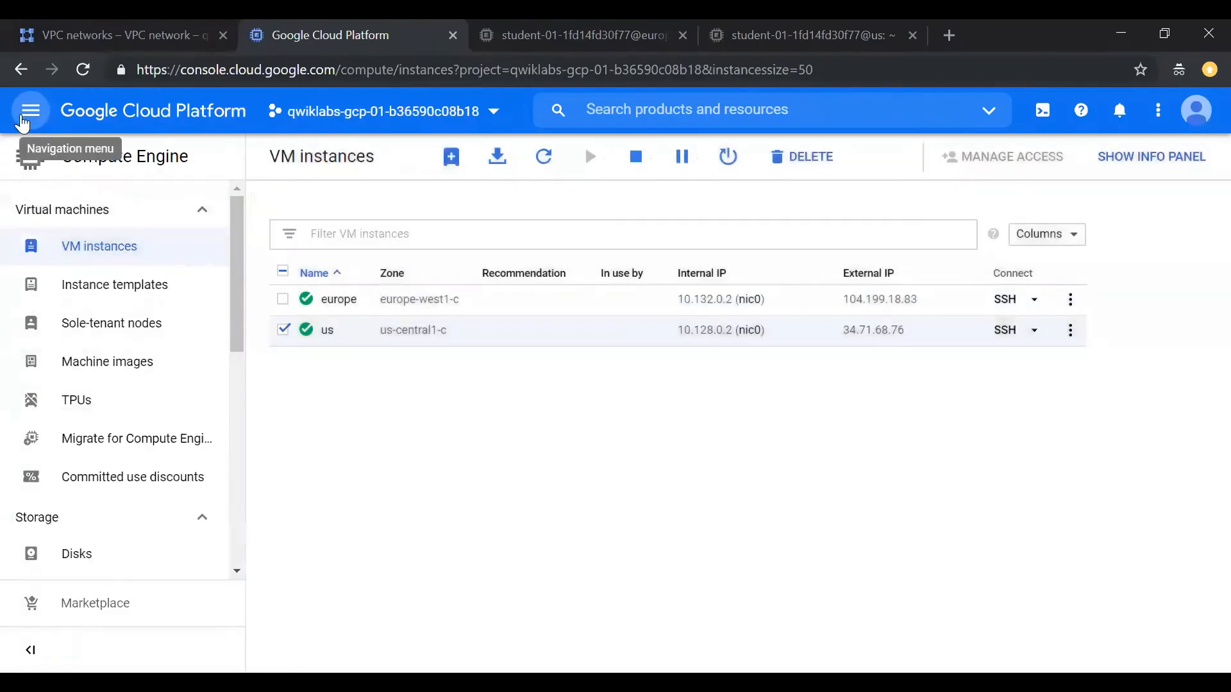
{"action": "left_click", "coordinate": [23, 122]}
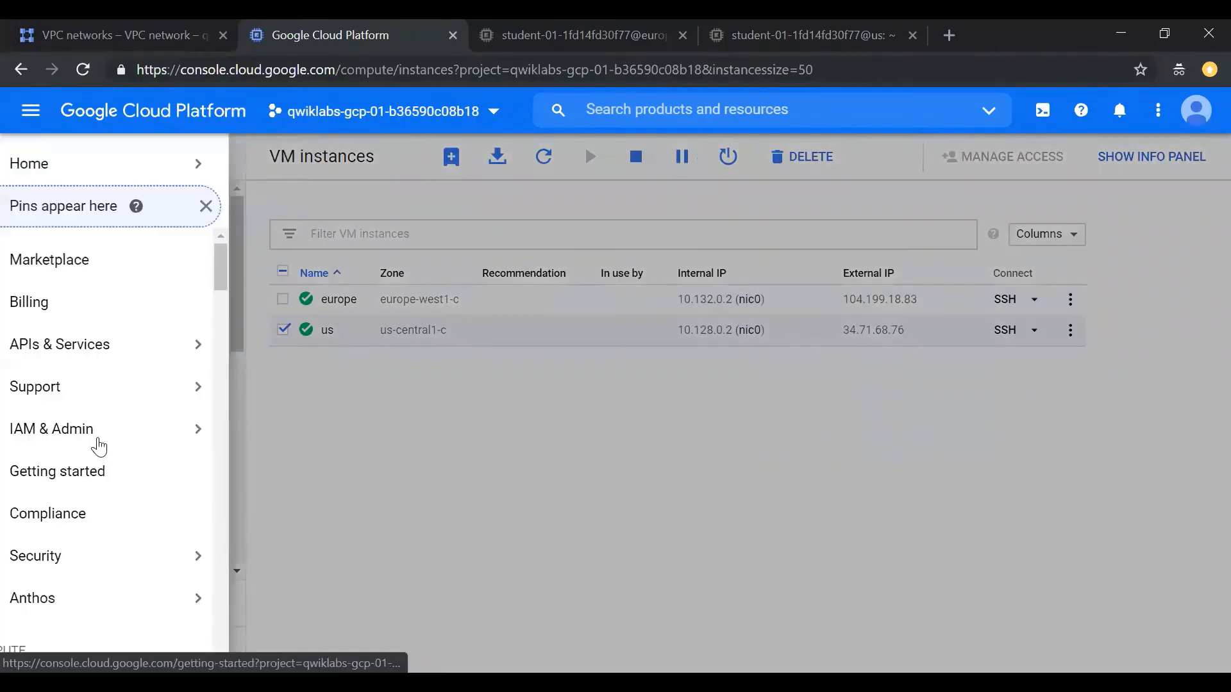
{"action": "scroll", "coordinate": [99, 447], "scroll_direction": "down", "scroll_amount": 3}
{"action": "scroll", "coordinate": [100, 447], "scroll_direction": "down", "scroll_amount": 4}
{"action": "scroll", "coordinate": [100, 447], "scroll_direction": "down", "scroll_amount": 6}
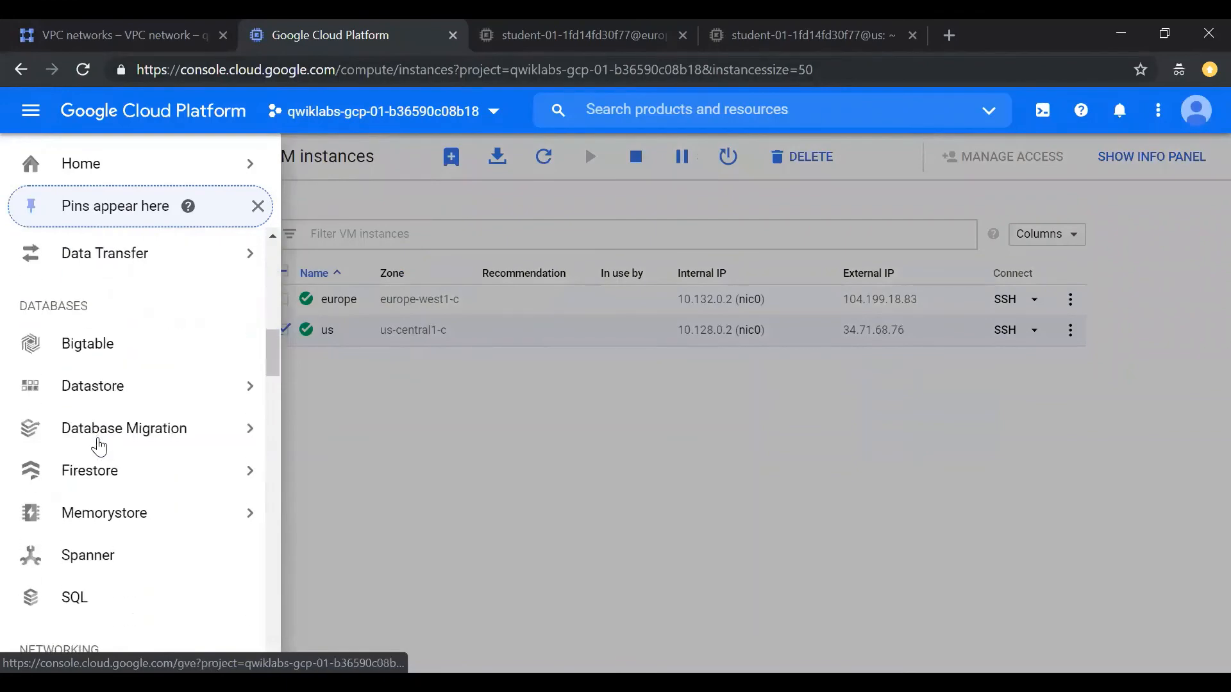
{"action": "scroll", "coordinate": [100, 446], "scroll_direction": "down", "scroll_amount": 4}
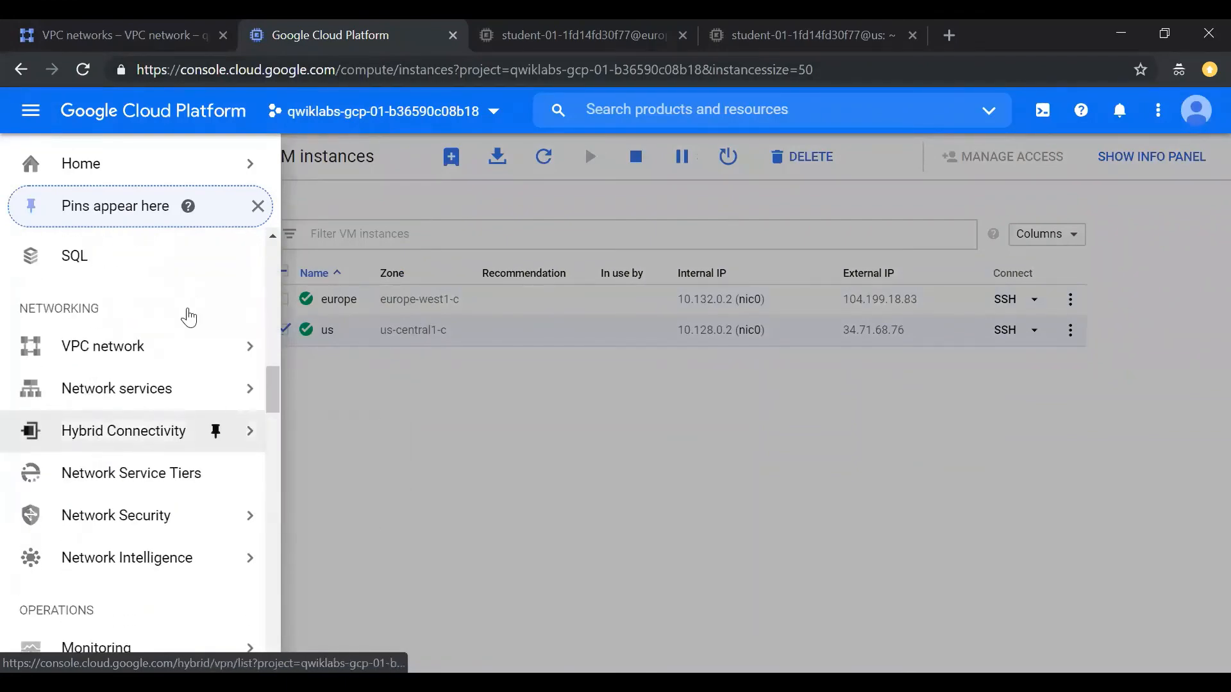
Open the firewall rules of mynetwork and review them alongside the europe session's pings and the VM instances list
{"action": "left_click", "coordinate": [96, 20]}
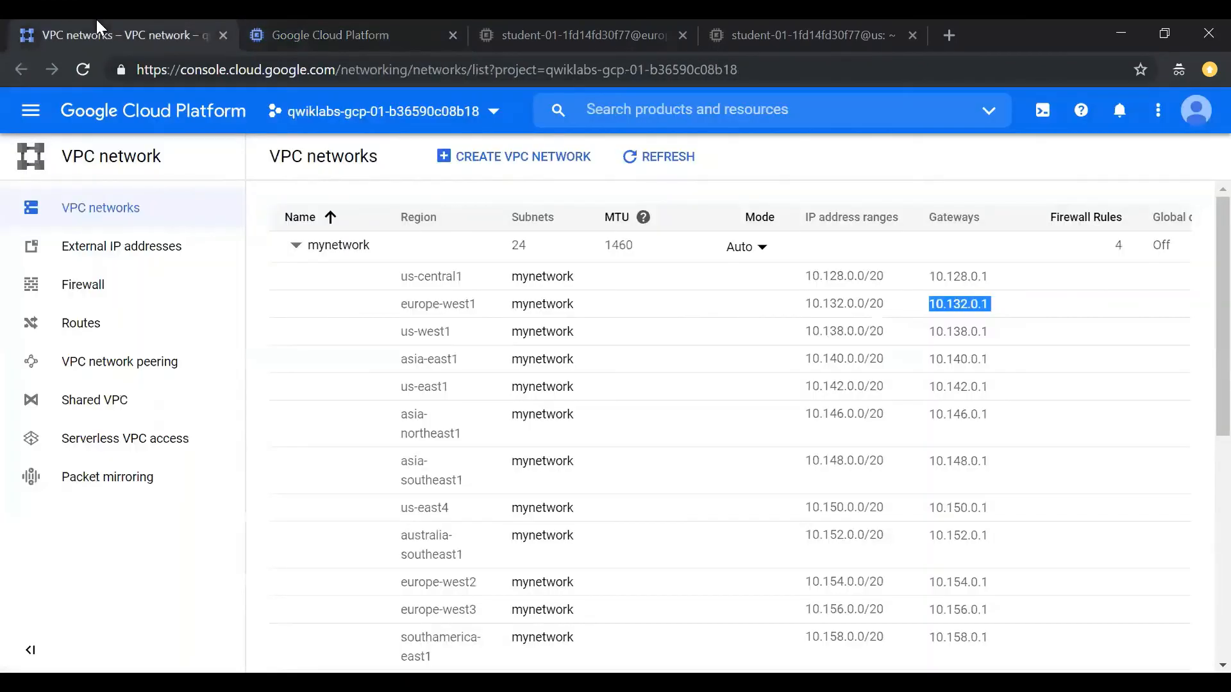
{"action": "left_click", "coordinate": [106, 300]}
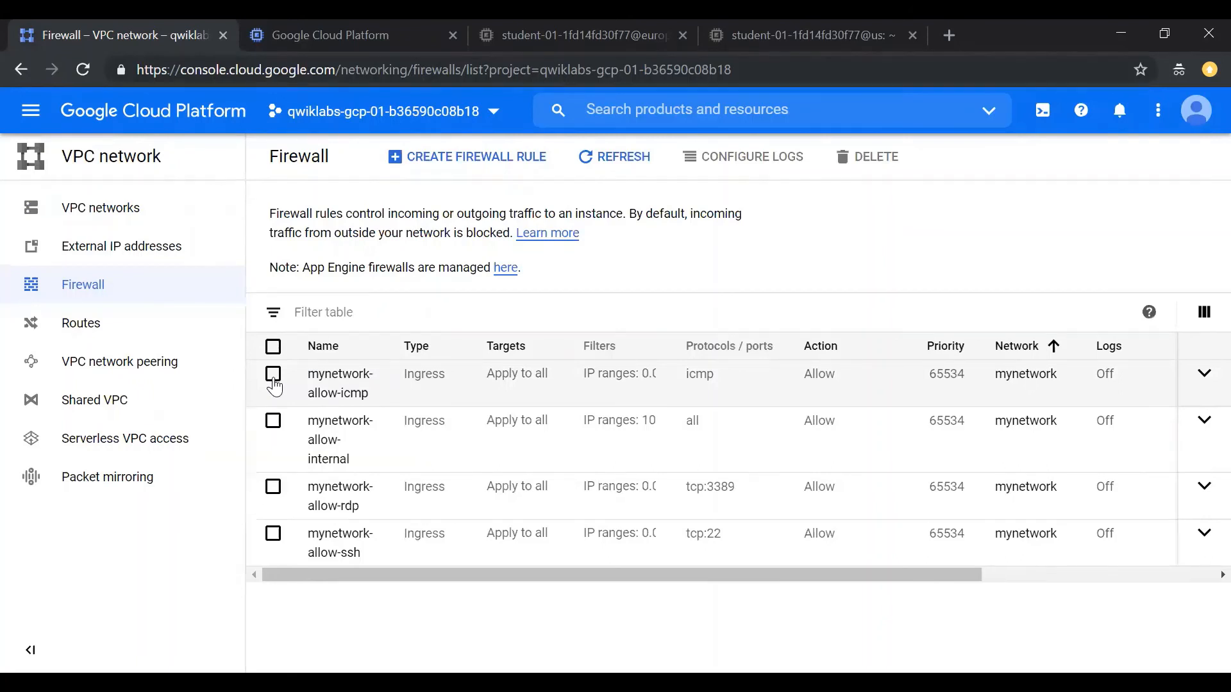
{"action": "left_click", "coordinate": [591, 21]}
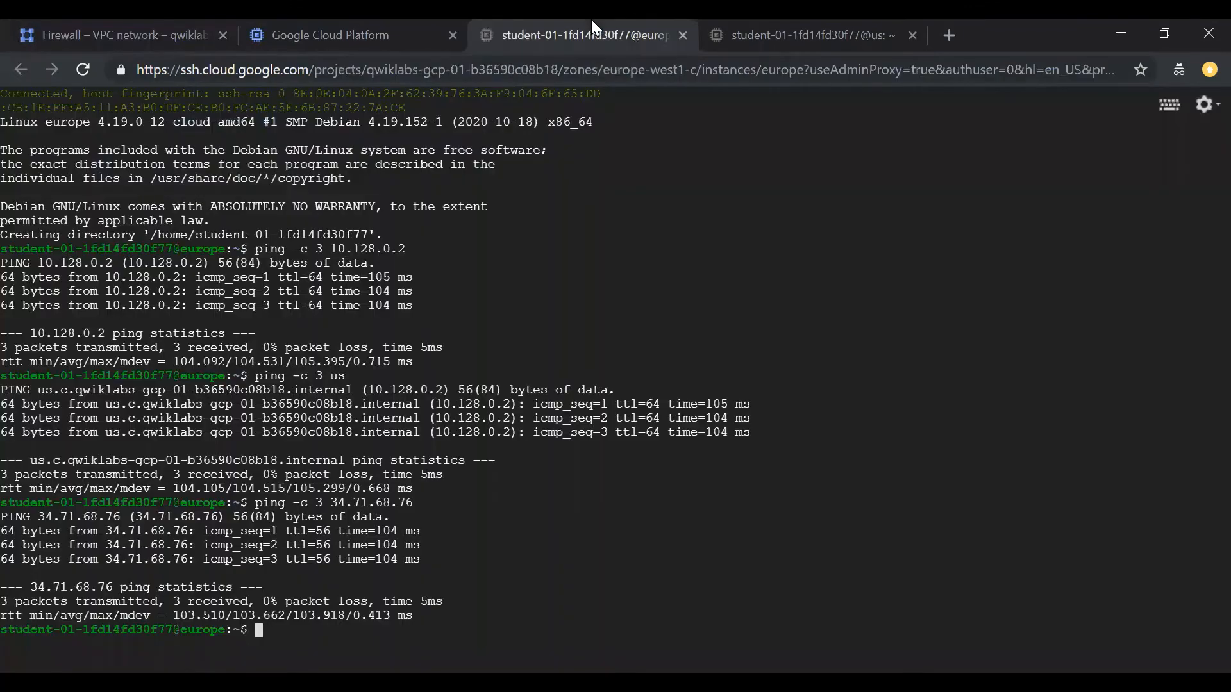
{"action": "left_click", "coordinate": [360, 22]}
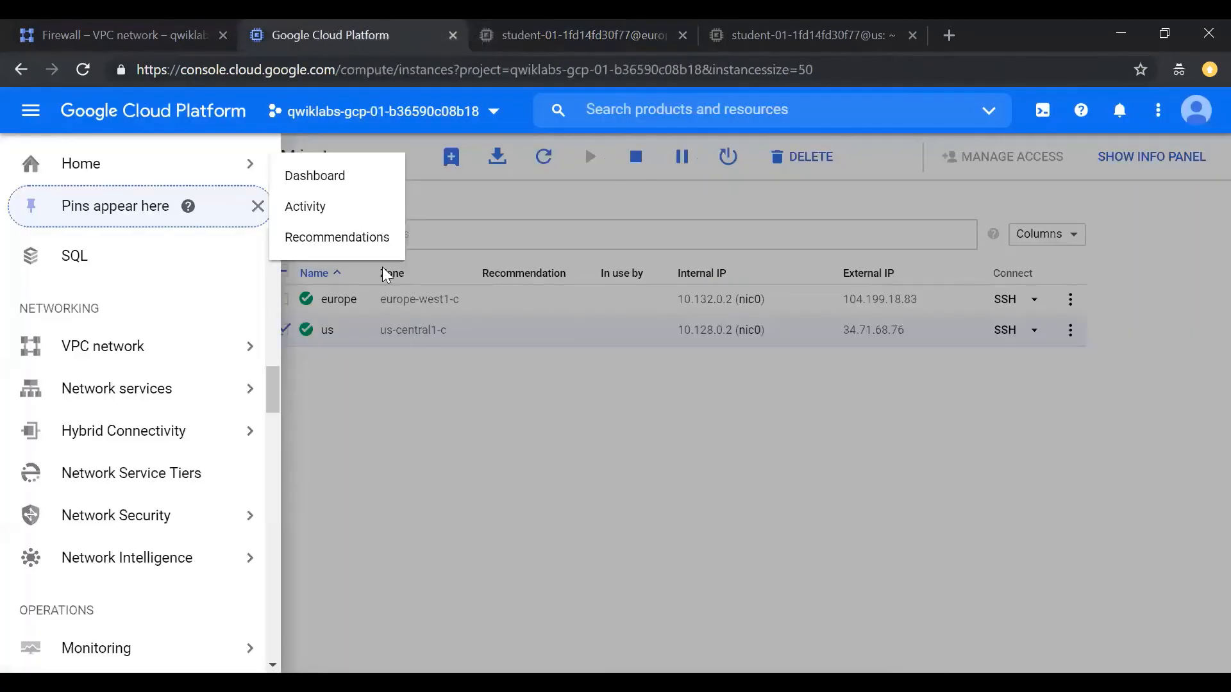
{"action": "left_click", "coordinate": [341, 355]}
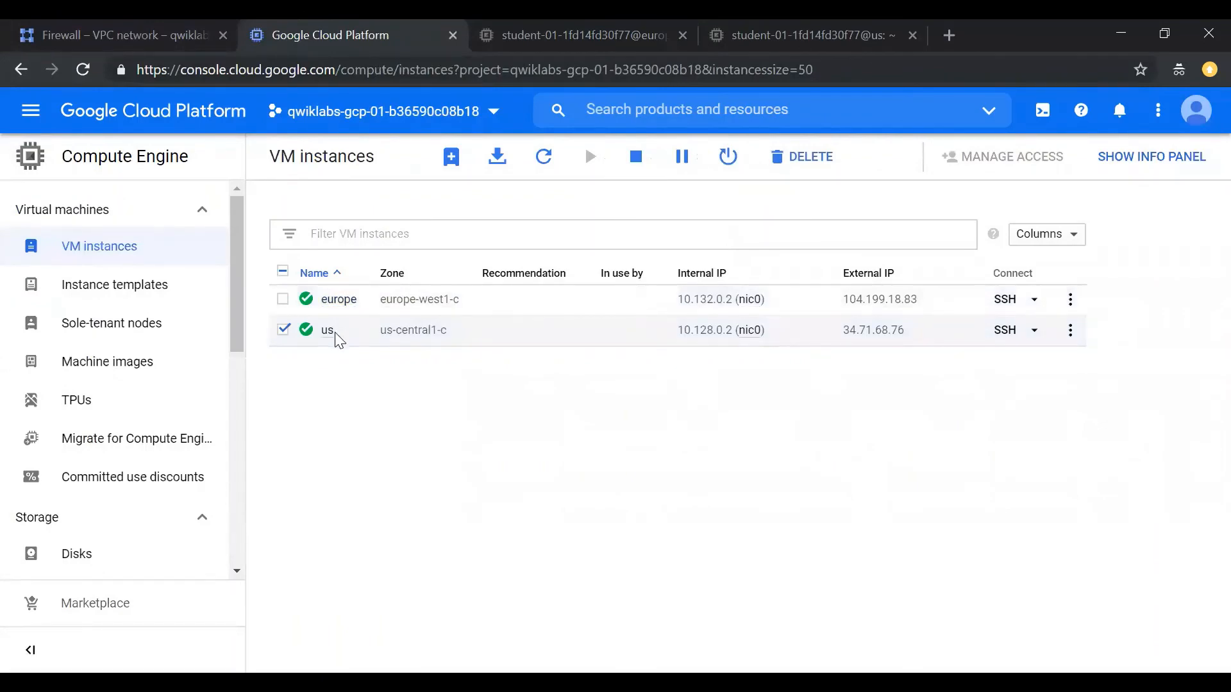
Delete the mynetwork-allow-icmp firewall rule
{"action": "left_click", "coordinate": [148, 20]}
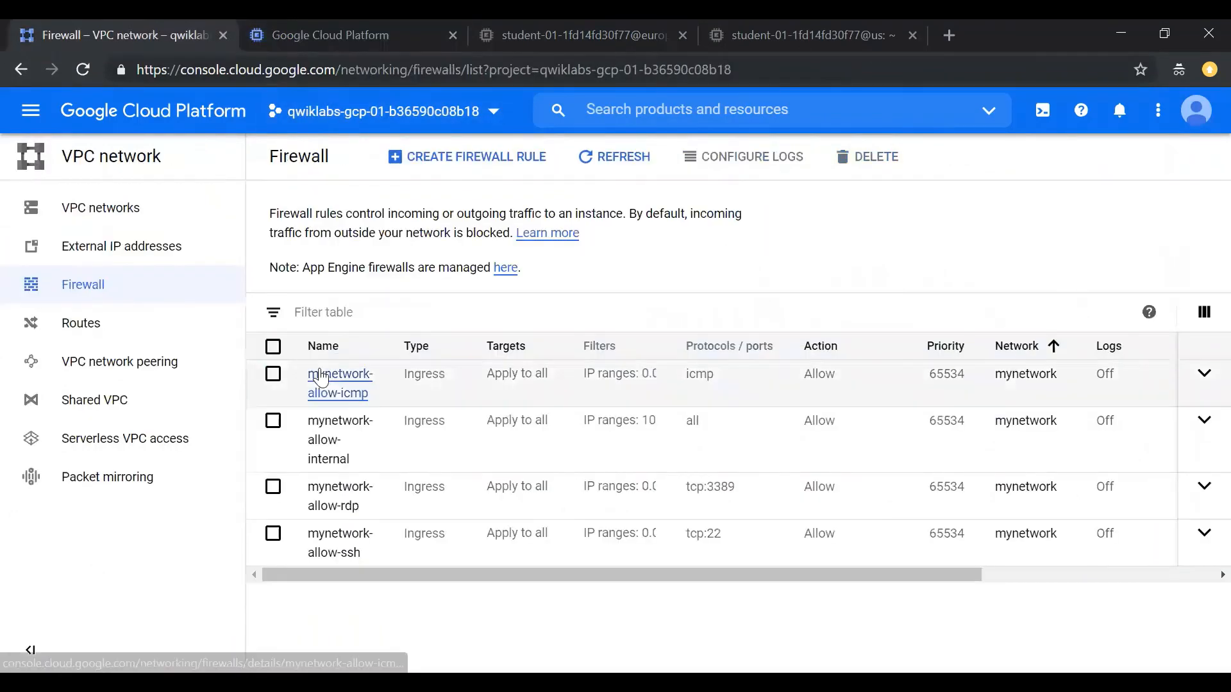
{"action": "left_click", "coordinate": [273, 375]}
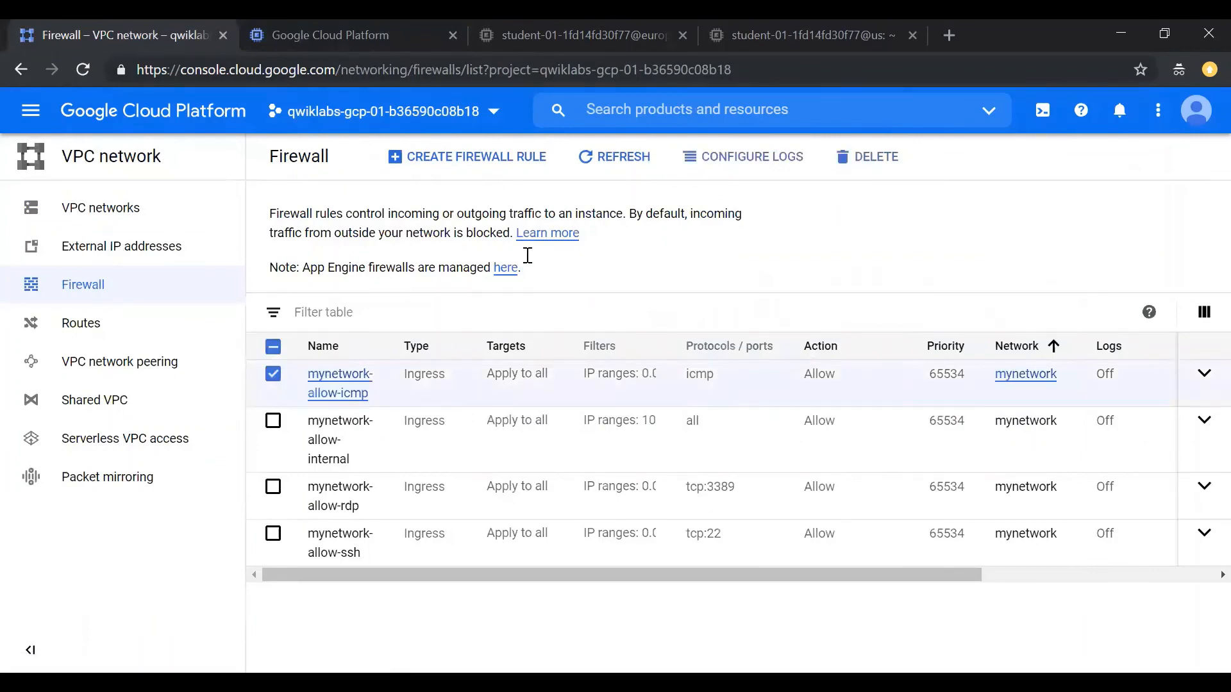
{"action": "left_click", "coordinate": [859, 160]}
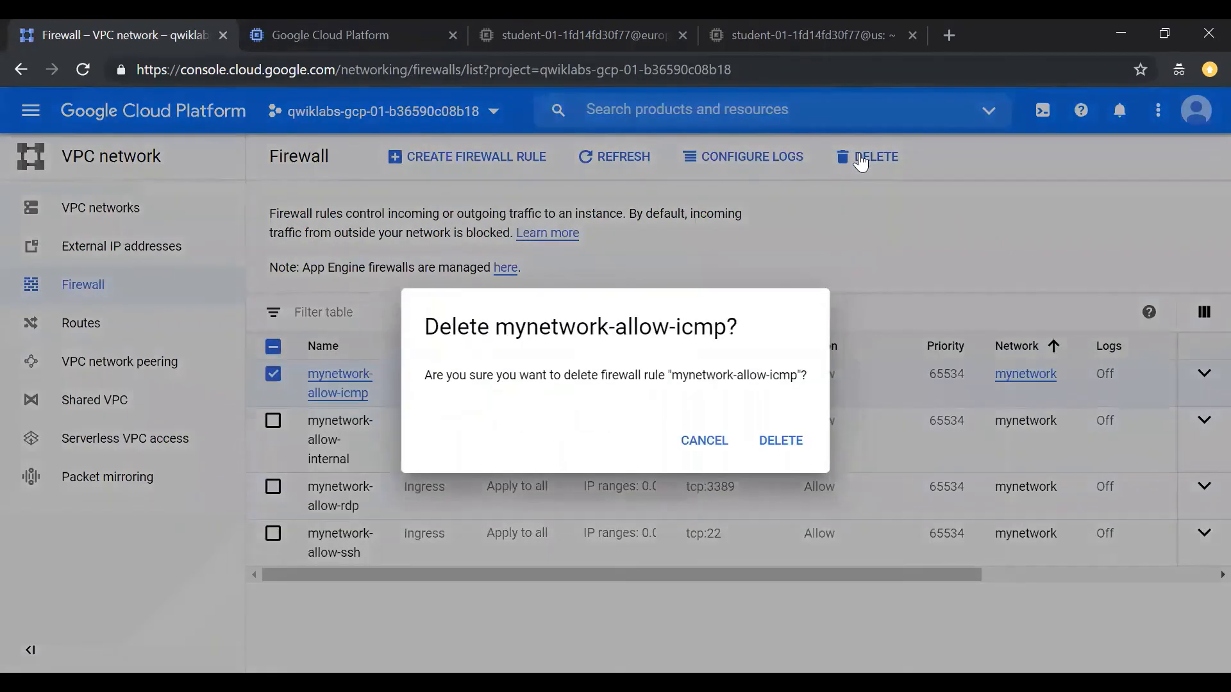
{"action": "left_click", "coordinate": [786, 439]}
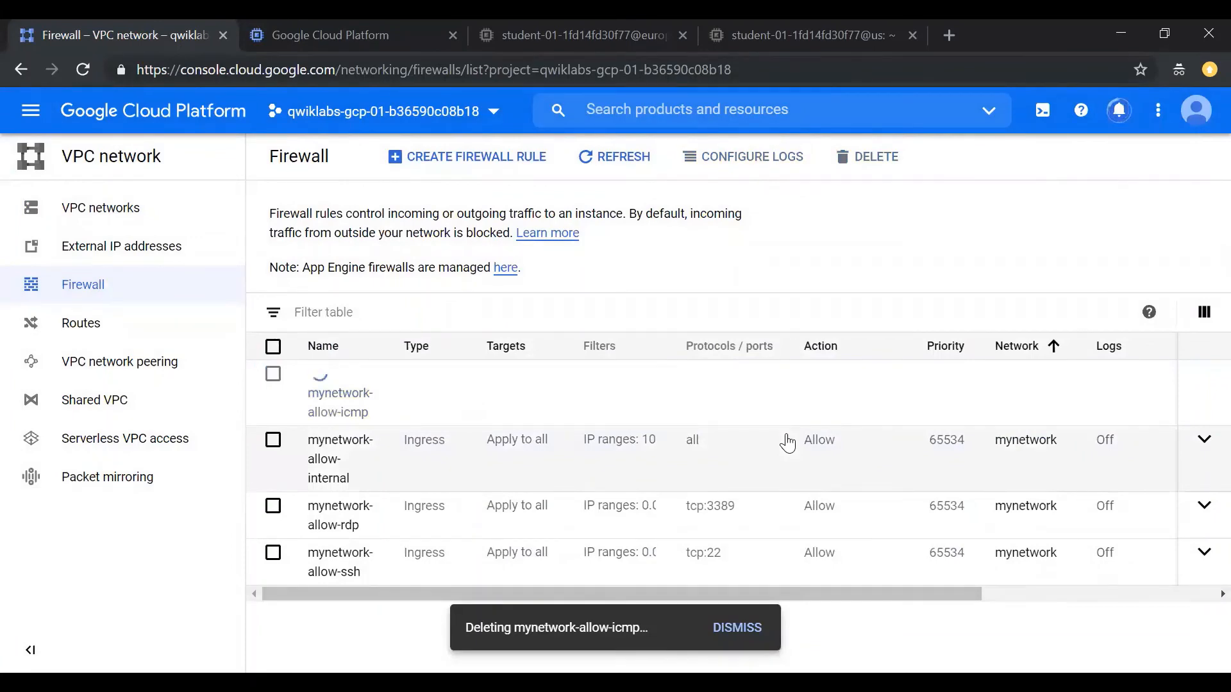
Copy the us instance's external IP and enter a ping -c 3 command for 34.71.68.76 in the europe session
{"action": "left_click", "coordinate": [367, 27]}
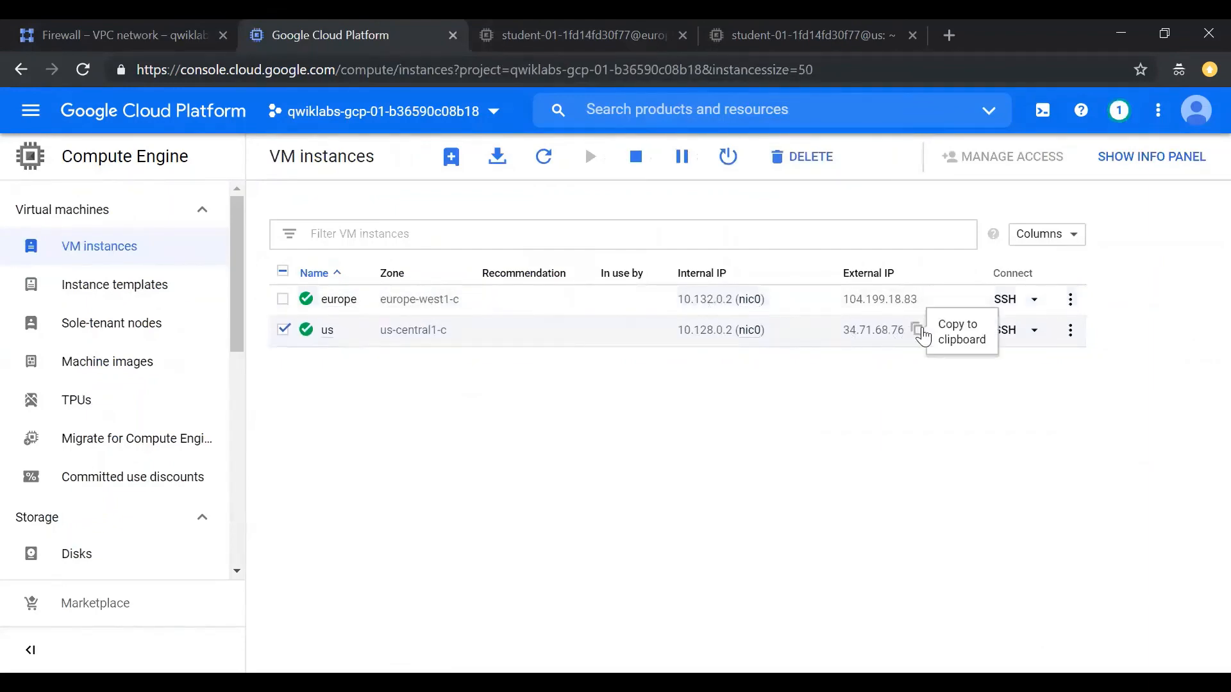
{"action": "left_click", "coordinate": [919, 331]}
{"action": "left_click", "coordinate": [551, 33]}
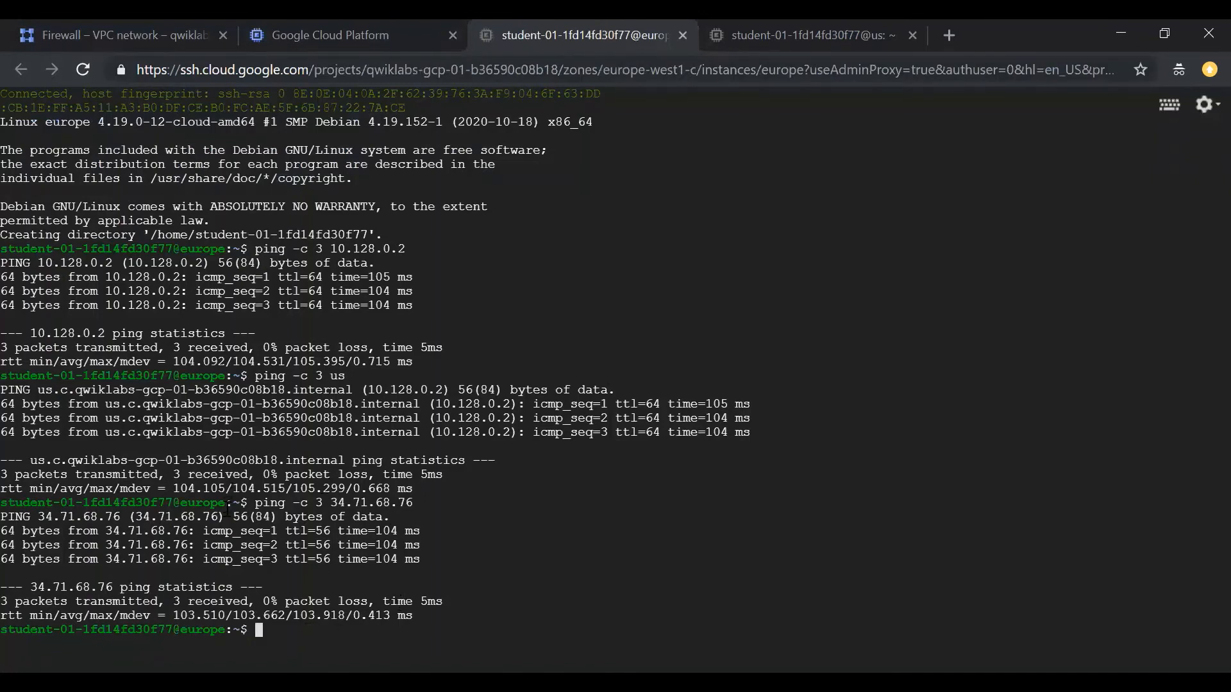
{"action": "left_click_drag", "start_coordinate": [240, 503], "coordinate": [420, 502]}
{"action": "type", "text": "ping -c 3"}
{"action": "key", "text": "ctrl+v"}
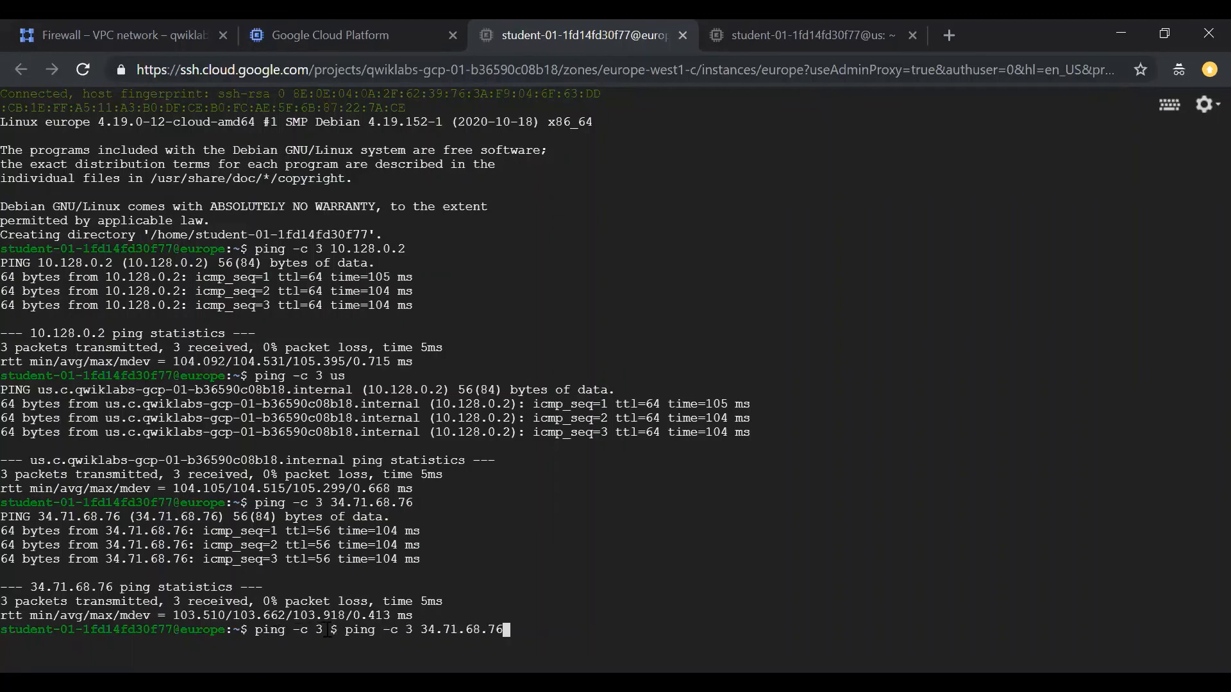
Remove the duplicated text from the pending command so that it reads ping -c 3 34.71.68.76
{"action": "key", "text": "Left"}
{"action": "key", "text": "Right"}
{"action": "key", "text": "Left"}
{"action": "key", "text": "Left"}
{"action": "key", "text": "Left"}
{"action": "key", "text": "Left"}
{"action": "key", "text": "Left"}
{"action": "key", "text": "Left"}
{"action": "key", "text": "Left"}
{"action": "key", "text": "Left"}
{"action": "key", "text": "Left"}
{"action": "key", "text": "Left"}
{"action": "key", "text": "Left"}
{"action": "key", "text": "Left"}
{"action": "key", "text": "Left"}
{"action": "type", "text": "]"}
{"action": "key", "text": "BackSpace"}
{"action": "key", "text": "BackSpace"}
{"action": "key", "text": "BackSpace"}
{"action": "key", "text": "BackSpace"}
{"action": "key", "text": "BackSpace"}
{"action": "key", "text": "BackSpace"}
{"action": "key", "text": "BackSpace"}
{"action": "key", "text": "BackSpace"}
{"action": "key", "text": "BackSpace"}
{"action": "key", "text": "BackSpace"}
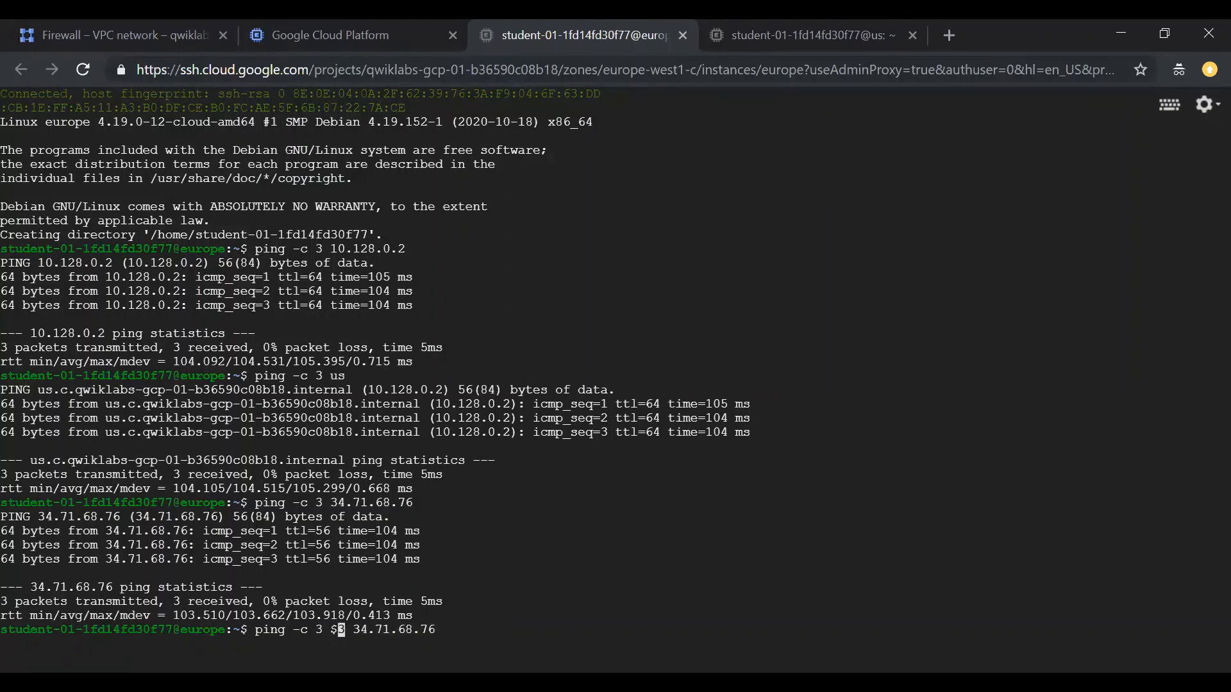
{"action": "key", "text": "BackSpace"}
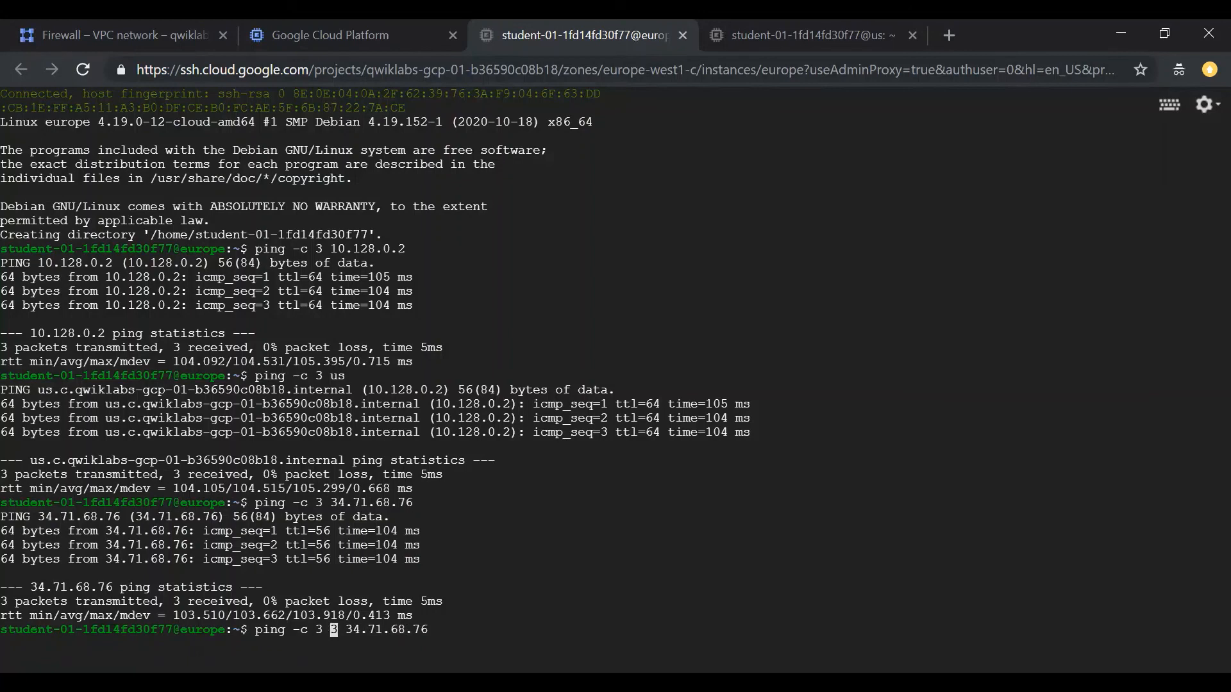
{"action": "key", "text": "BackSpace"}
{"action": "key", "text": "BackSpace"}
{"action": "key", "text": "BackSpace"}
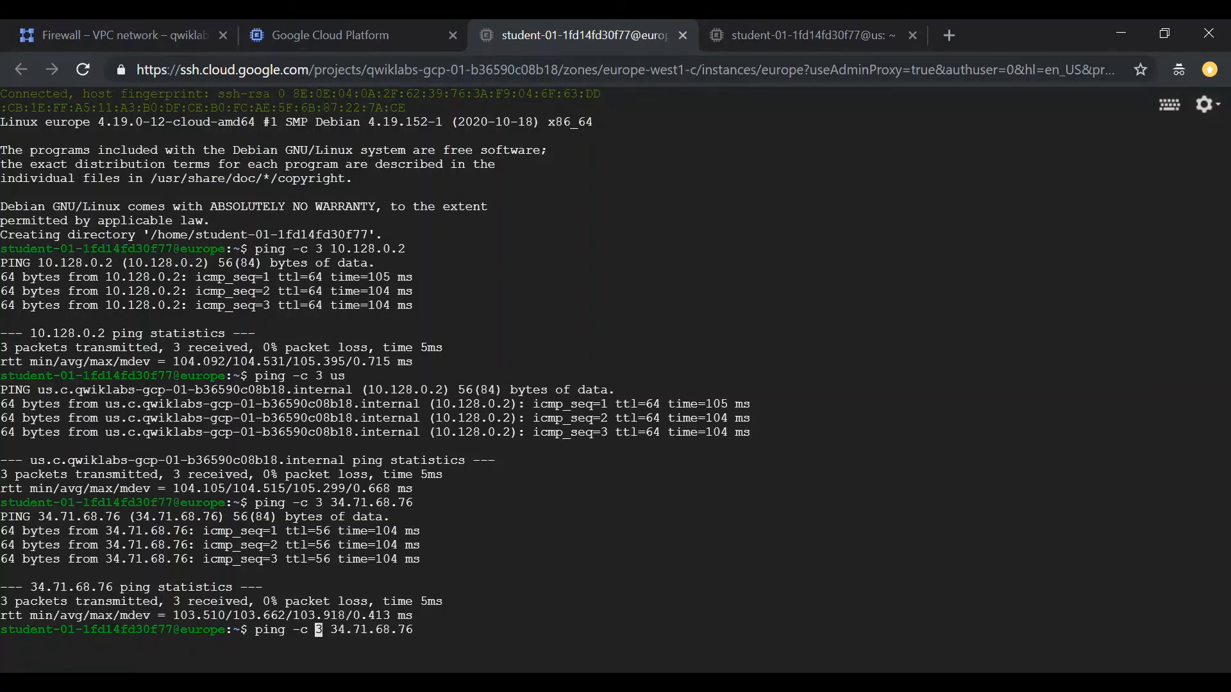
Check the command's address against the us instance's external IP, run the ping, and highlight its packet statistics line
{"action": "key", "text": "Right"}
{"action": "key", "text": "Right"}
{"action": "key", "text": "Right"}
{"action": "key", "text": "Right"}
{"action": "key", "text": "Right"}
{"action": "key", "text": "Right"}
{"action": "key", "text": "Right"}
{"action": "key", "text": "Right"}
{"action": "key", "text": "Right"}
{"action": "key", "text": "Right"}
{"action": "key", "text": "Right"}
{"action": "key", "text": "Right"}
{"action": "key", "text": "Right"}
{"action": "left_click", "coordinate": [382, 22]}
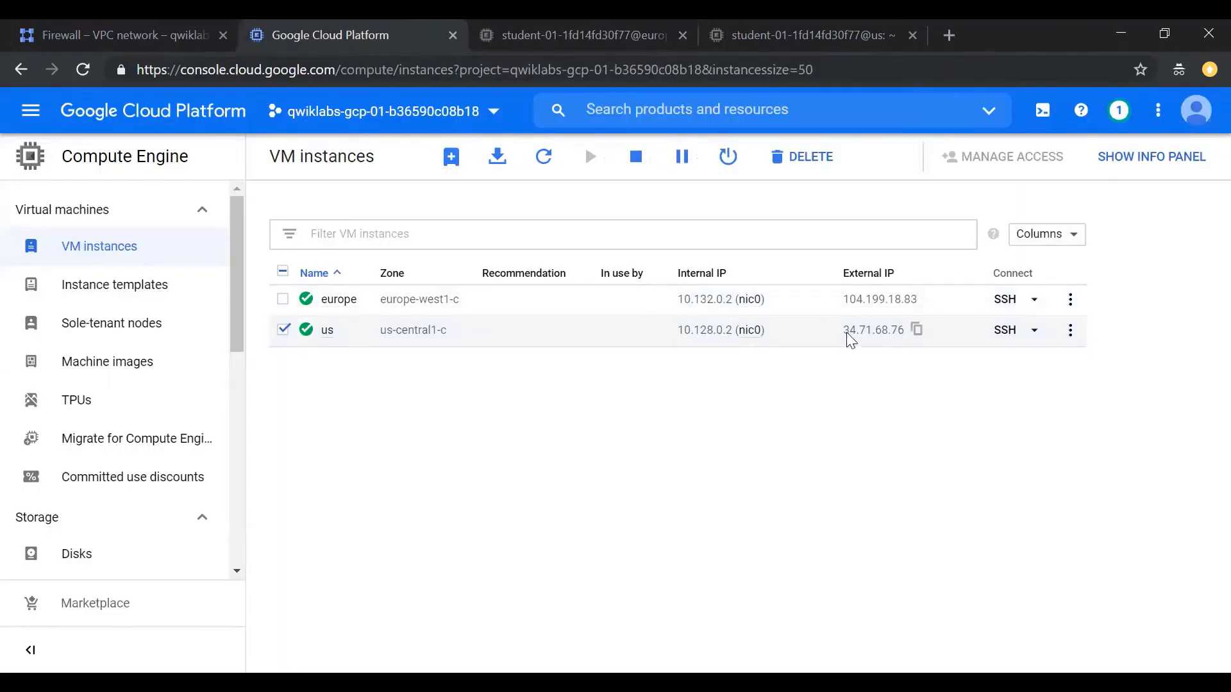
{"action": "left_click", "coordinate": [493, 23]}
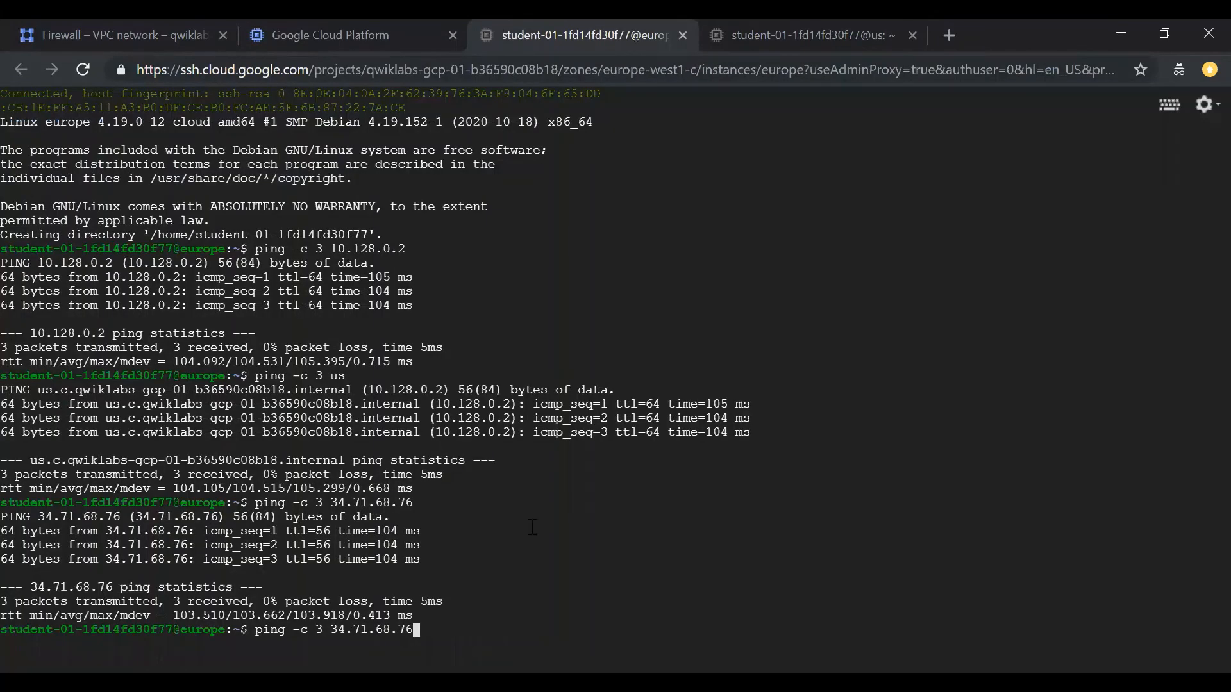
{"action": "left_click", "coordinate": [438, 585]}
{"action": "key", "text": "Return"}
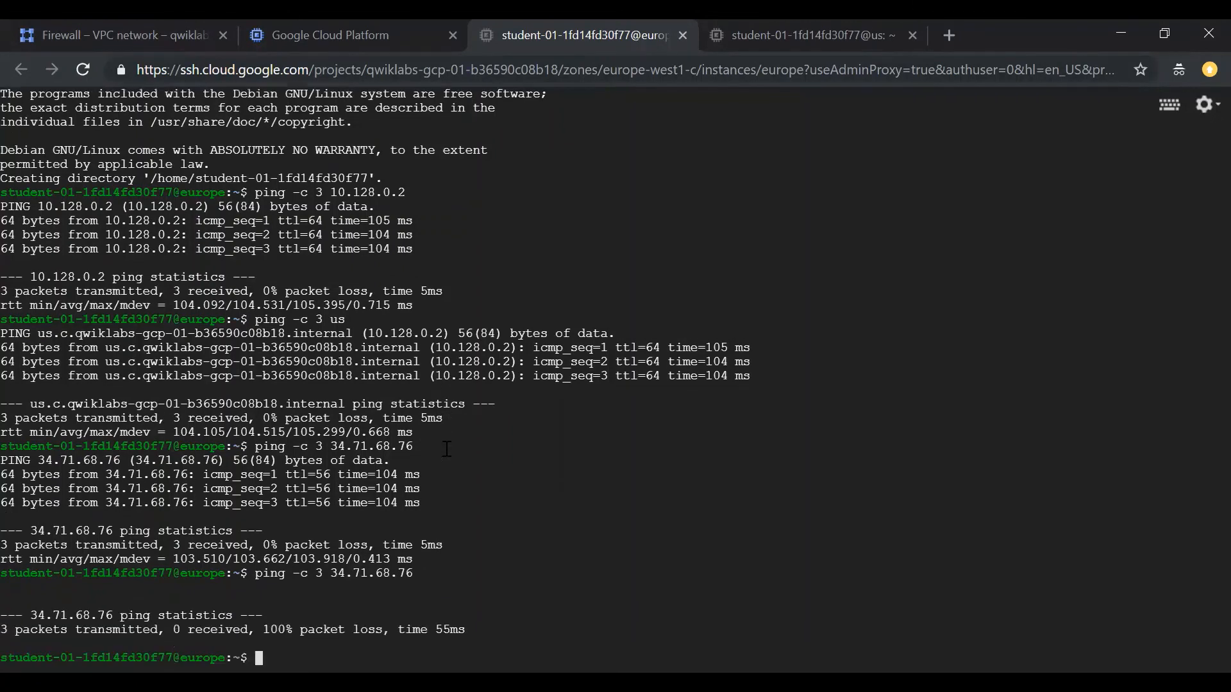
{"action": "triple_click", "coordinate": [146, 628]}
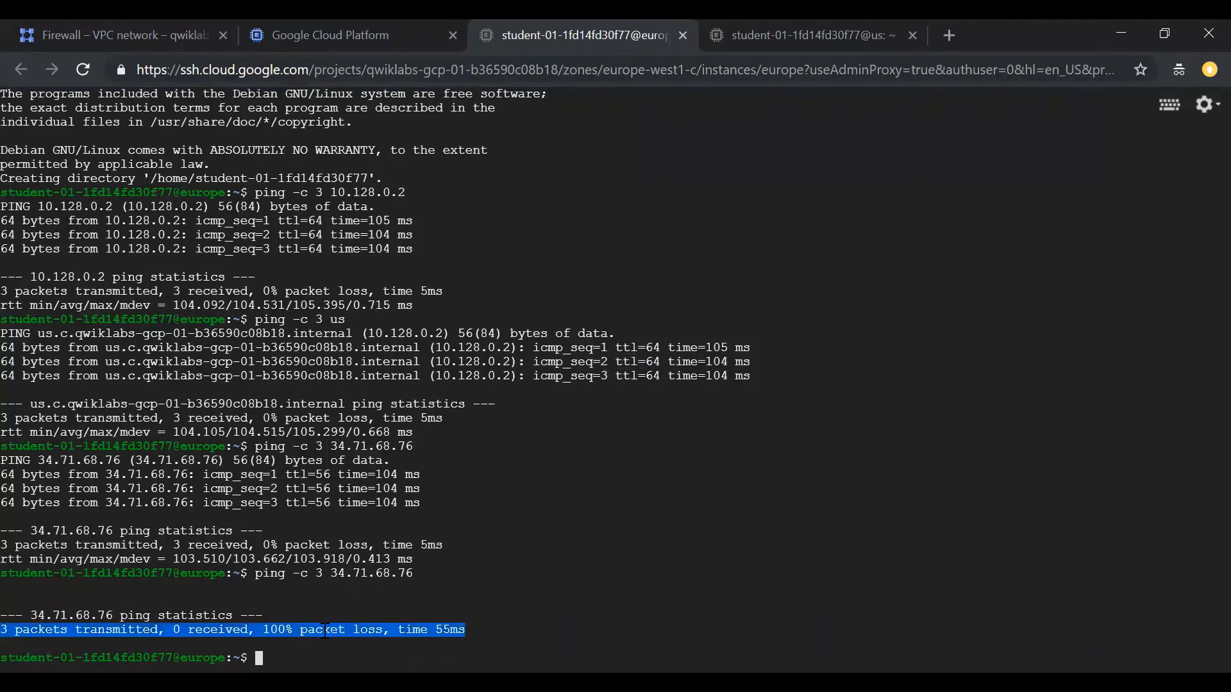
Return to the firewall rules and select the mynetwork-allow-internal rule
{"action": "left_click", "coordinate": [395, 24]}
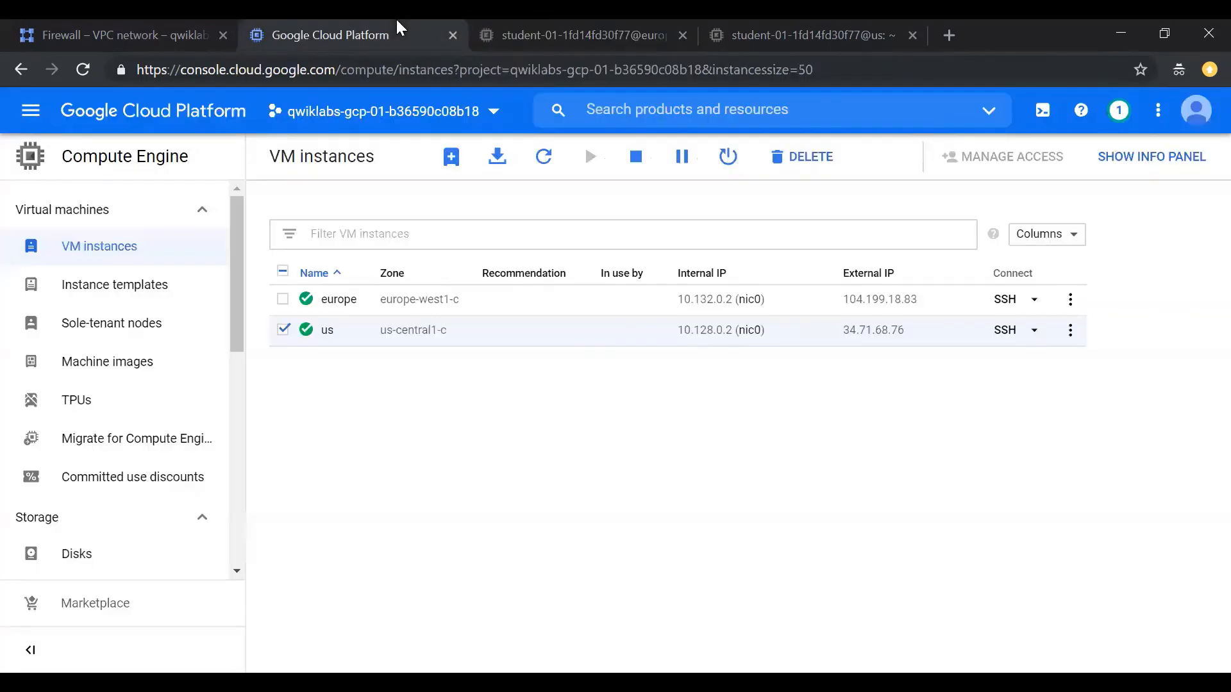
{"action": "left_click", "coordinate": [160, 22]}
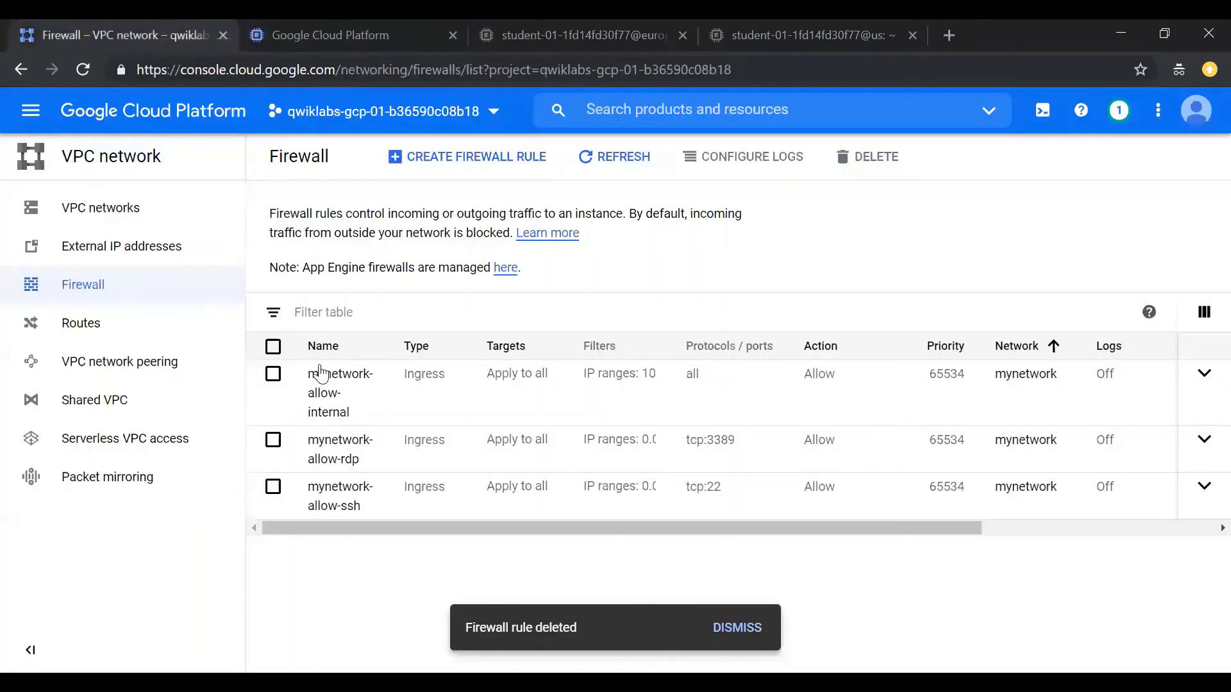
{"action": "left_click", "coordinate": [274, 378]}
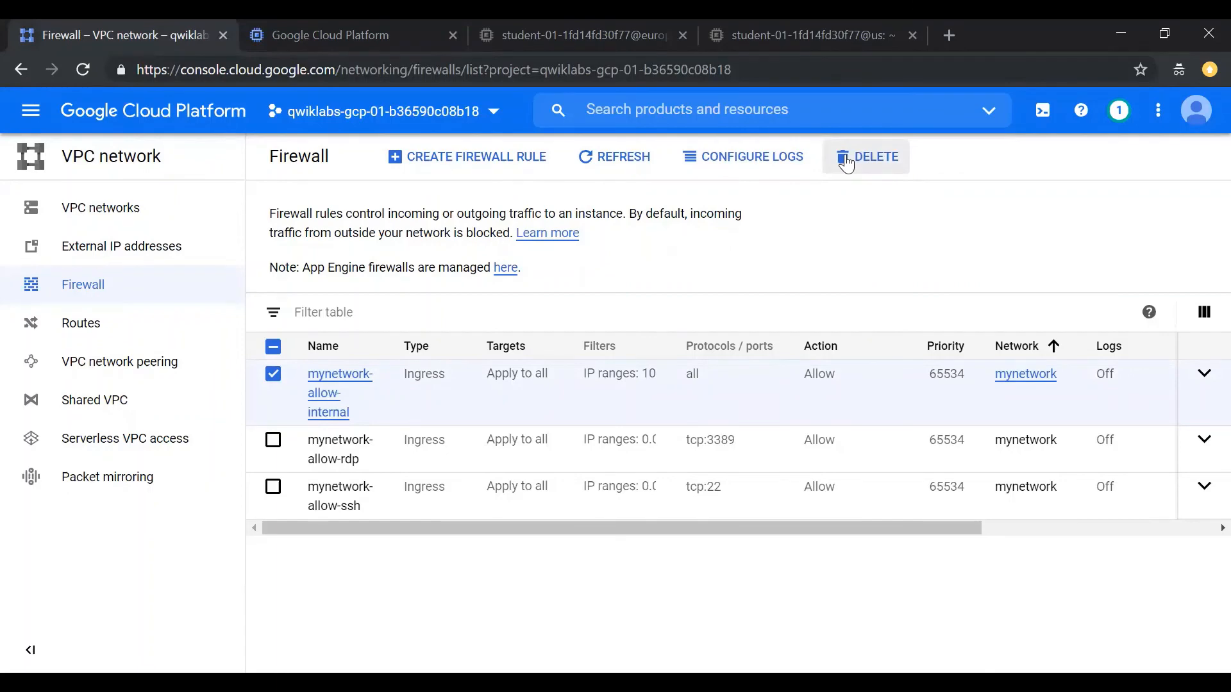
Look up the us instance's internal IP on the VM instances page and compare it with the europe session's pings
{"action": "left_click", "coordinate": [581, 35]}
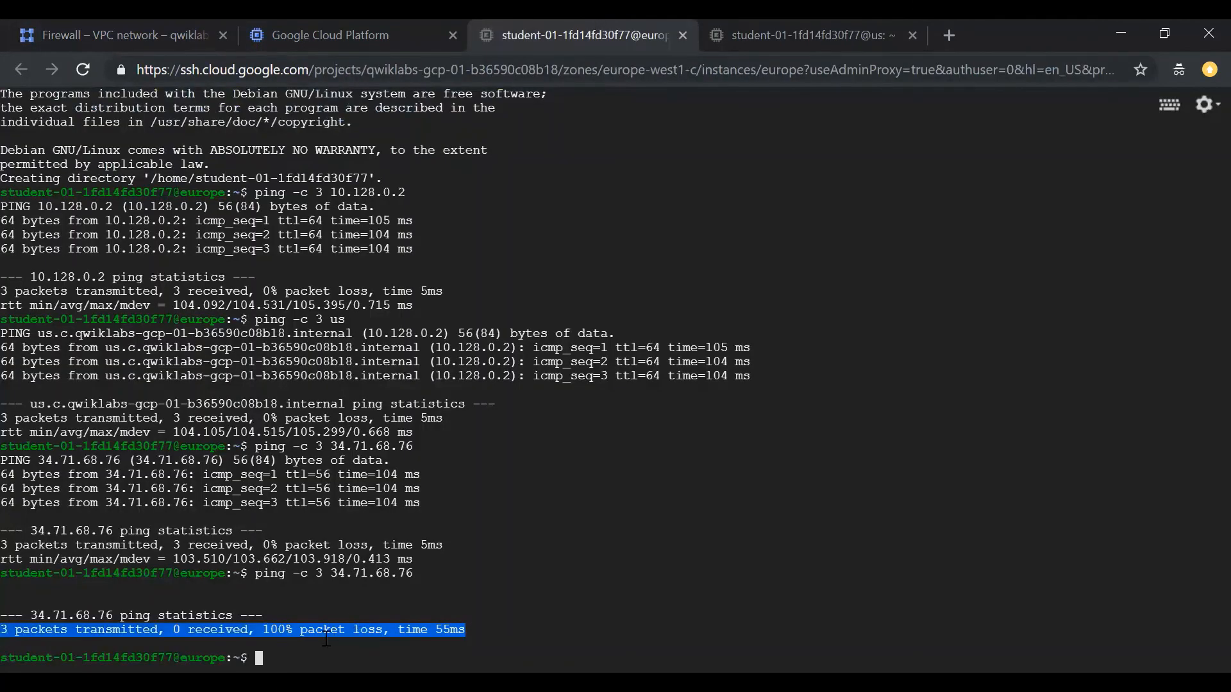
{"action": "left_click", "coordinate": [436, 23]}
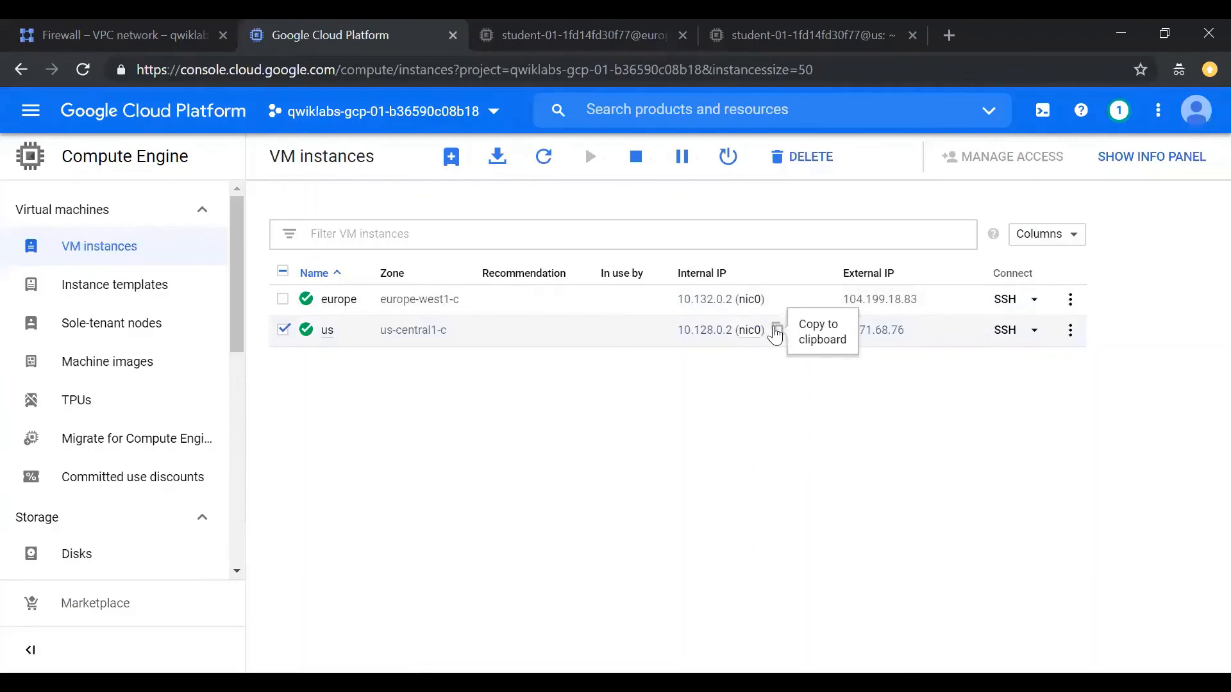
{"action": "left_click", "coordinate": [536, 29]}
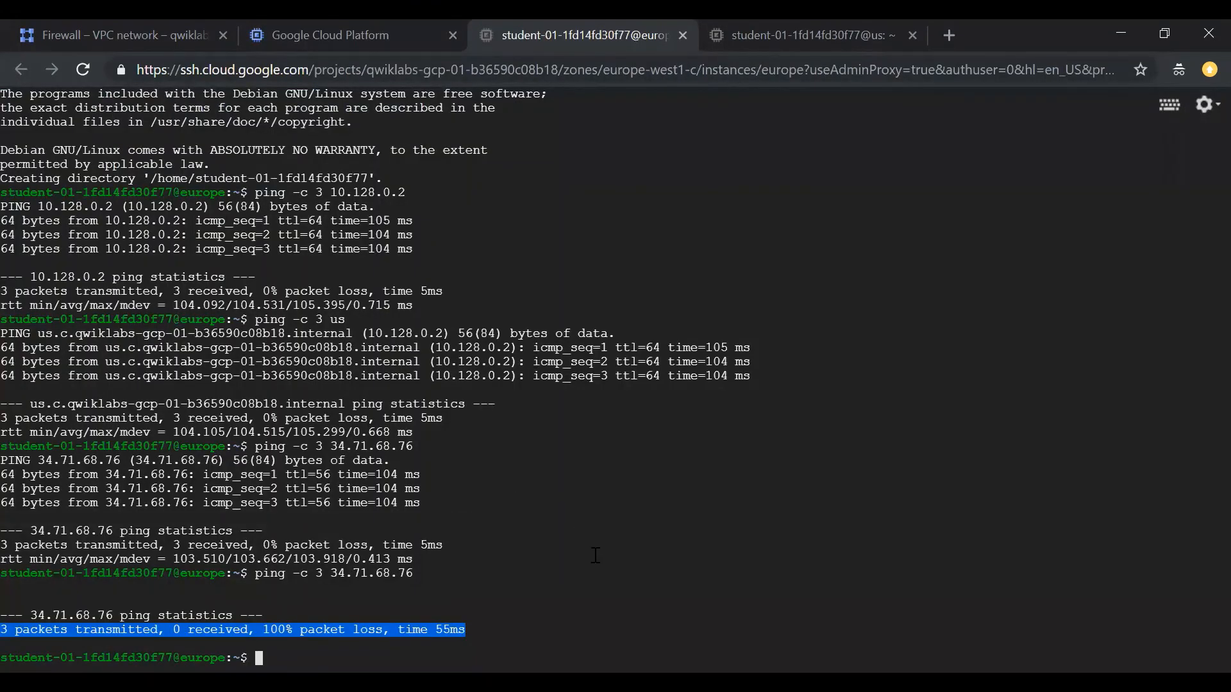
{"action": "left_click", "coordinate": [268, 20]}
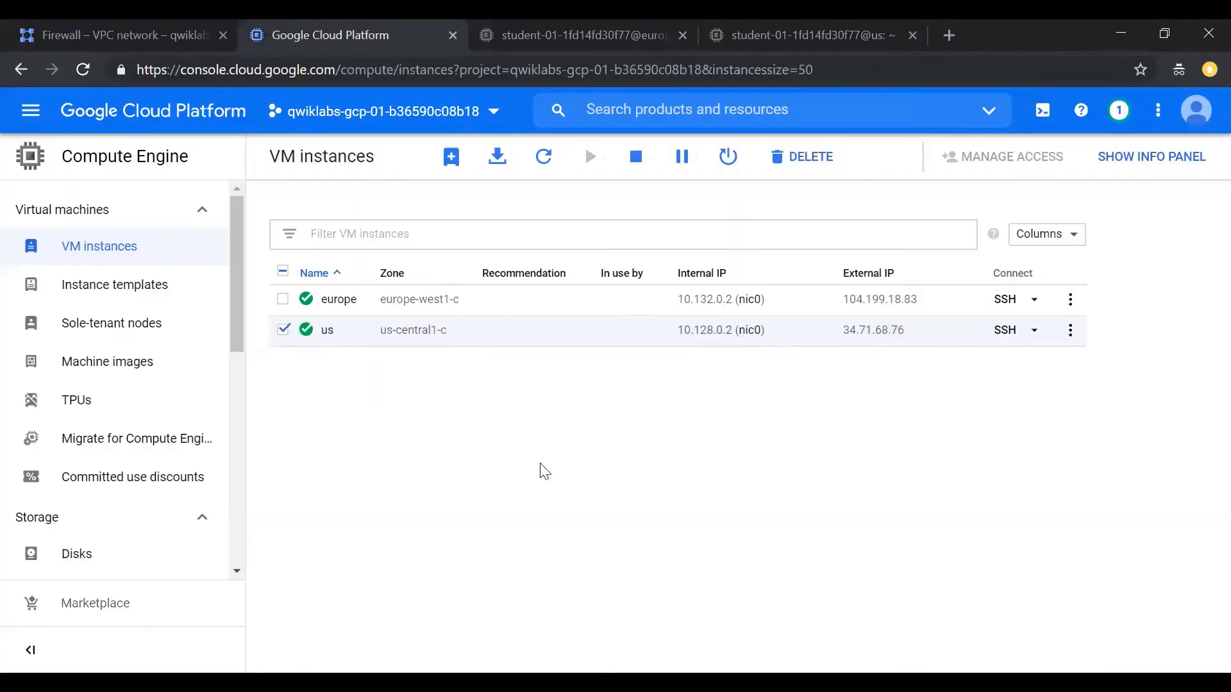